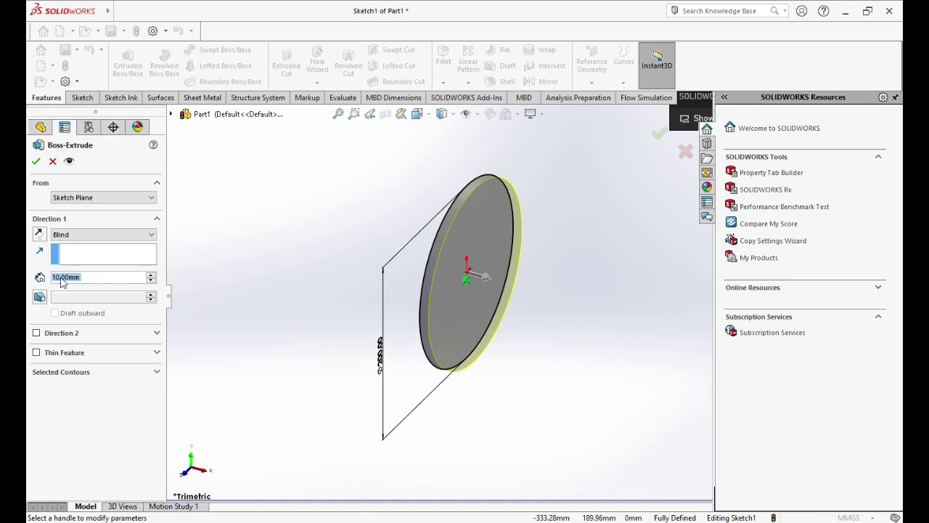
# - Extrude the circular profile as a blind boss 150 mm deep
pyautogui.write('15')
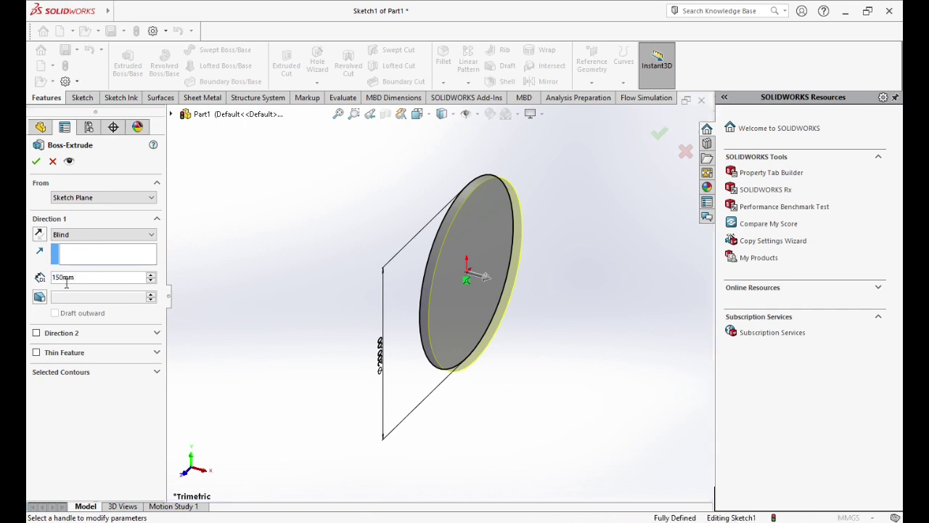
pyautogui.click(35, 161)
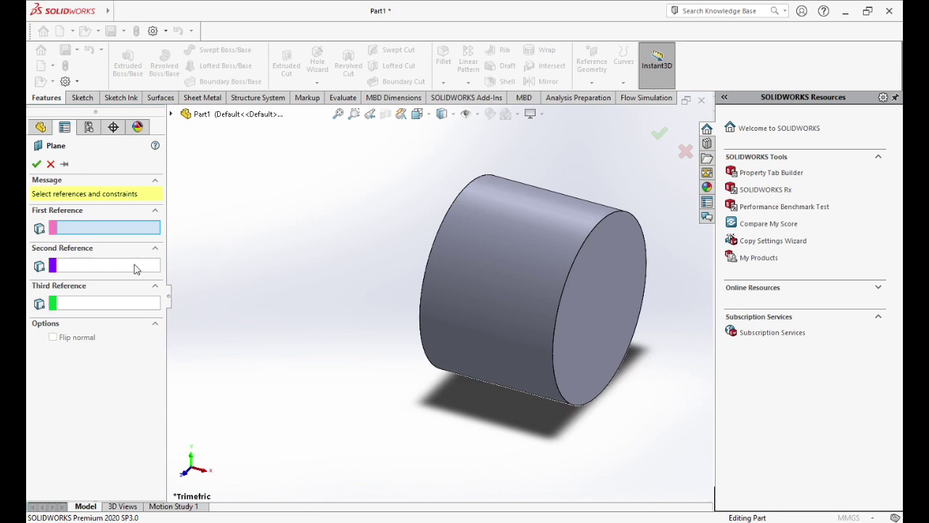
# - Create a reference plane offset 2 mm inward from the cylinder's front end face, using the flipped offset direction
pyautogui.click(600, 293)
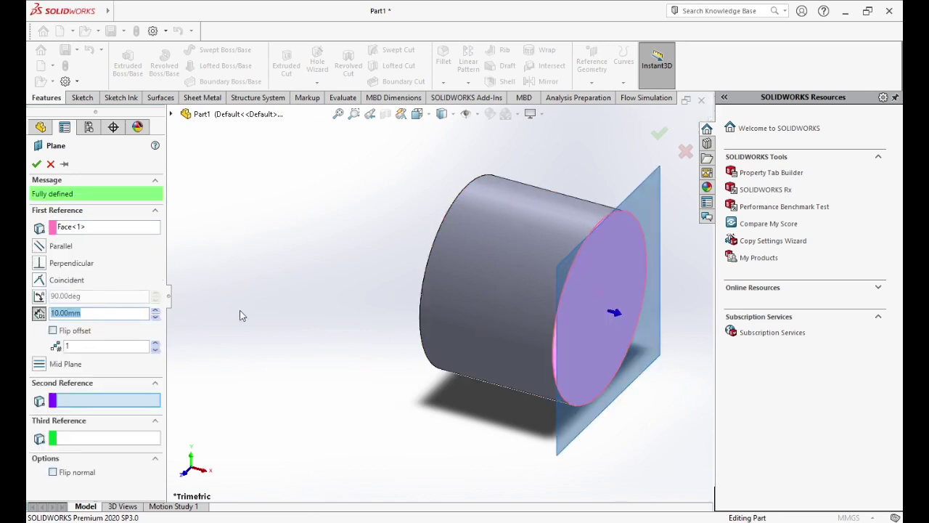
pyautogui.click(61, 332)
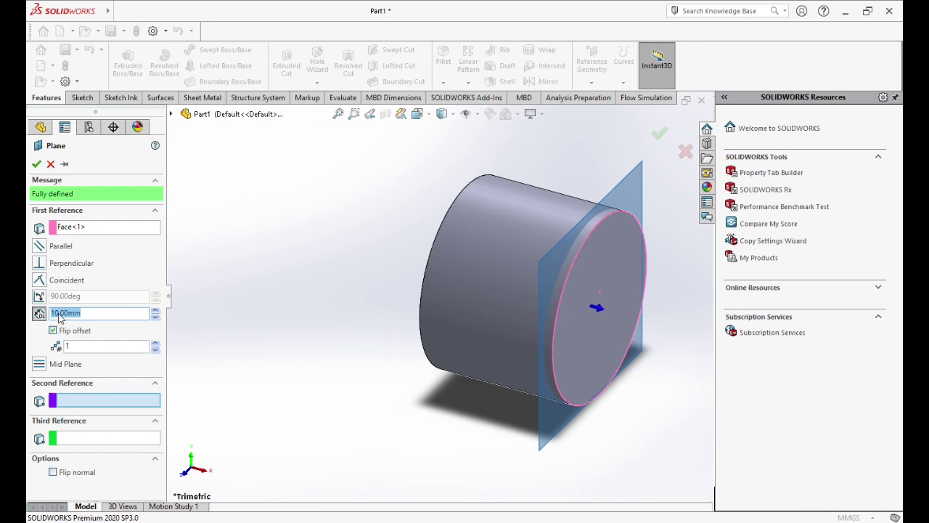
pyautogui.write('2')
pyautogui.press('Return')
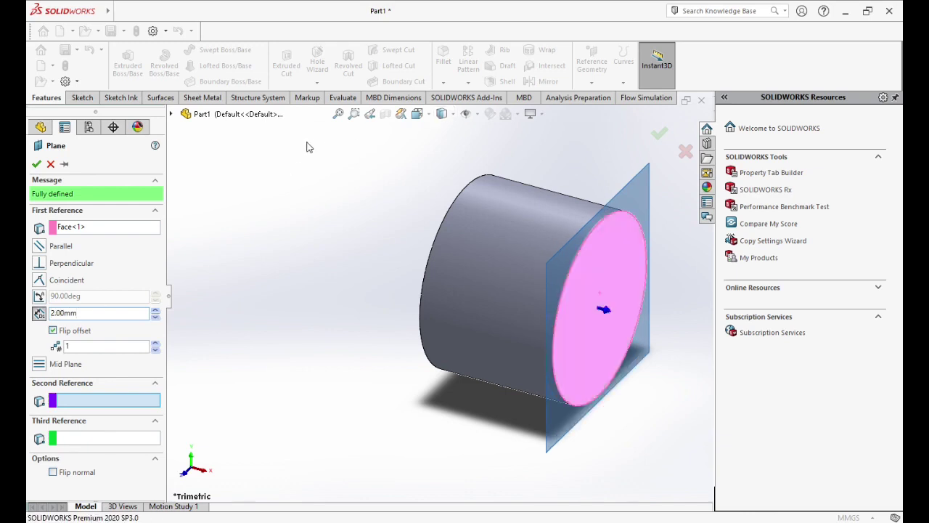
pyautogui.press('Return')
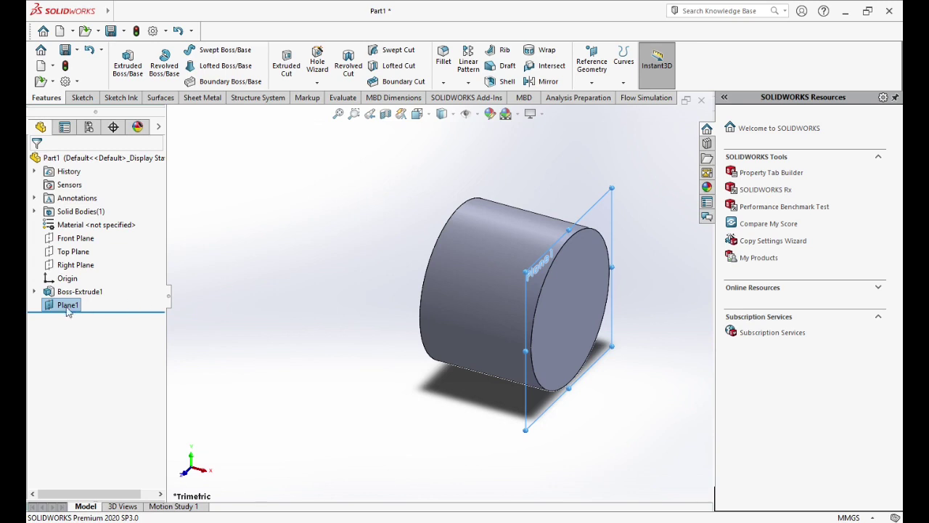
# - Start a sketch on the offset plane and draw a circle of about 113 mm radius centred on the origin
pyautogui.click(79, 254)
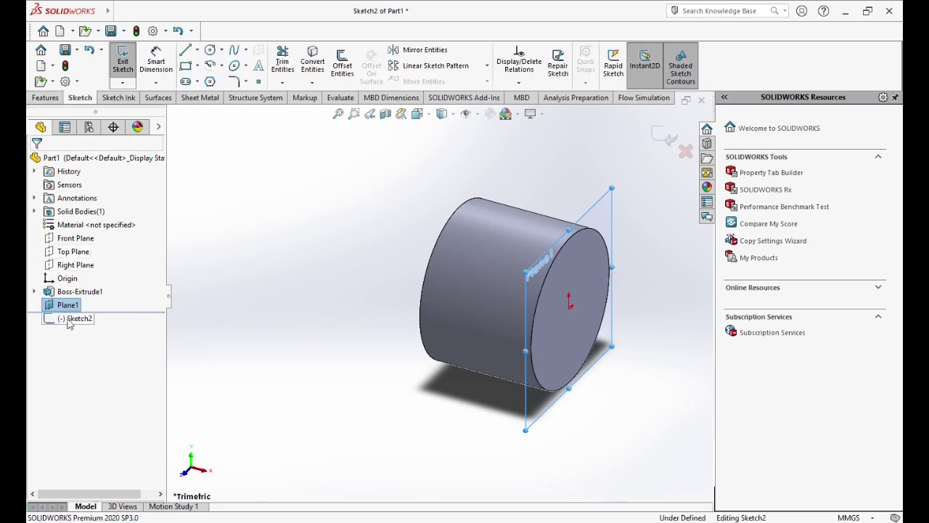
pyautogui.click(69, 320)
pyautogui.click(106, 304)
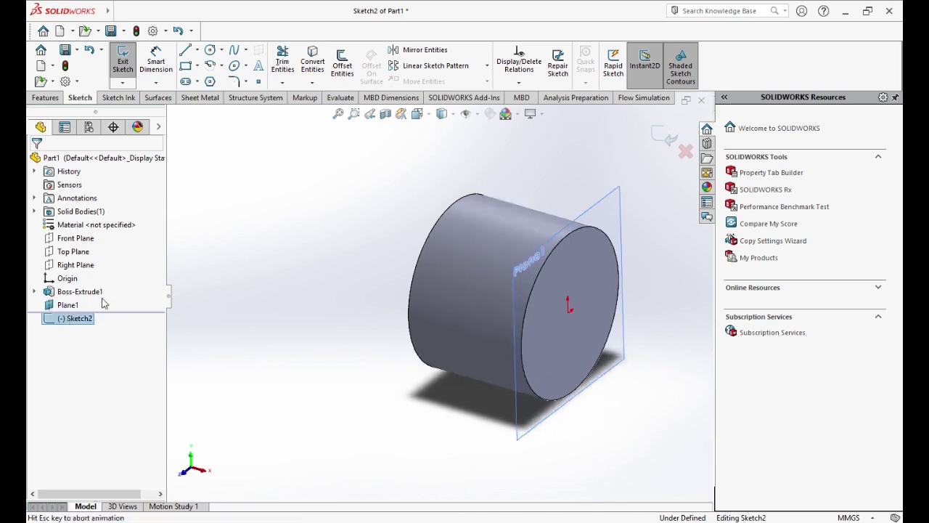
pyautogui.click(210, 49)
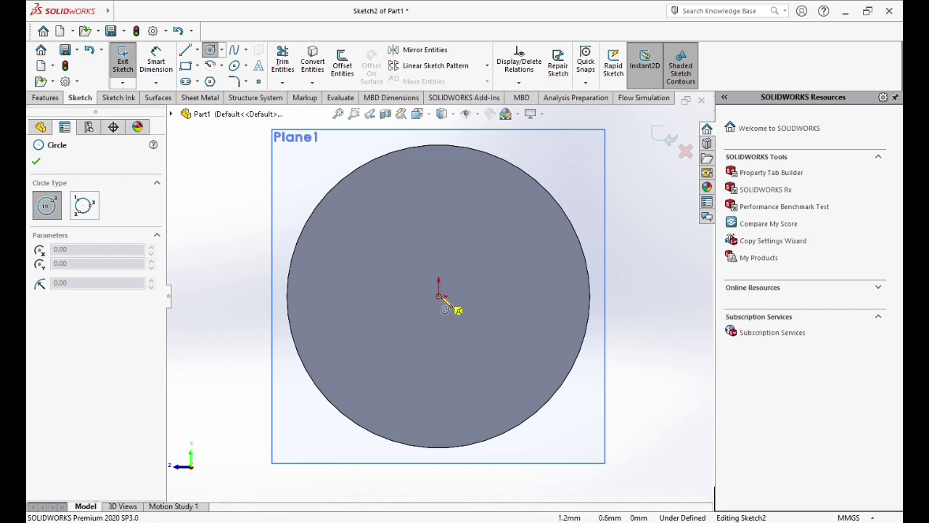
pyautogui.click(439, 297)
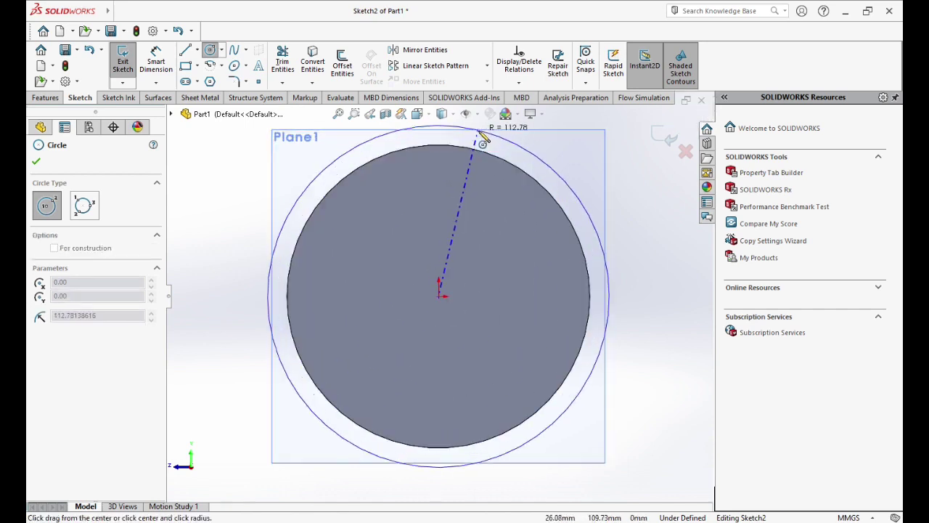
pyautogui.click(480, 136)
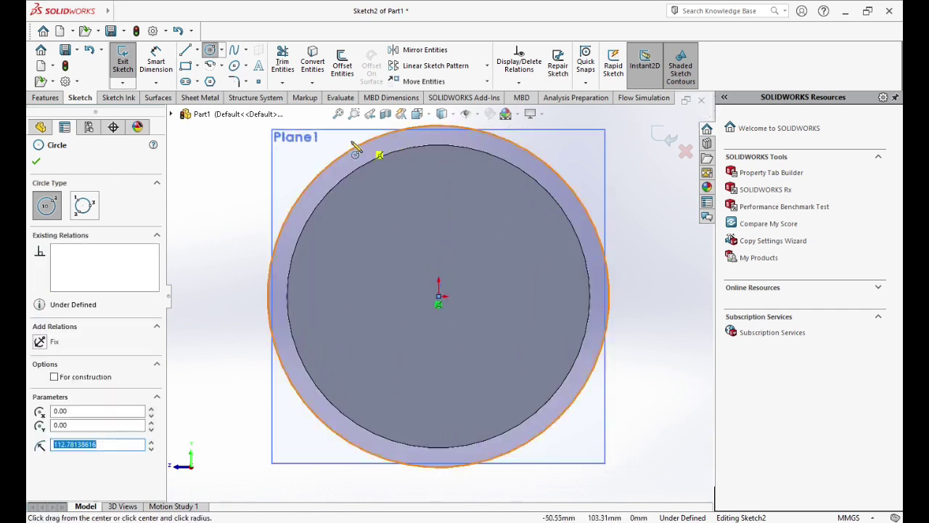
# - Dimension the sketched circle's diameter as 198 mm
pyautogui.click(155, 58)
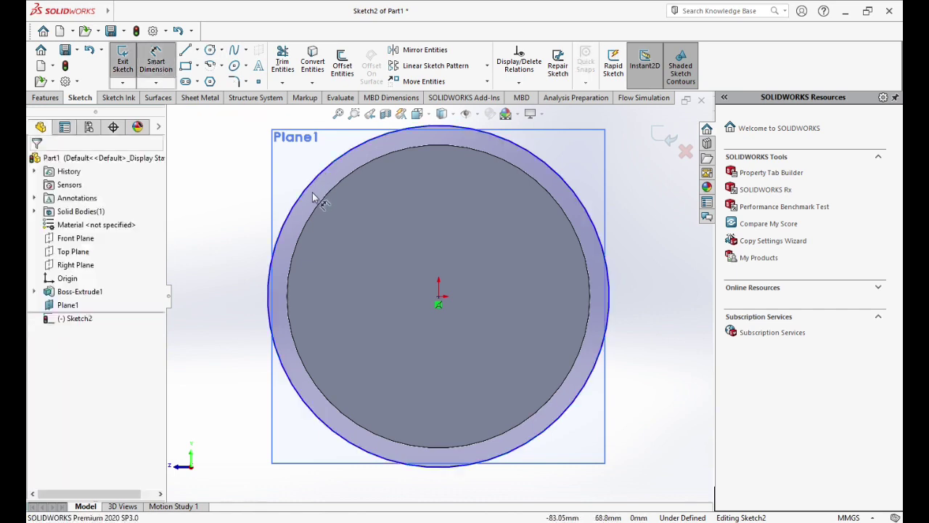
pyautogui.click(312, 200)
pyautogui.click(216, 256)
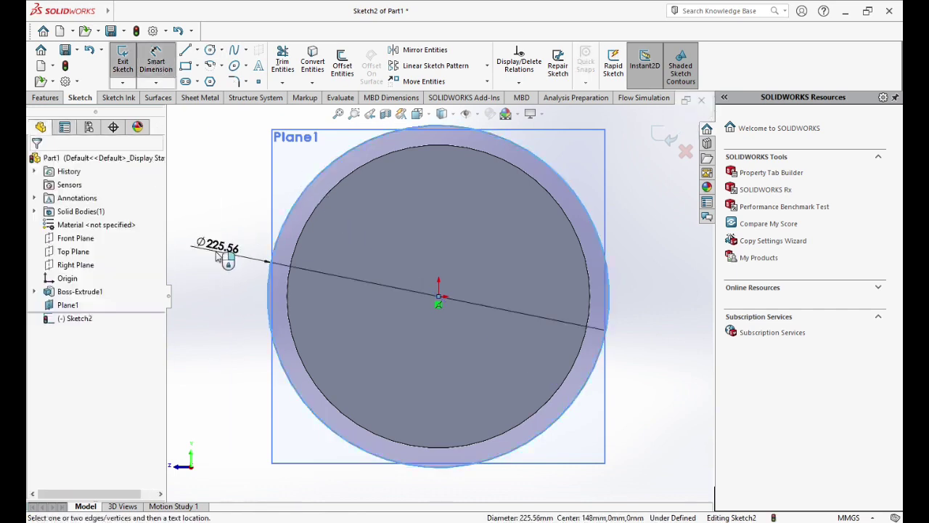
pyautogui.moveTo(217, 255); pyautogui.dragTo(217, 257)
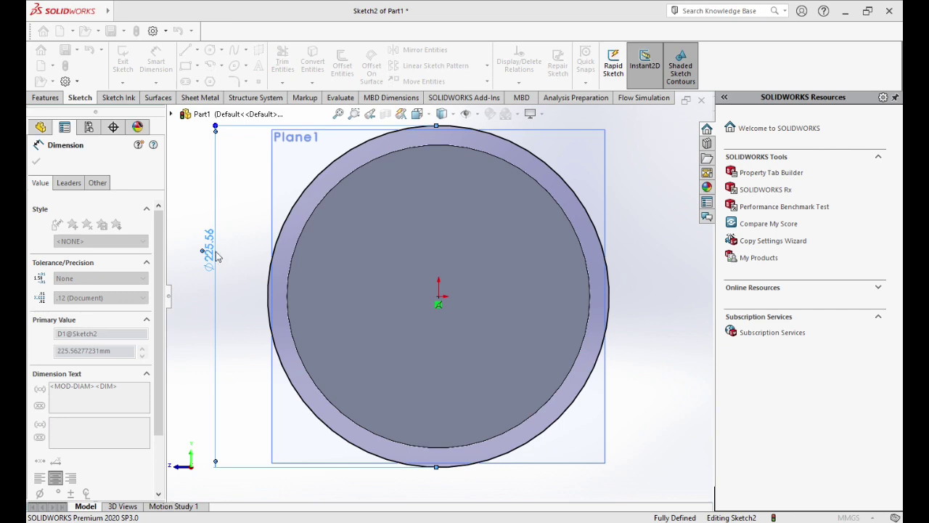
pyautogui.press('Return')
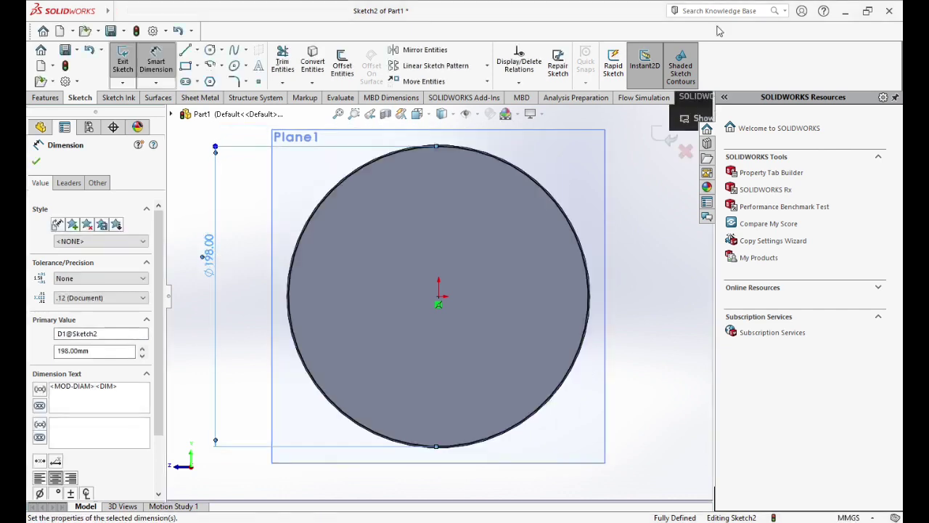
pyautogui.press('Escape')
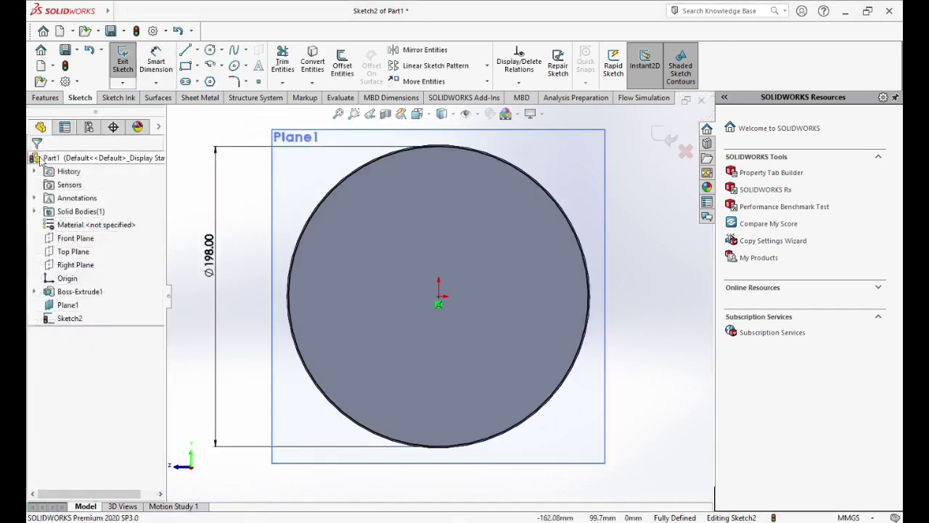
# - Create a clockwise constant-pitch helix from the 198 mm circle with 585 mm pitch, reversed direction and 0.25 revolutions
pyautogui.click(71, 320)
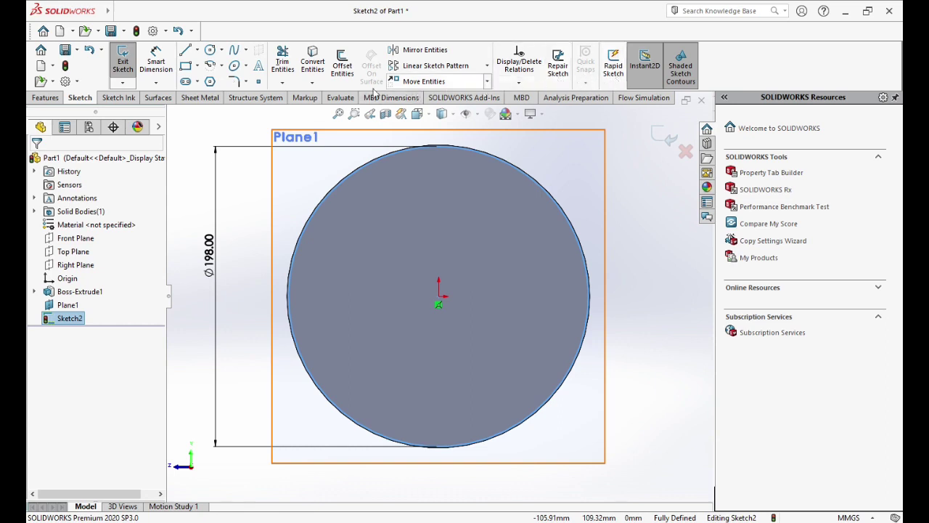
pyautogui.click(45, 97)
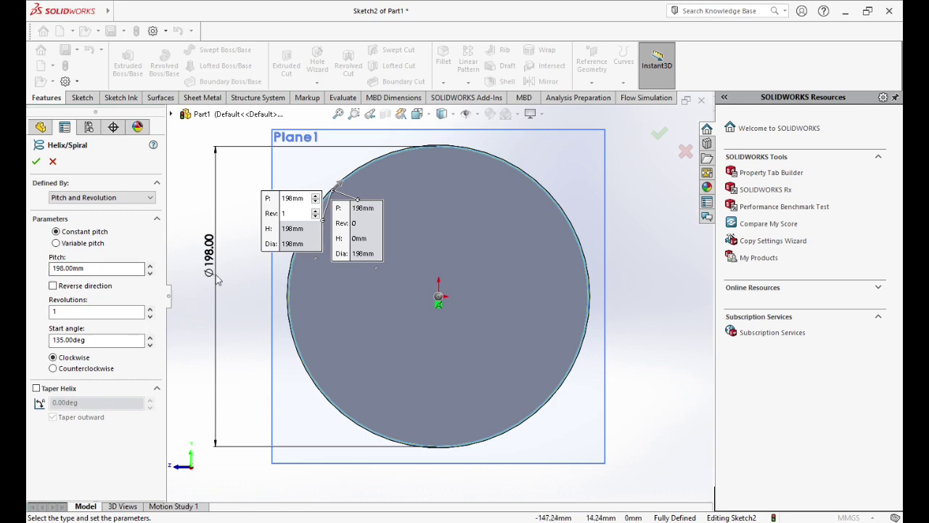
pyautogui.moveTo(201, 275); pyautogui.dragTo(131, 276, button='middle')
pyautogui.scroll(2, 178, 255)
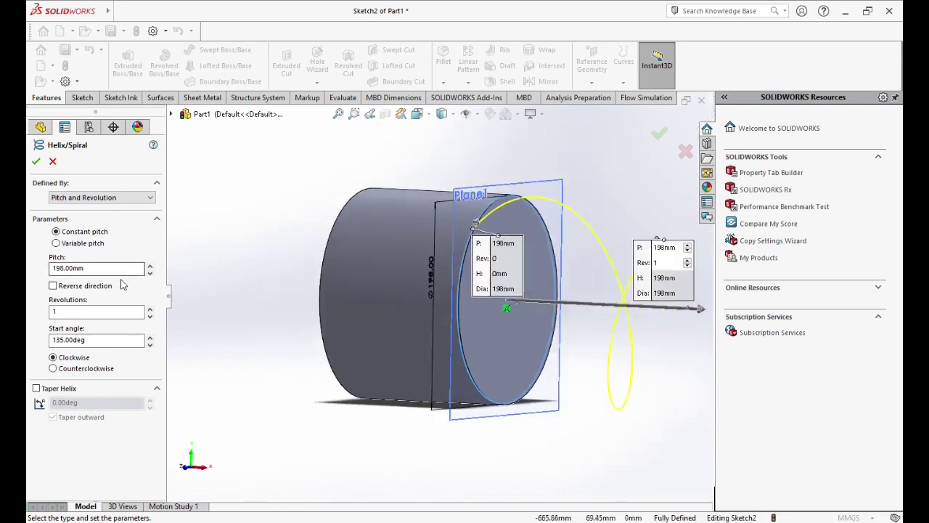
pyautogui.doubleClick(62, 270)
pyautogui.click(53, 285)
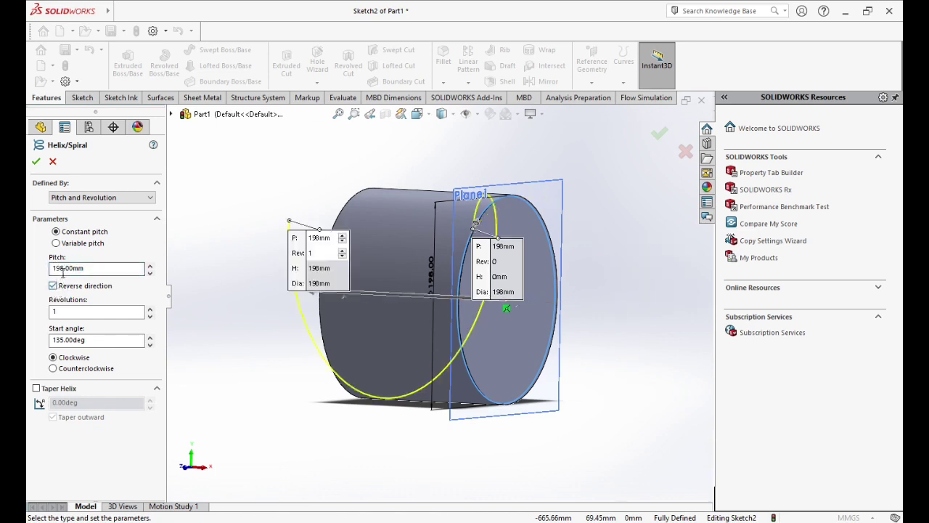
pyautogui.doubleClick(63, 270)
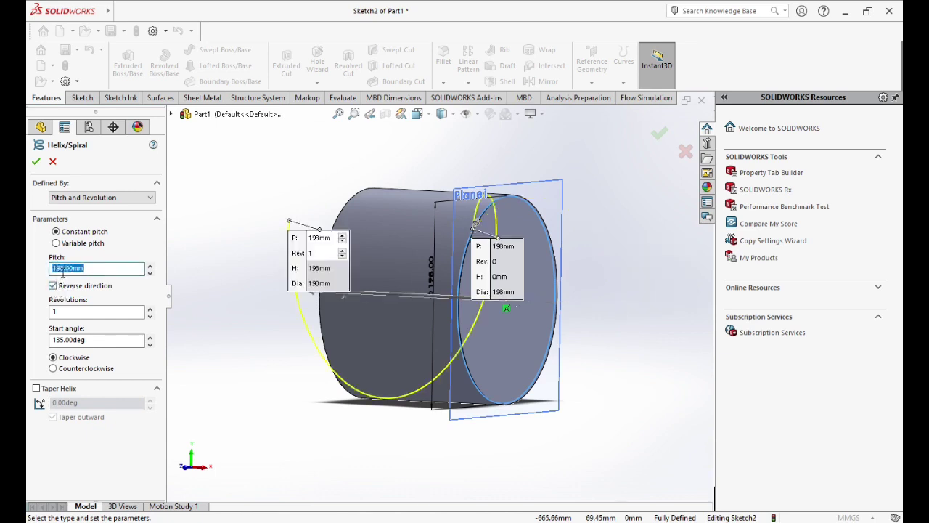
pyautogui.write('585')
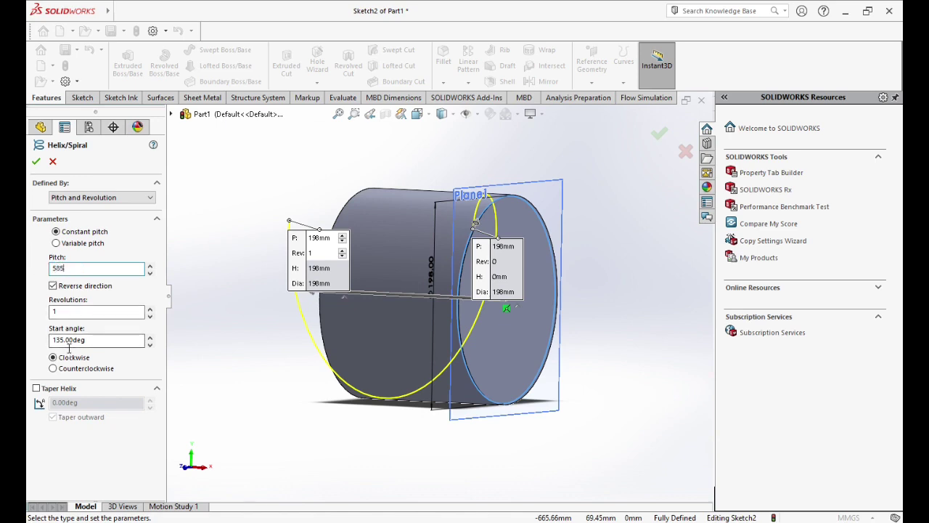
pyautogui.click(66, 347)
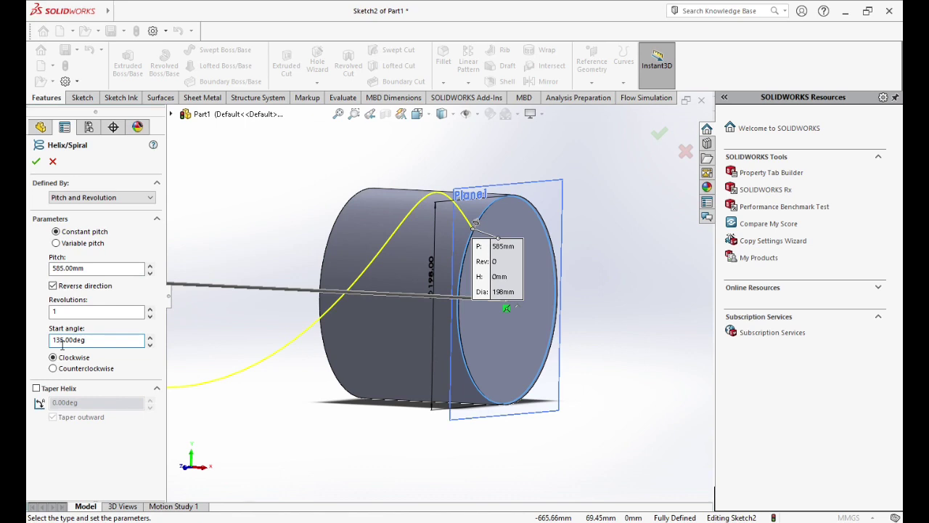
pyautogui.doubleClick(63, 347)
pyautogui.doubleClick(67, 315)
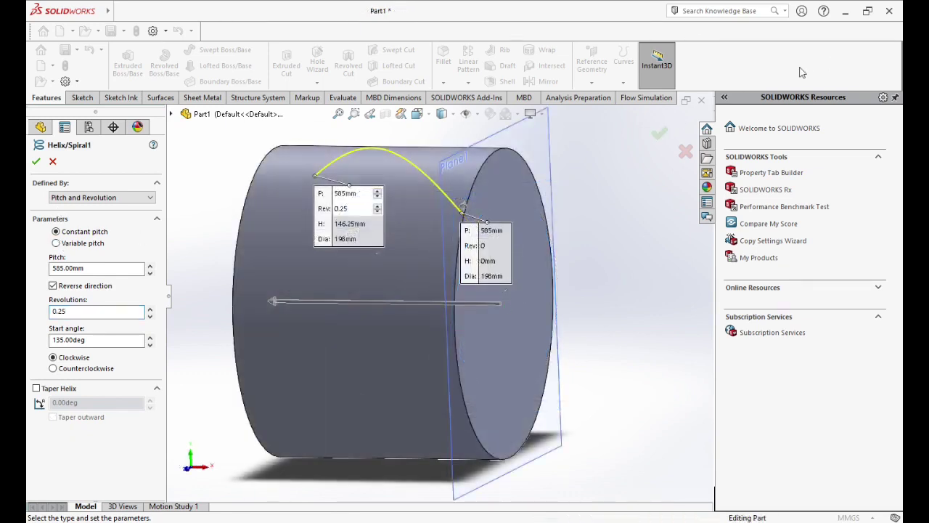
# - Set the helix's start angle to 180 degrees
pyautogui.click(61, 344)
pyautogui.click(63, 344)
pyautogui.click(65, 341)
pyautogui.click(67, 341)
pyautogui.write('180mm')
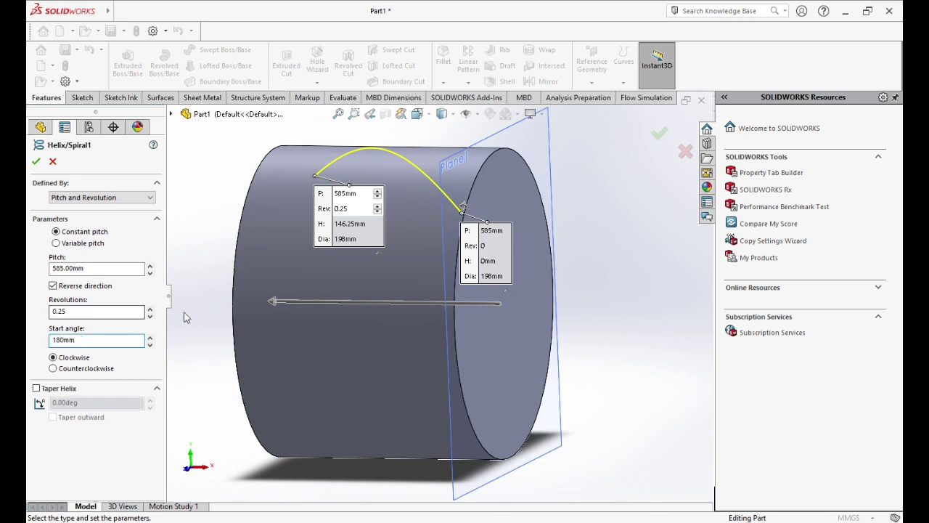
pyautogui.click(38, 163)
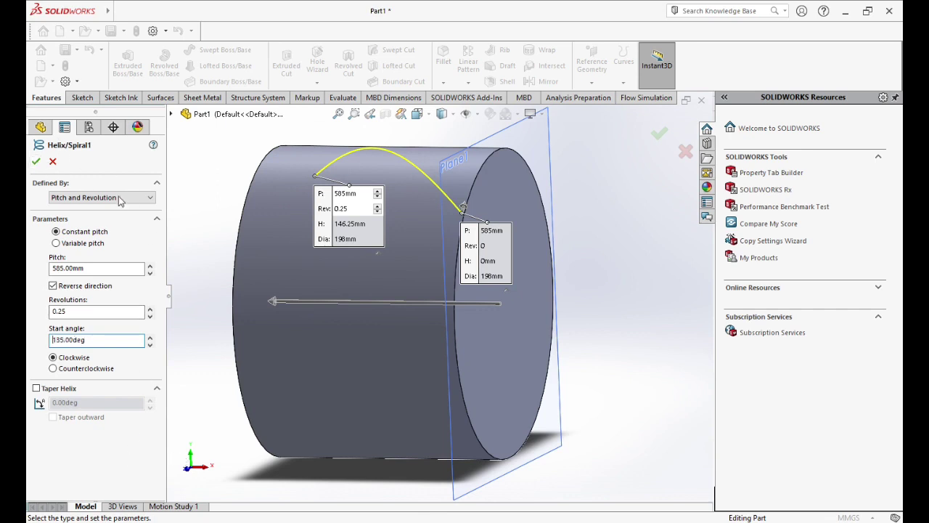
pyautogui.click(38, 162)
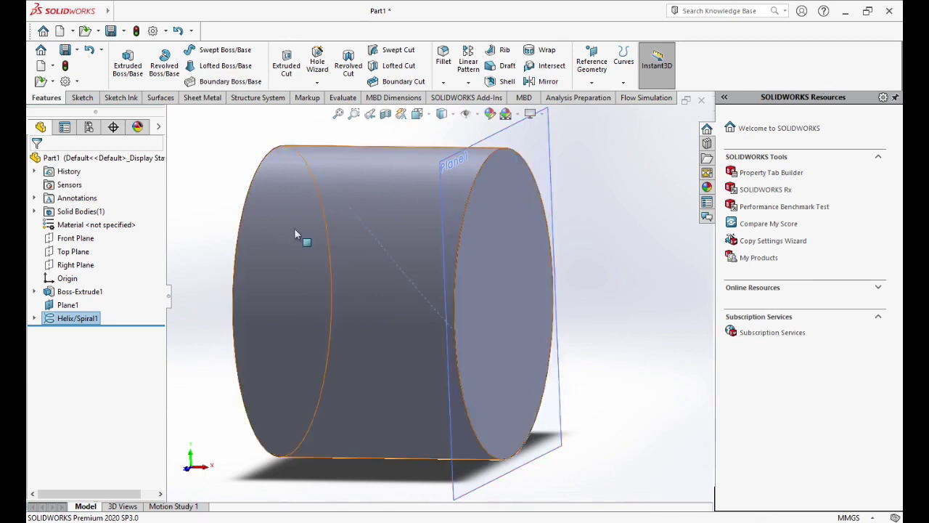
# - Start another sketch on the offset plane and draw a circle of about 131 mm radius centred on the origin
pyautogui.click(67, 307)
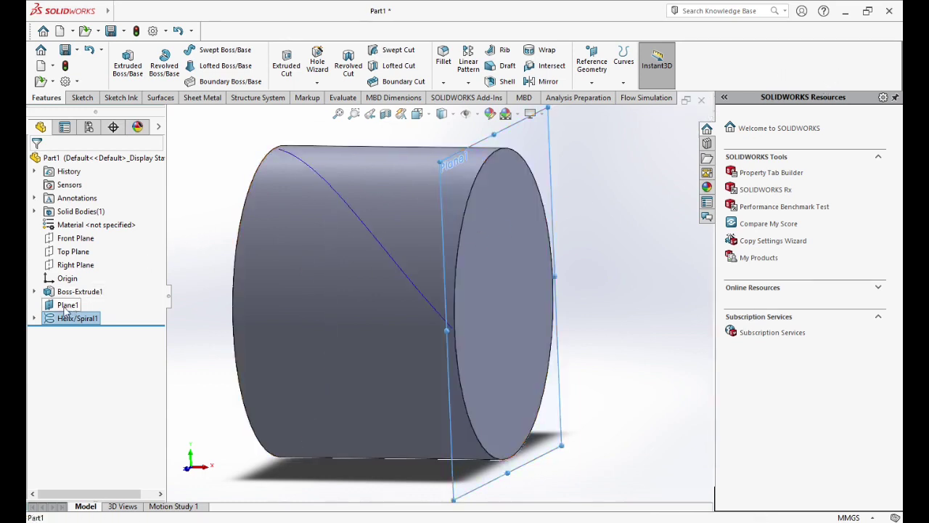
pyautogui.click(80, 258)
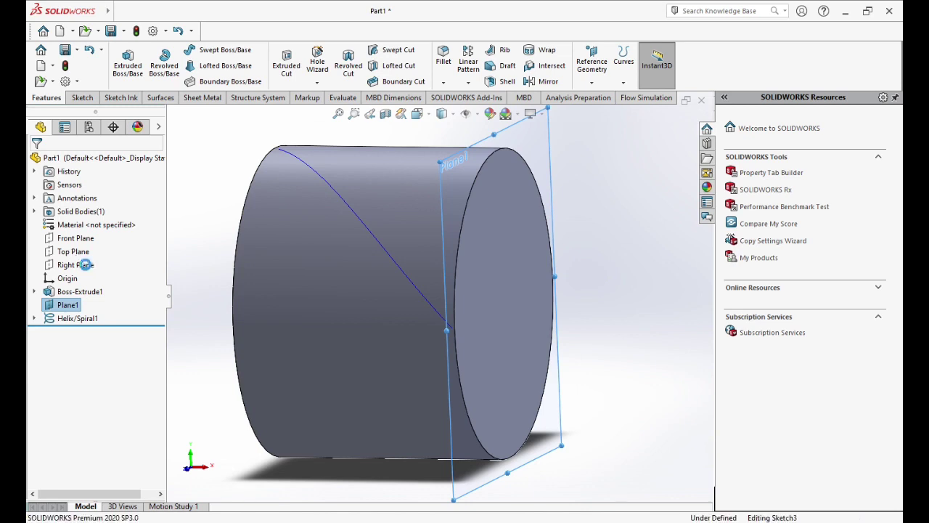
pyautogui.click(74, 332)
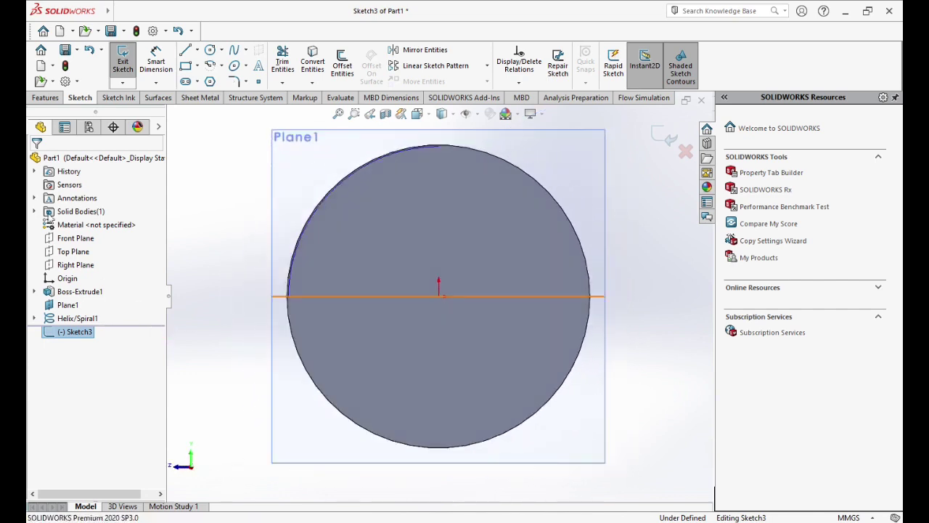
pyautogui.click(210, 50)
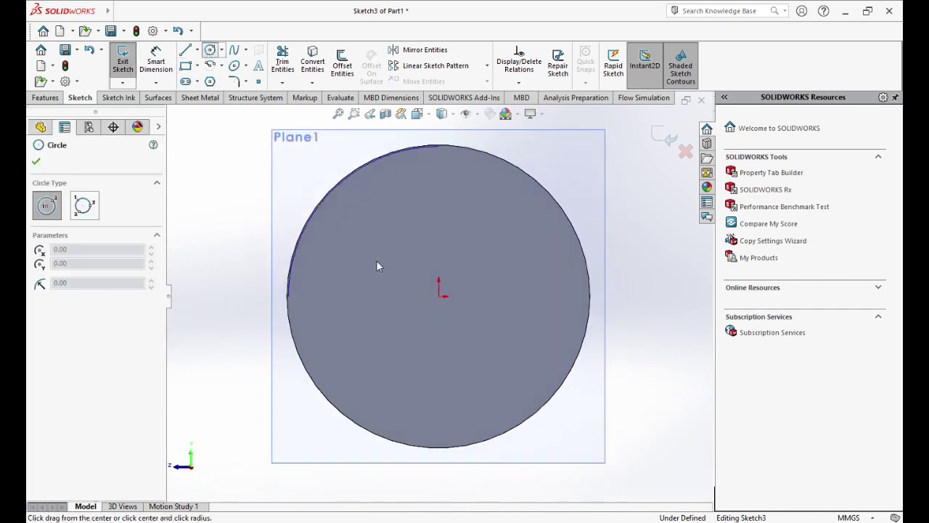
pyautogui.click(439, 296)
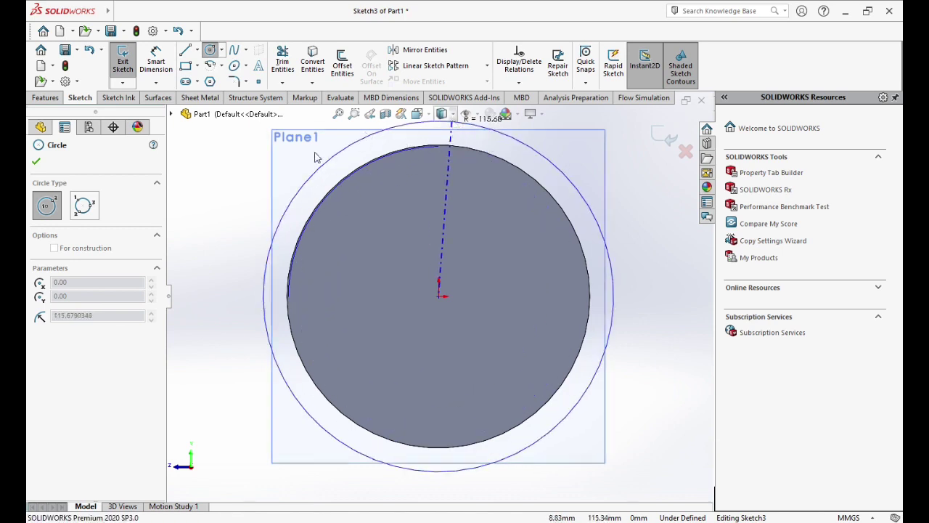
pyautogui.click(283, 180)
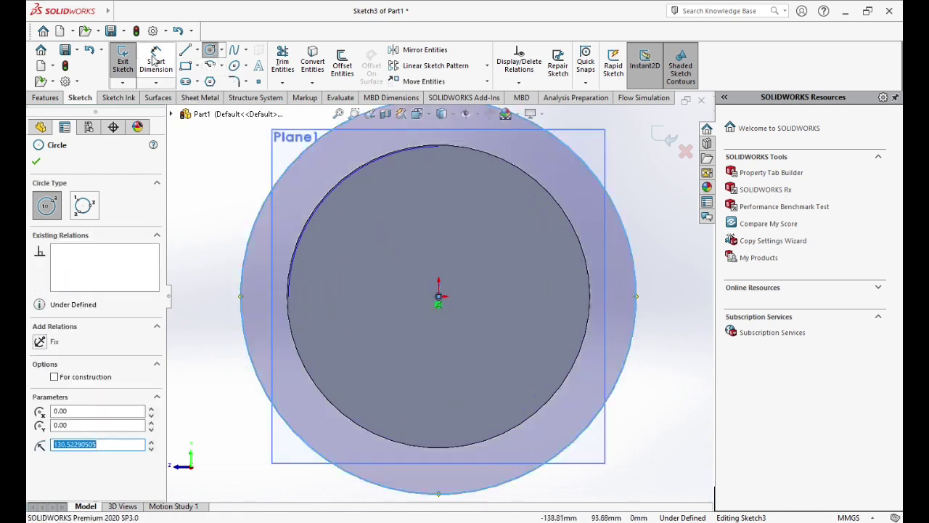
# - Dimension the sketched circle's diameter as 680 mm and exit the sketch
pyautogui.click(154, 59)
pyautogui.click(244, 240)
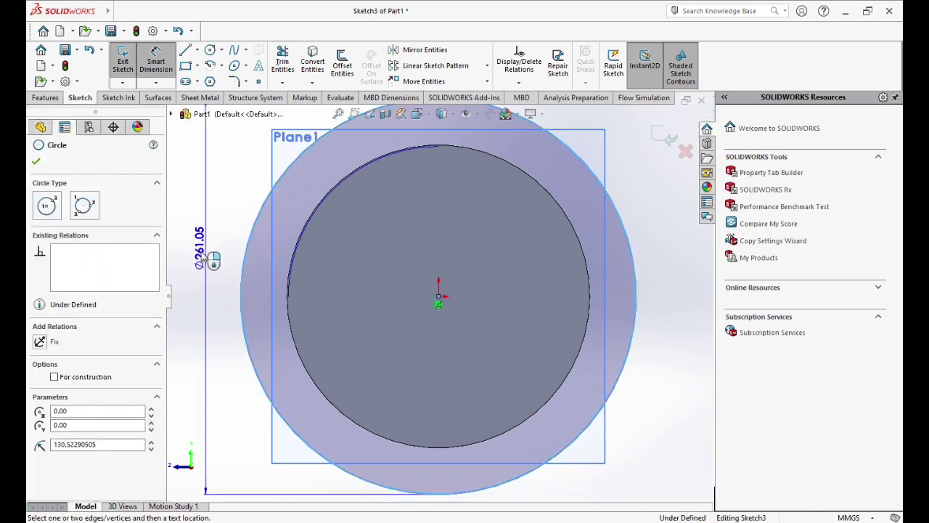
pyautogui.click(206, 255)
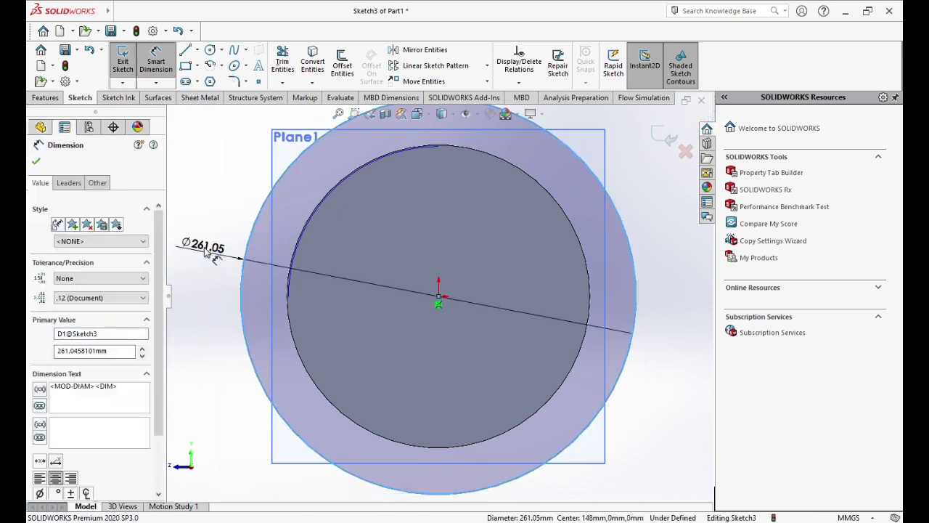
pyautogui.click(205, 250)
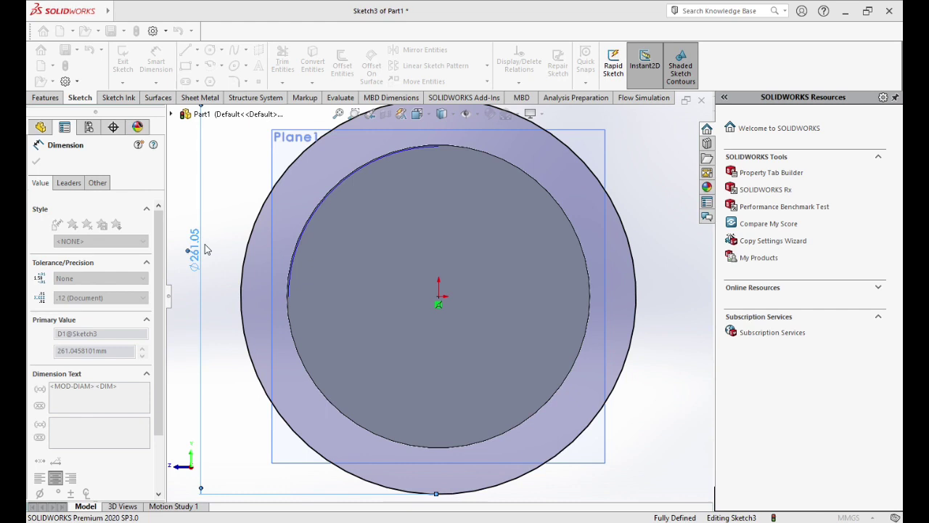
pyautogui.press('Return')
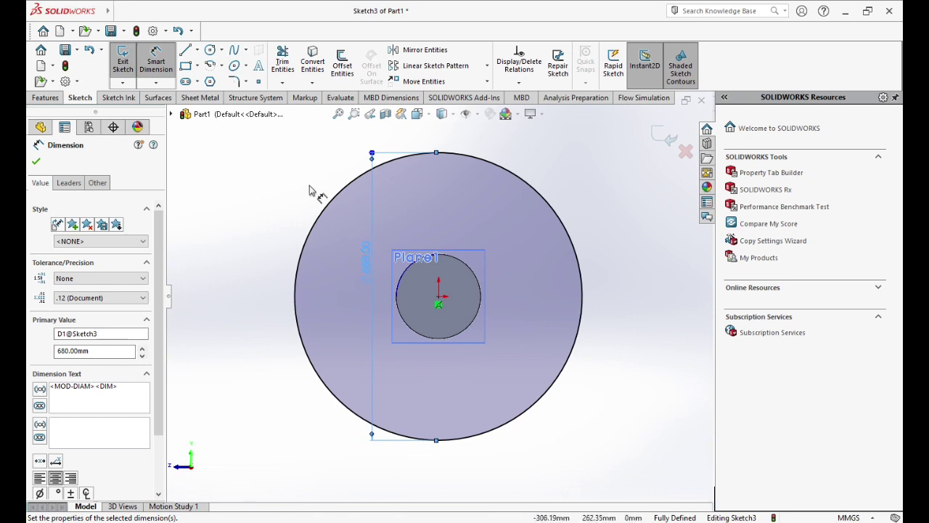
pyautogui.click(37, 164)
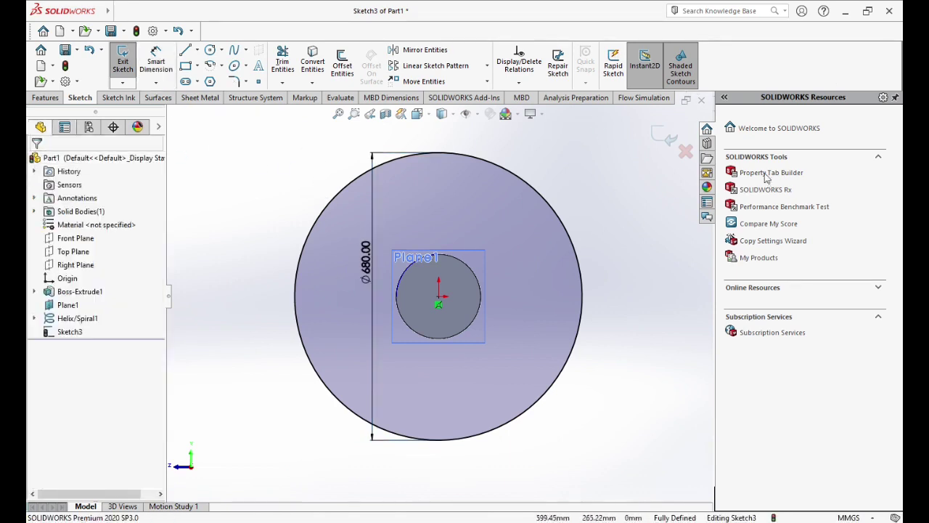
pyautogui.click(668, 143)
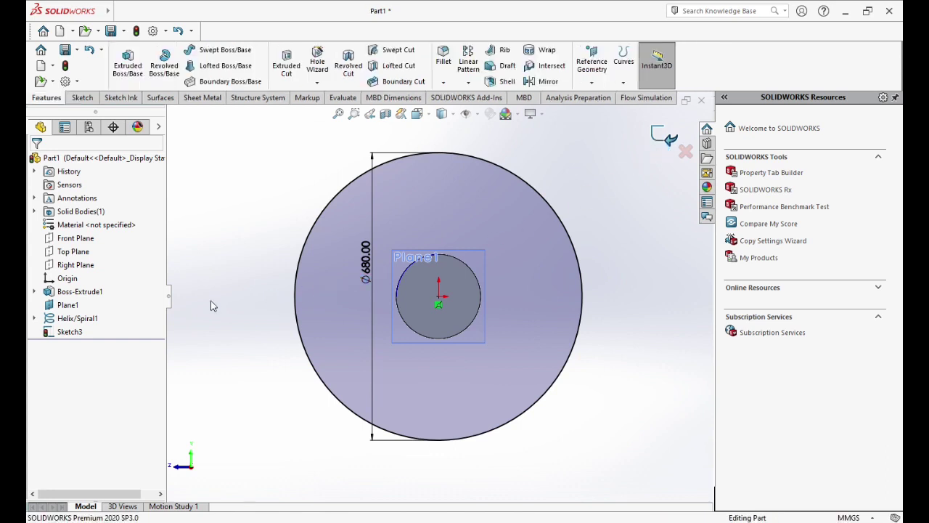
# - Create a clockwise constant-pitch helix from the 680 mm circle with 585 mm pitch, reversed direction, 0.25 revolutions and a 180-degree start angle
pyautogui.click(76, 332)
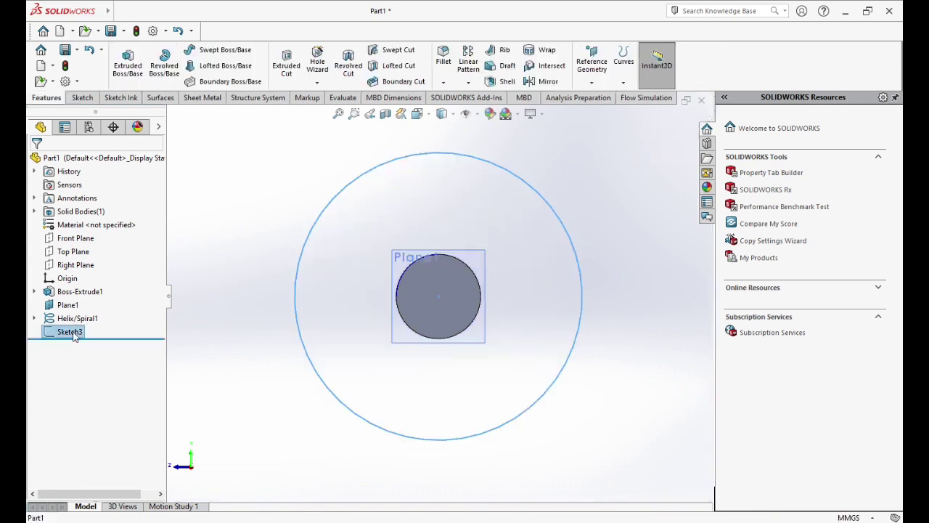
pyautogui.moveTo(269, 213); pyautogui.dragTo(373, 237, button='middle')
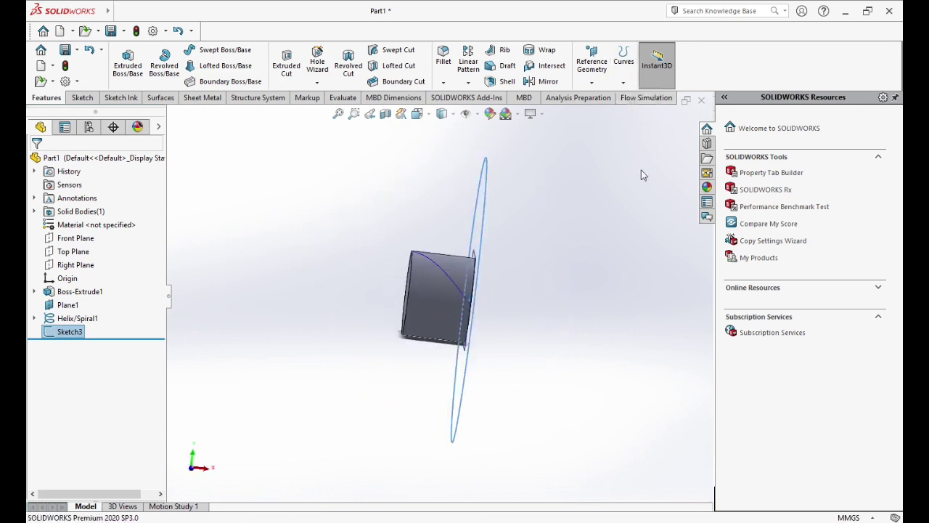
pyautogui.press('Return')
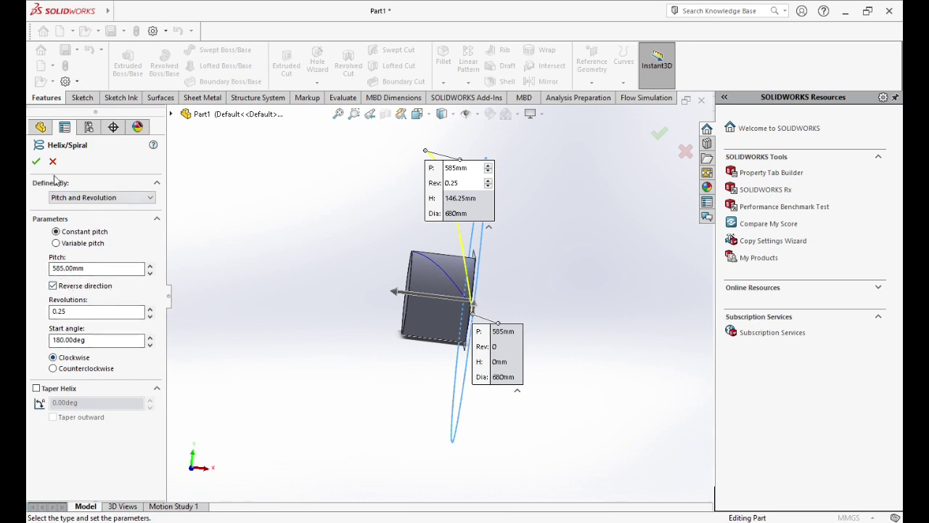
pyautogui.click(36, 161)
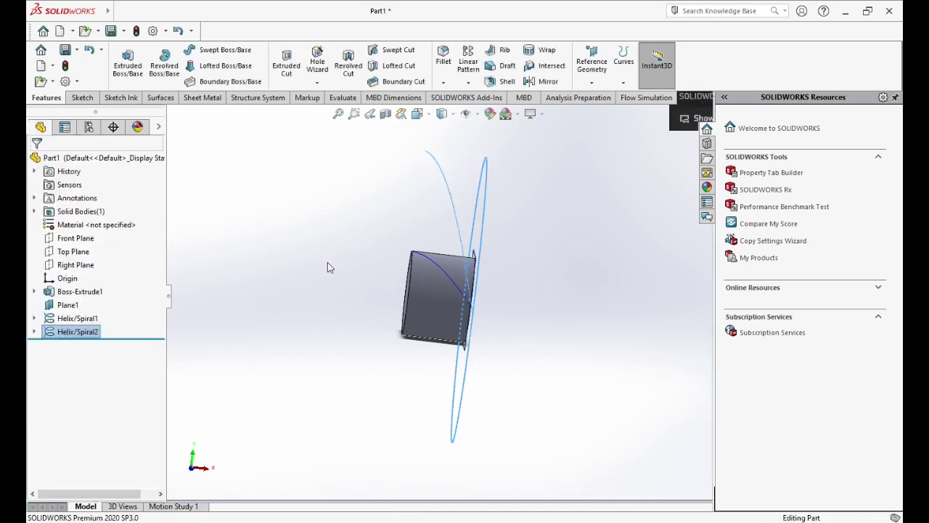
# - Create a lofted surface between the inner helix on the cylinder and the outer helix
pyautogui.moveTo(327, 267); pyautogui.dragTo(353, 272, button='middle')
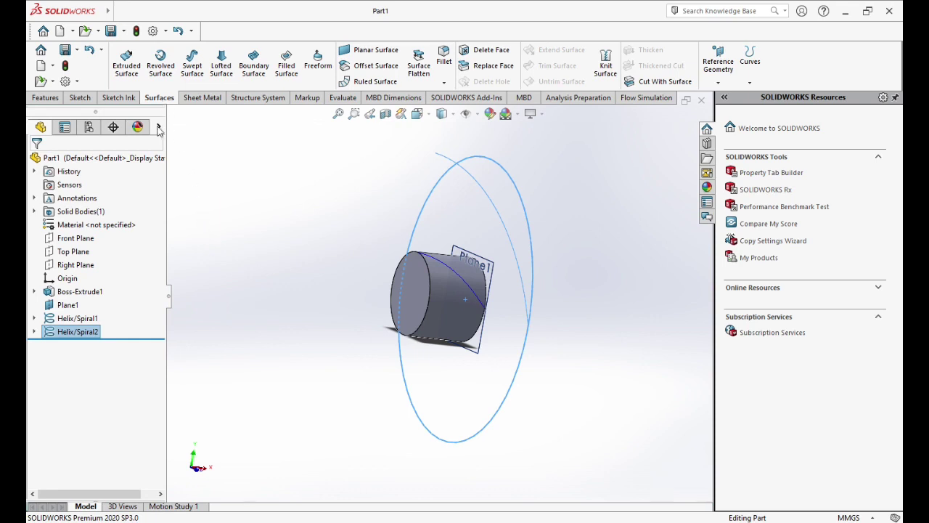
pyautogui.click(217, 79)
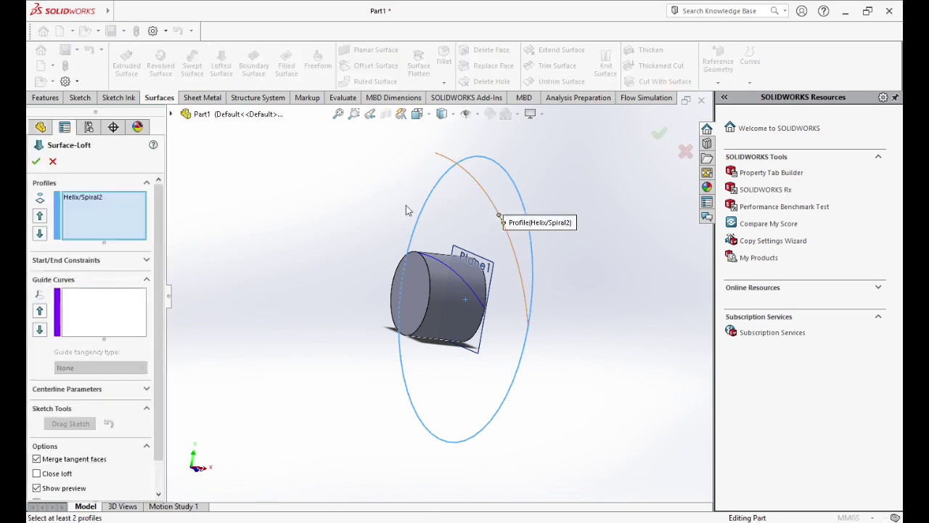
pyautogui.click(99, 197)
pyautogui.press('Delete')
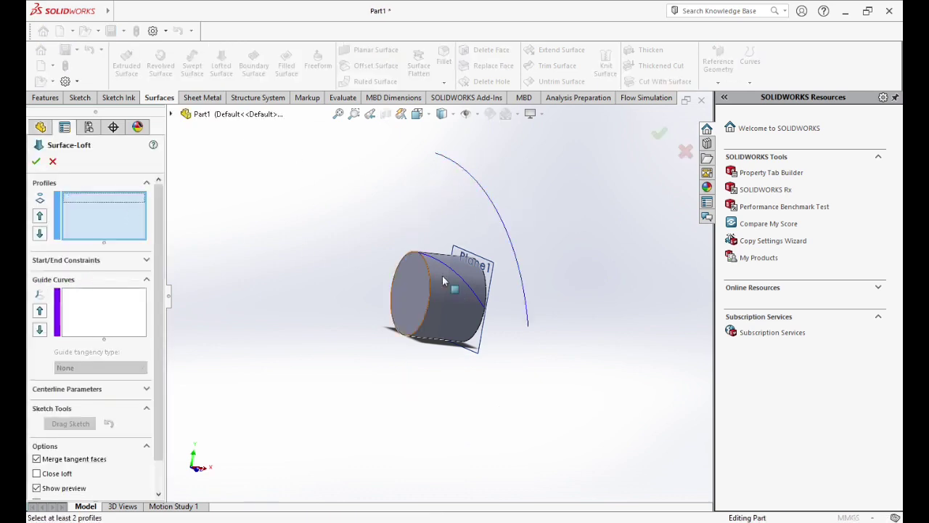
pyautogui.click(455, 276)
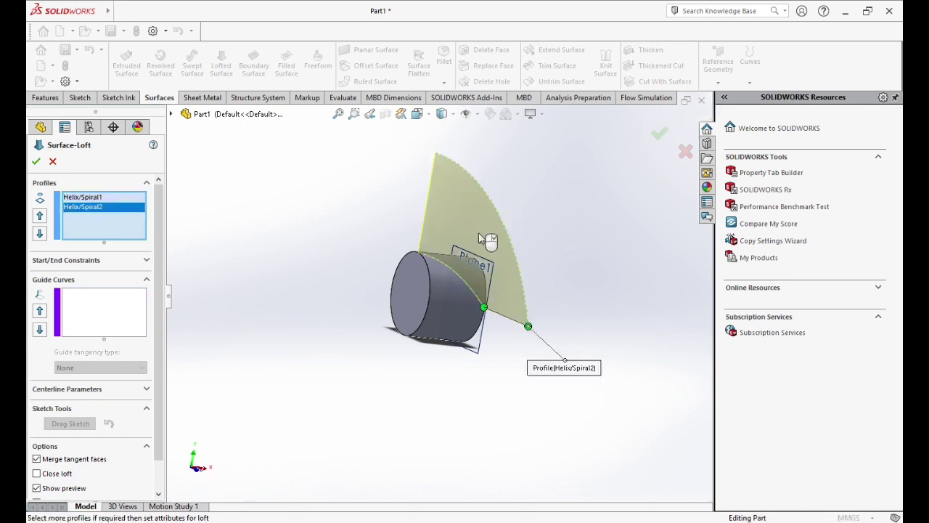
pyautogui.moveTo(350, 252); pyautogui.dragTo(268, 213, button='middle')
pyautogui.click(36, 162)
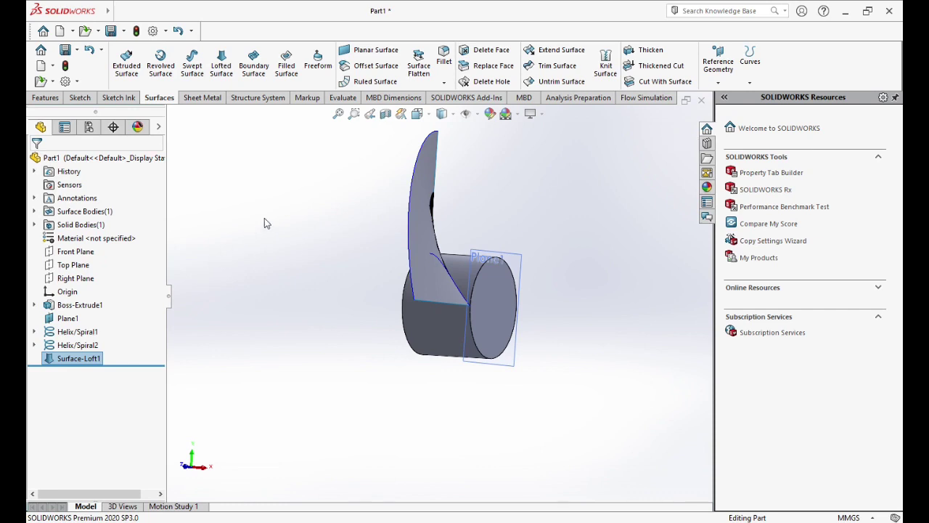
# - Thicken the lofted blade surface by 2 mm with its result merged into the cylinder
pyautogui.click(648, 50)
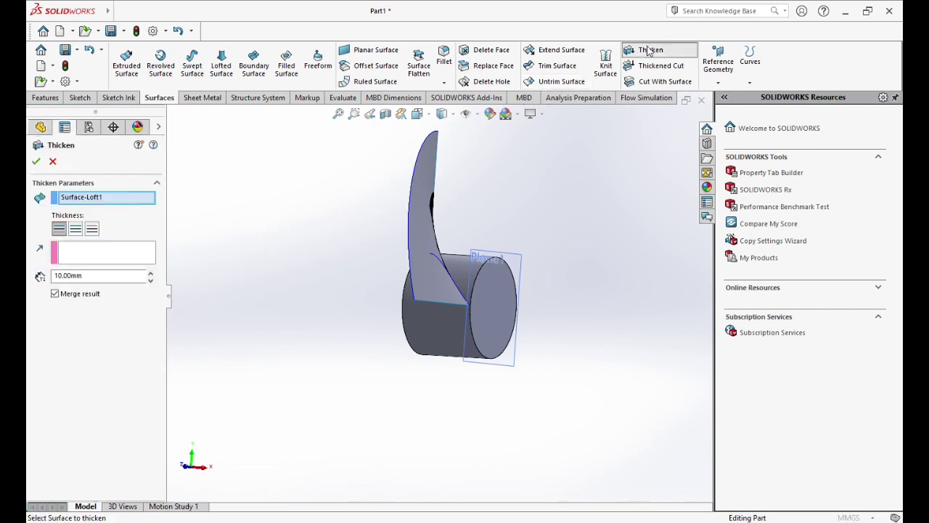
pyautogui.moveTo(339, 238); pyautogui.dragTo(385, 242, button='middle')
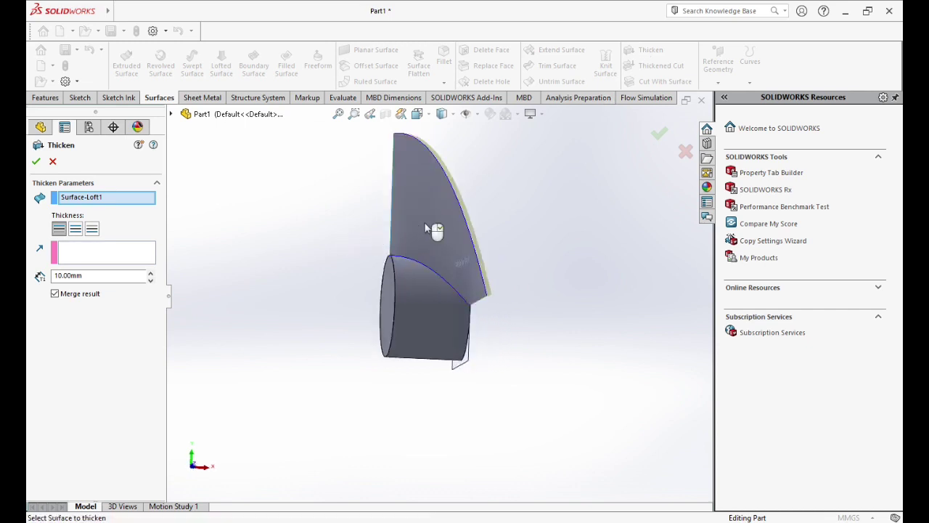
pyautogui.doubleClick(67, 275)
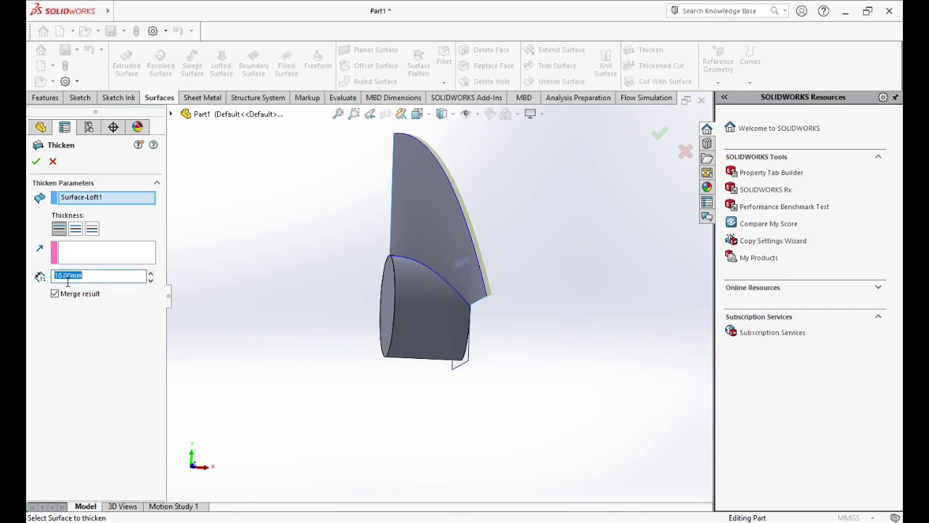
pyautogui.write('2')
pyautogui.click(36, 161)
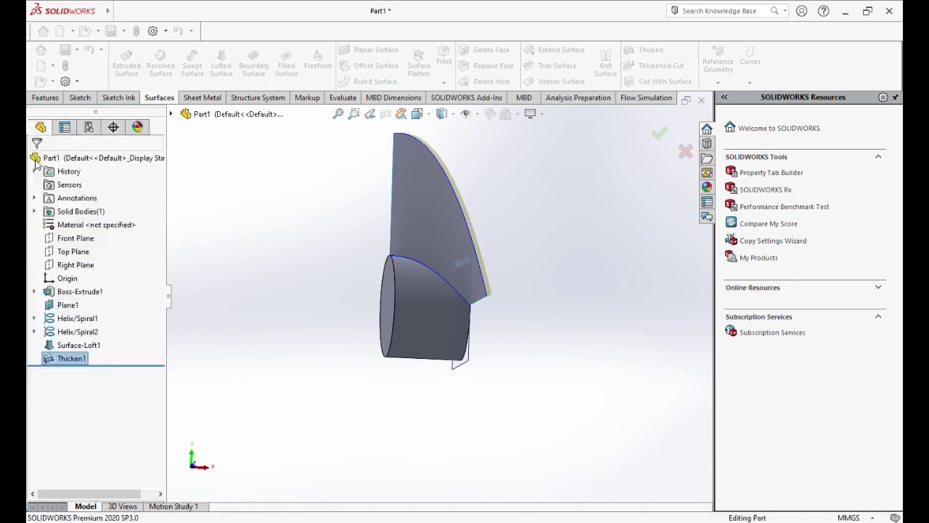
pyautogui.press('f')
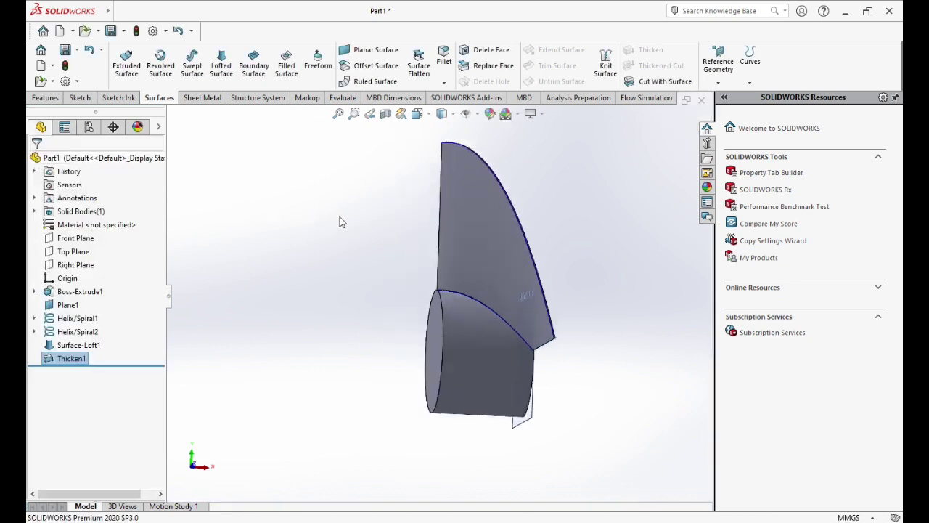
# - Start a constant-size fillet and select the two short corner edges at the blade's outer end
pyautogui.moveTo(373, 228); pyautogui.dragTo(572, 232, button='middle')
pyautogui.scroll(-3, 558, 210)
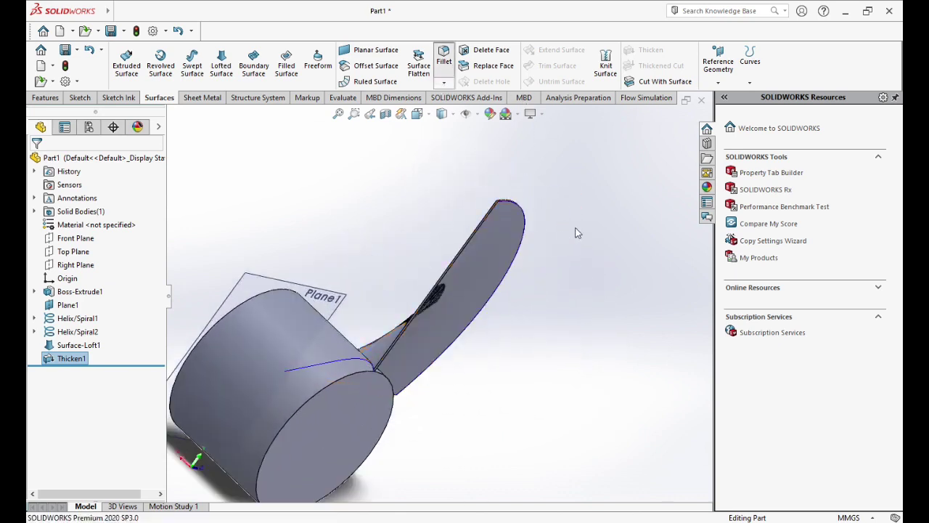
pyautogui.moveTo(548, 174); pyautogui.dragTo(356, 193, button='middle')
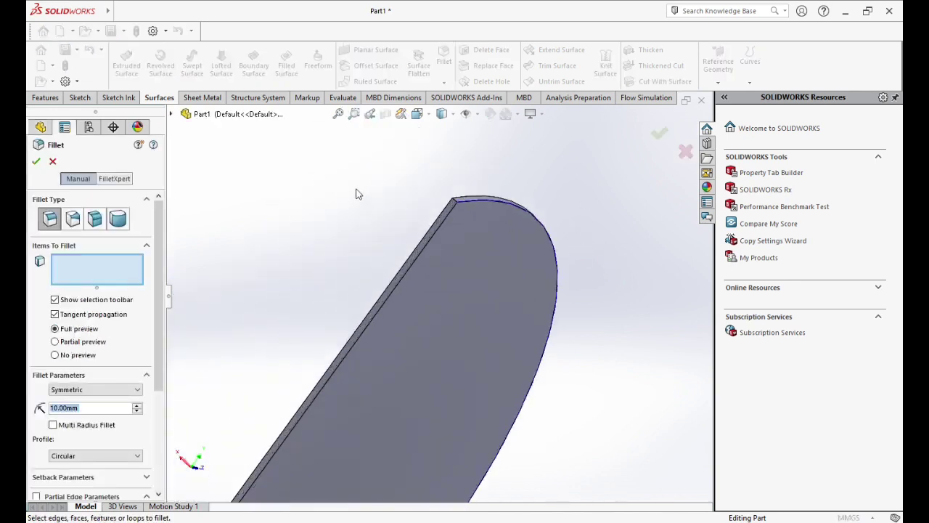
pyautogui.click(454, 198)
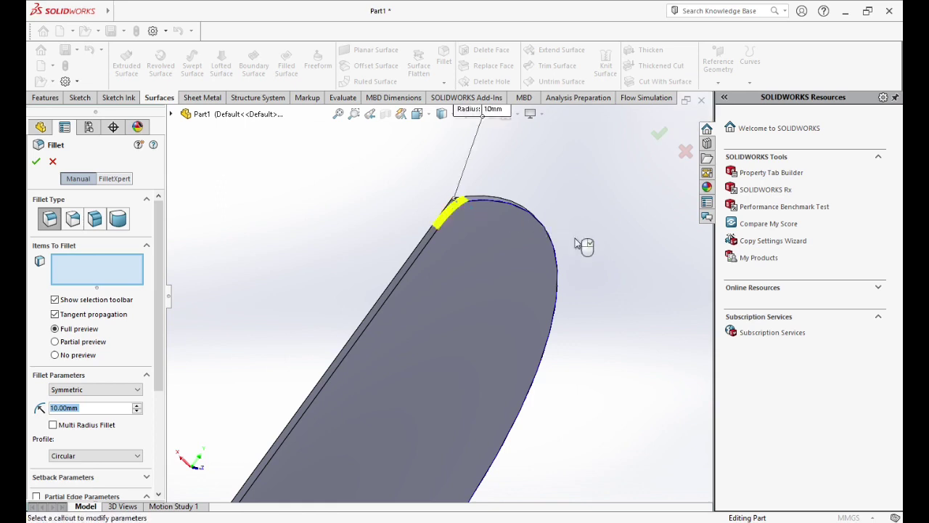
pyautogui.moveTo(648, 289); pyautogui.dragTo(586, 272, button='middle')
pyautogui.moveTo(573, 321); pyautogui.dragTo(562, 264, button='middle')
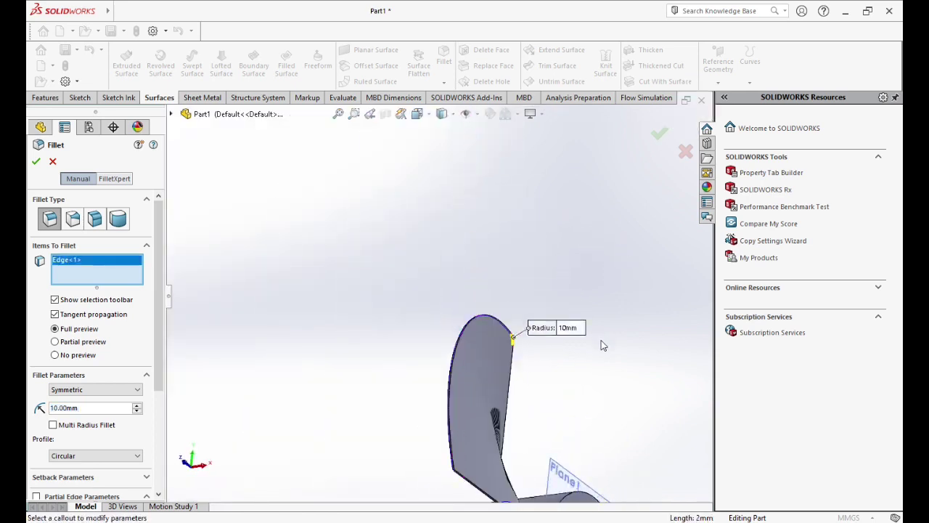
pyautogui.moveTo(603, 344); pyautogui.dragTo(455, 310, button='middle')
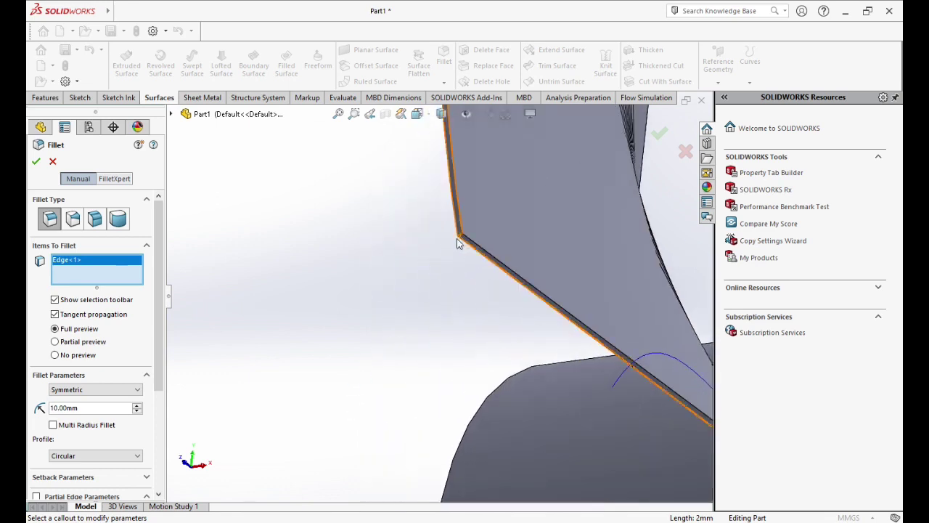
pyautogui.scroll(-4, 464, 239)
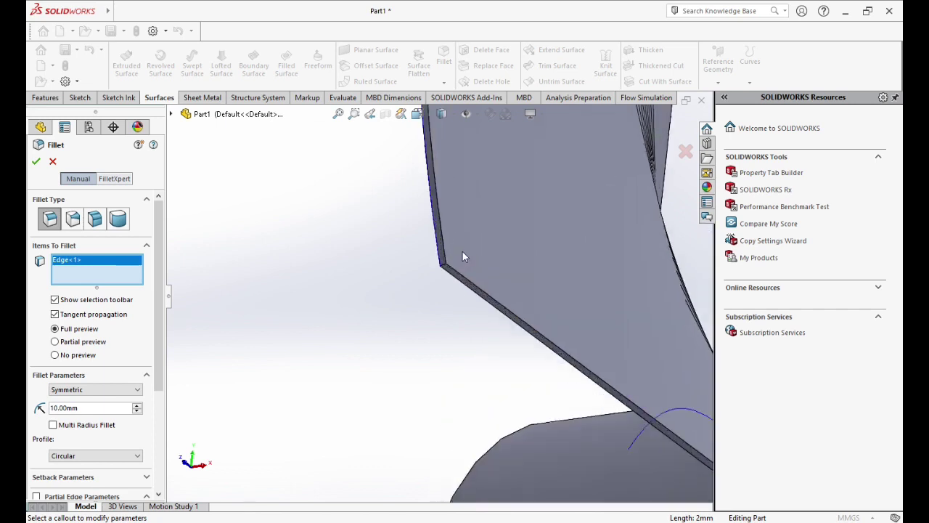
pyautogui.click(412, 292)
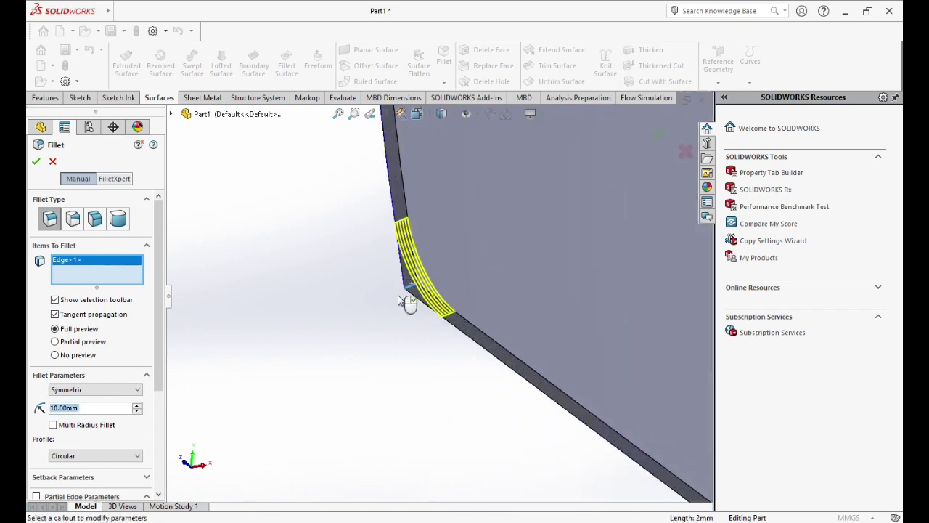
pyautogui.moveTo(407, 301); pyautogui.dragTo(363, 307, button='middle')
pyautogui.scroll(3, 379, 304)
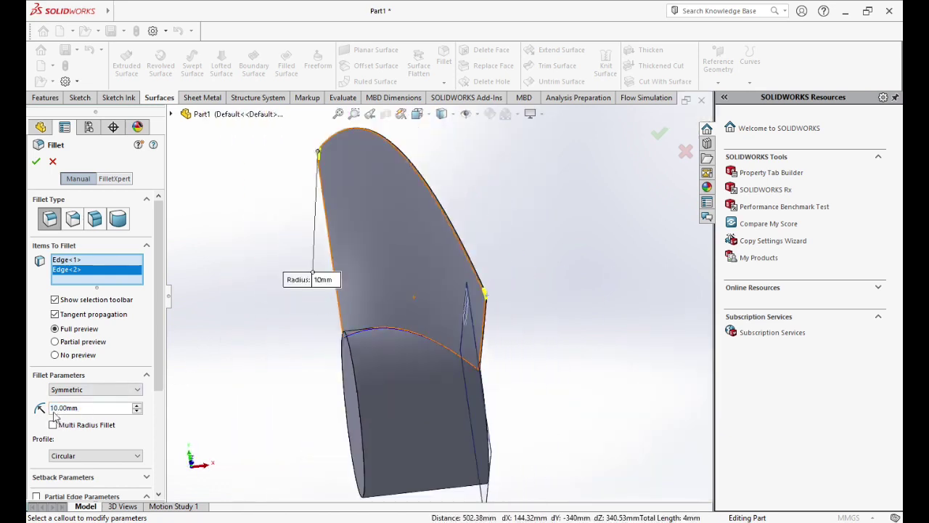
# - Set the corner fillet's radius to 40 mm and apply it to both blade corners
pyautogui.doubleClick(61, 410)
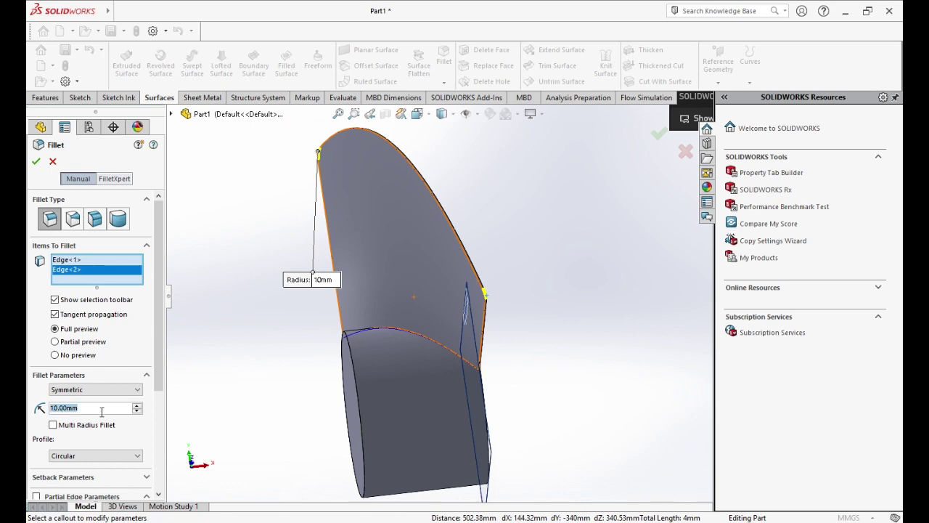
pyautogui.write('4')
pyautogui.click(35, 161)
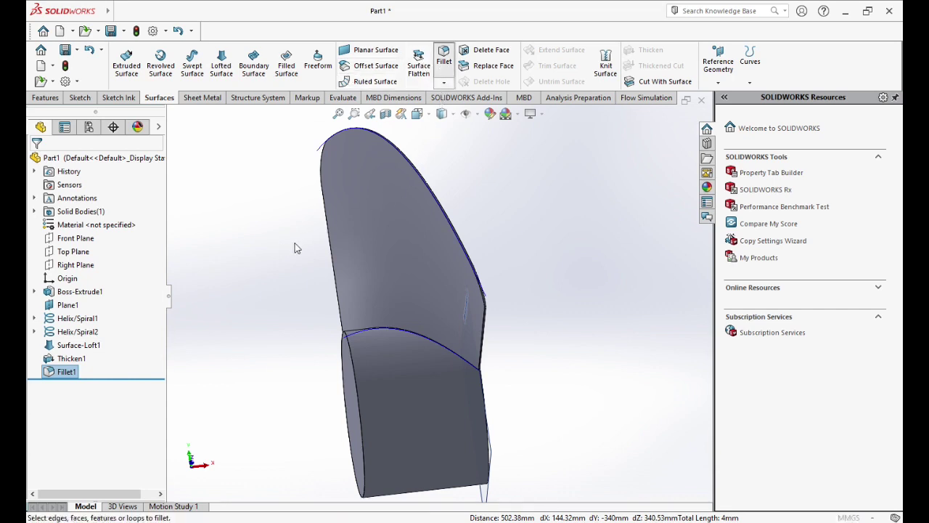
# - Start a constant-size fillet and select the two long parallel edges along the blade's thin rim
pyautogui.moveTo(297, 249); pyautogui.dragTo(380, 256, button='middle')
pyautogui.scroll(-5, 380, 257)
pyautogui.scroll(-6, 406, 268)
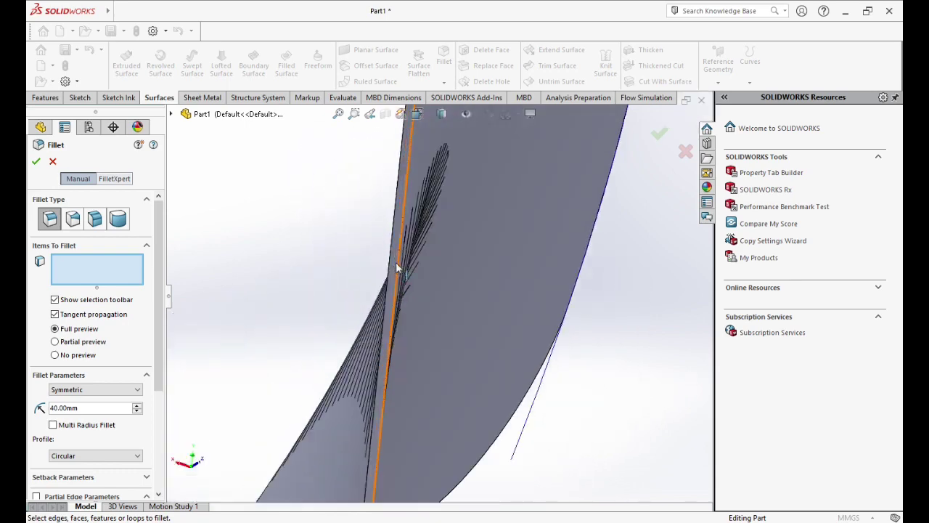
pyautogui.moveTo(351, 307); pyautogui.dragTo(380, 320, button='middle')
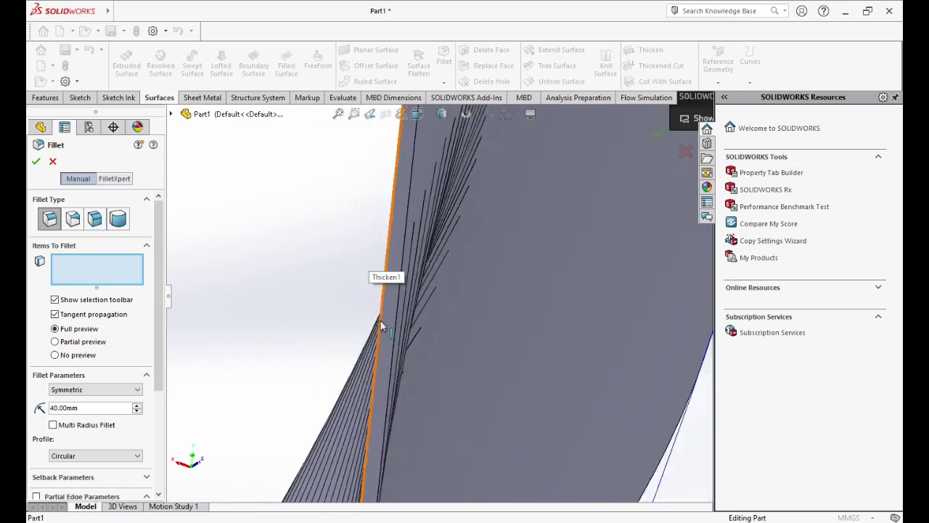
pyautogui.click(380, 322)
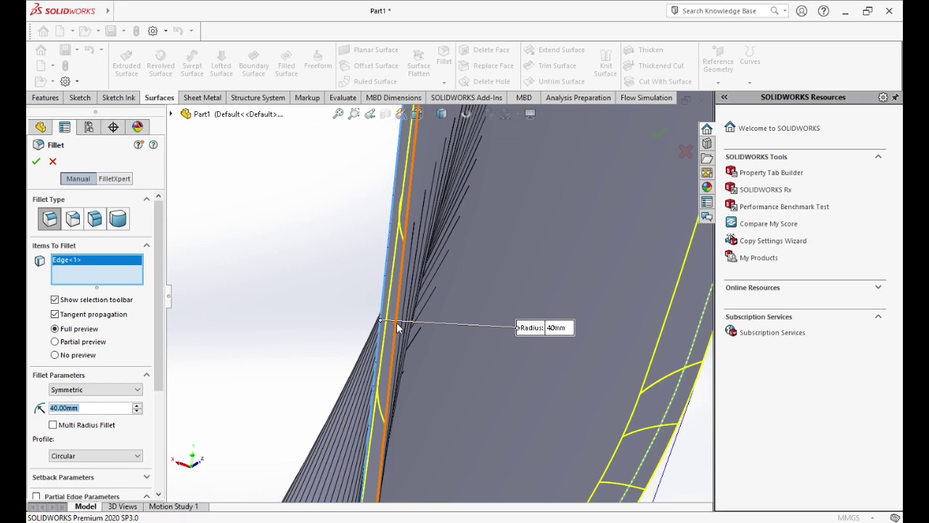
pyautogui.click(279, 276)
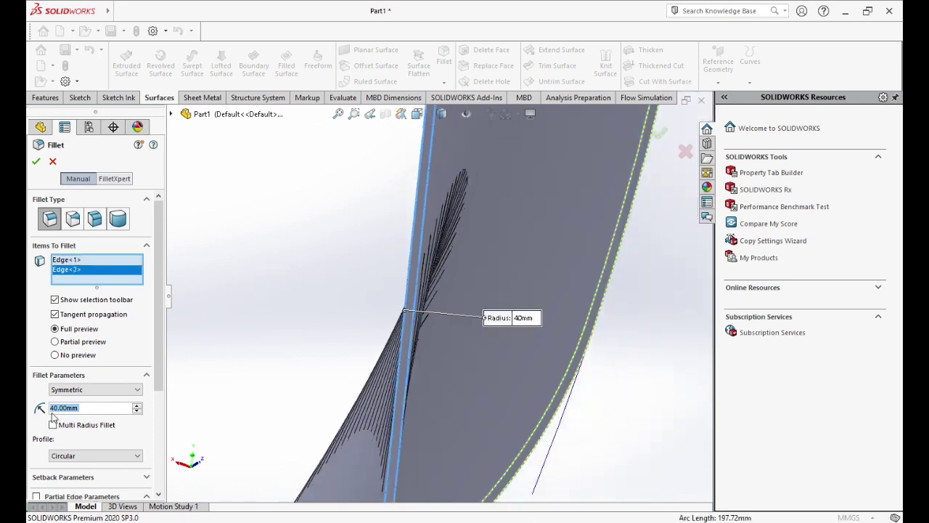
# - Enter a 1.5 mm radius for the rim fillet and switch its parameters from symmetric to asymmetric
pyautogui.write('1')
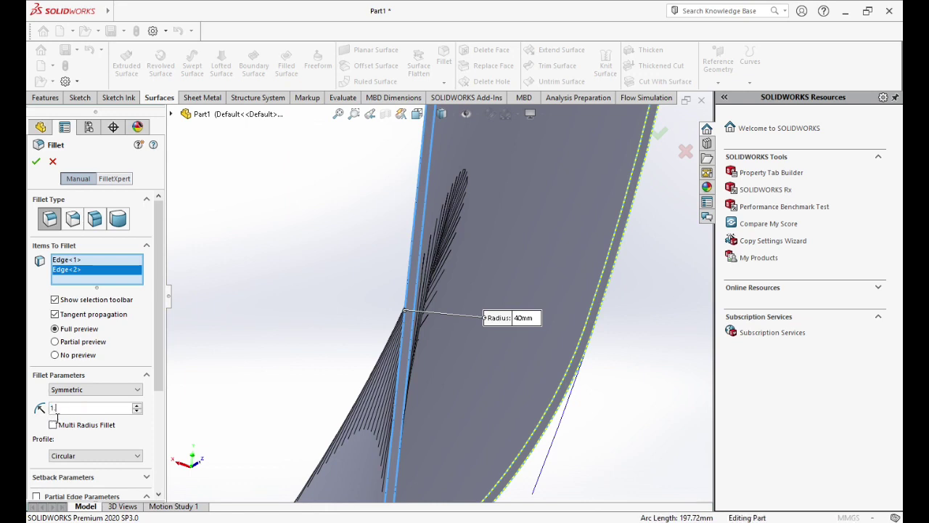
pyautogui.write('.5mm')
pyautogui.click(94, 389)
pyautogui.click(95, 406)
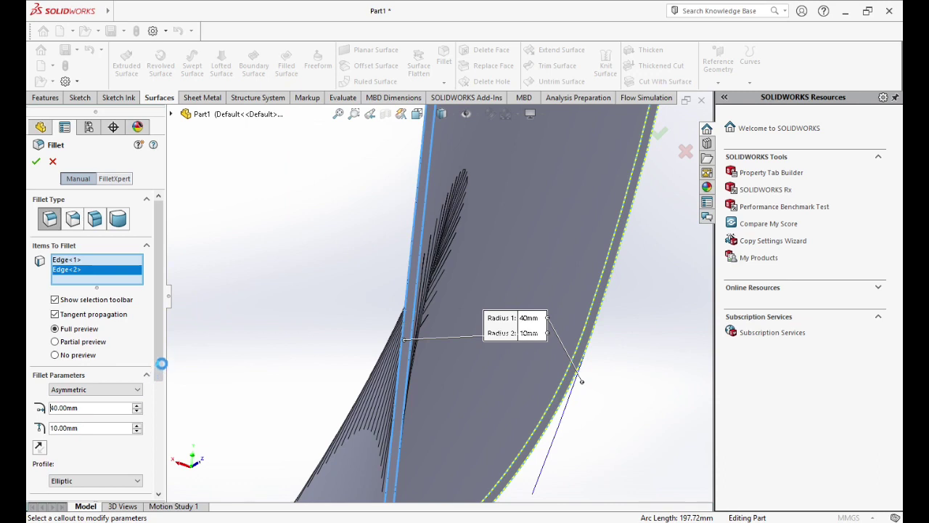
# - Set the asymmetric rim fillet's first radius to 1.5 mm and apply the fillet
pyautogui.scroll(1, 69, 412)
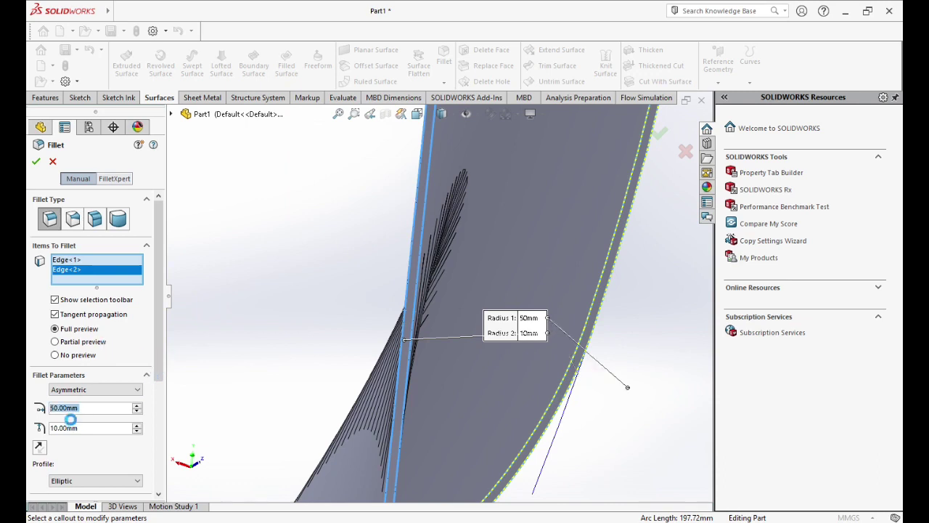
pyautogui.scroll(1, 65, 413)
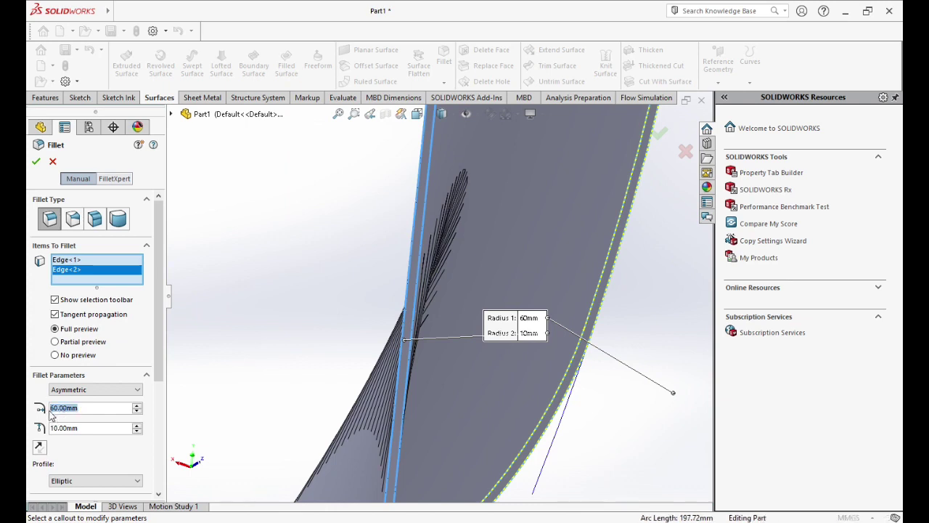
pyautogui.write('1.5,')
pyautogui.click(36, 166)
pyautogui.click(66, 412)
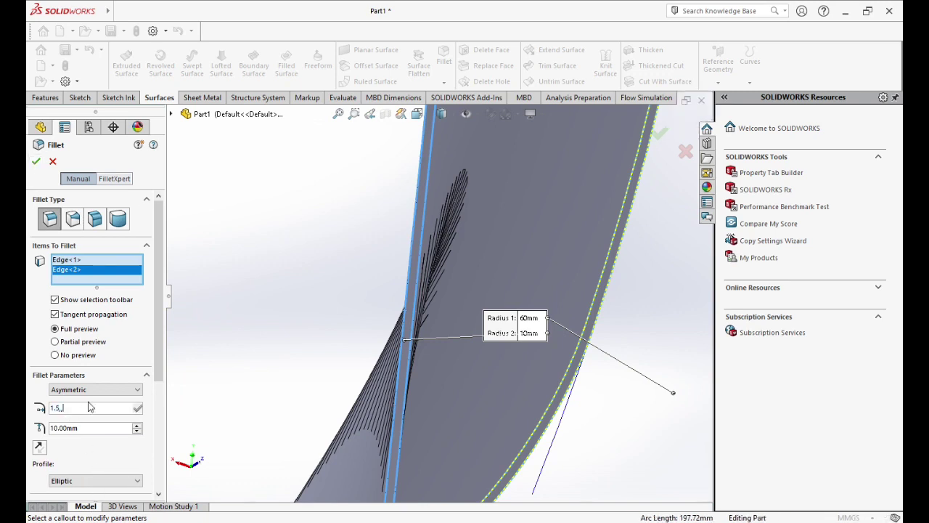
pyautogui.press('BackSpace')
pyautogui.press('BackSpace')
pyautogui.write('5')
pyautogui.write('mm')
pyautogui.press('Return')
pyautogui.click(33, 161)
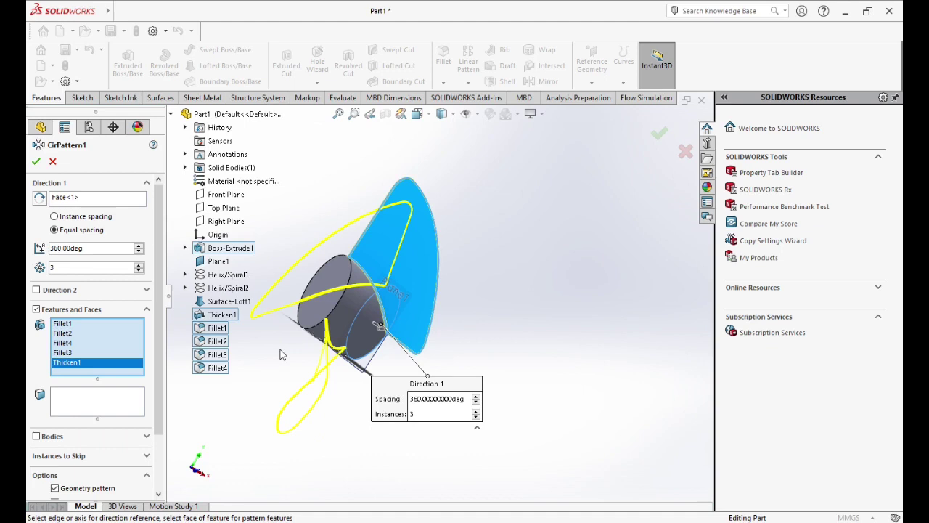
# - Apply the circular pattern of the thickened blade and its fillets around the hub, with 3 equally spaced instances over 360°
pyautogui.moveTo(281, 354); pyautogui.dragTo(391, 328, button='middle')
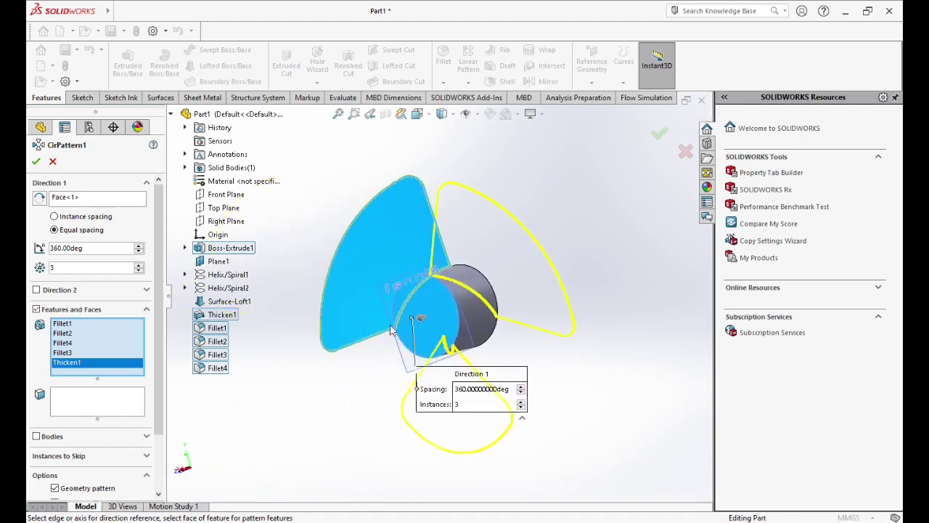
pyautogui.click(35, 161)
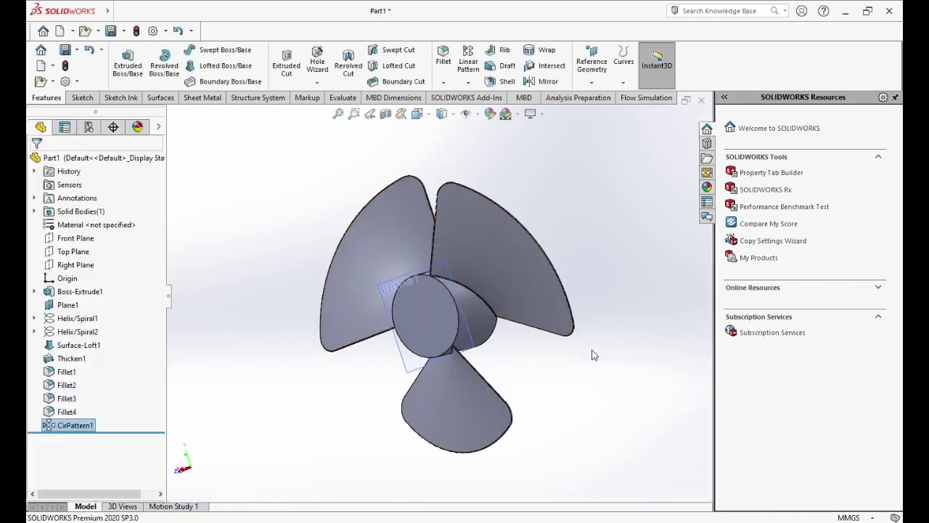
pyautogui.moveTo(595, 352); pyautogui.dragTo(487, 363, button='middle')
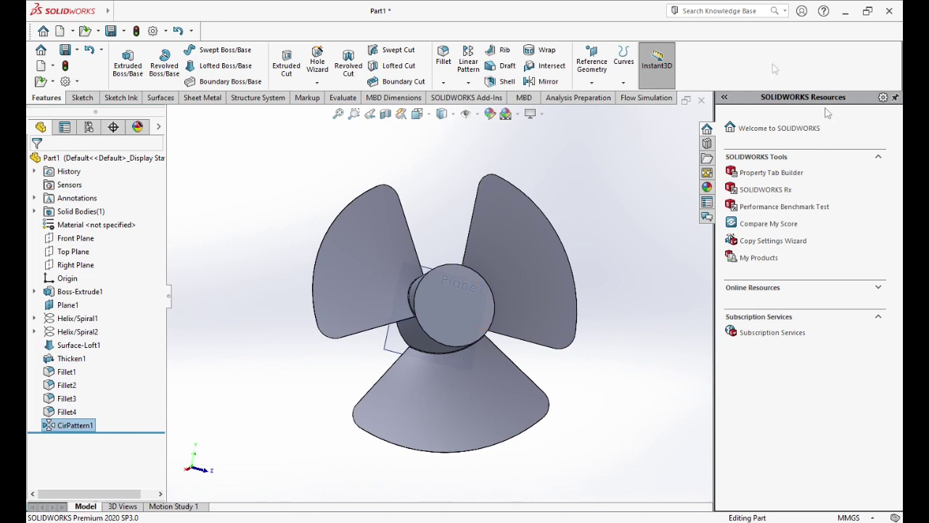
# - Start a sketch on the Front Plane and draw a horizontal line about 204 mm long from the origin outward from the hub
pyautogui.click(75, 238)
pyautogui.click(149, 228)
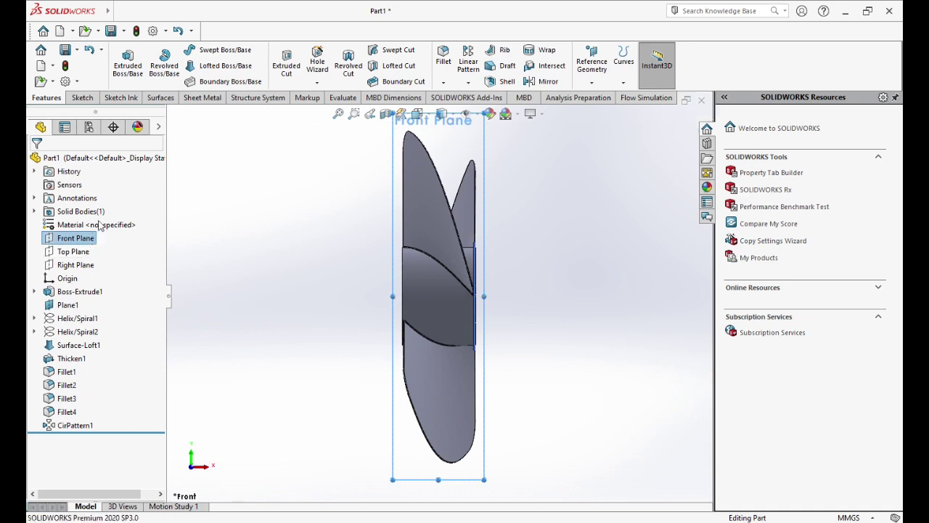
pyautogui.click(101, 227)
pyautogui.click(185, 50)
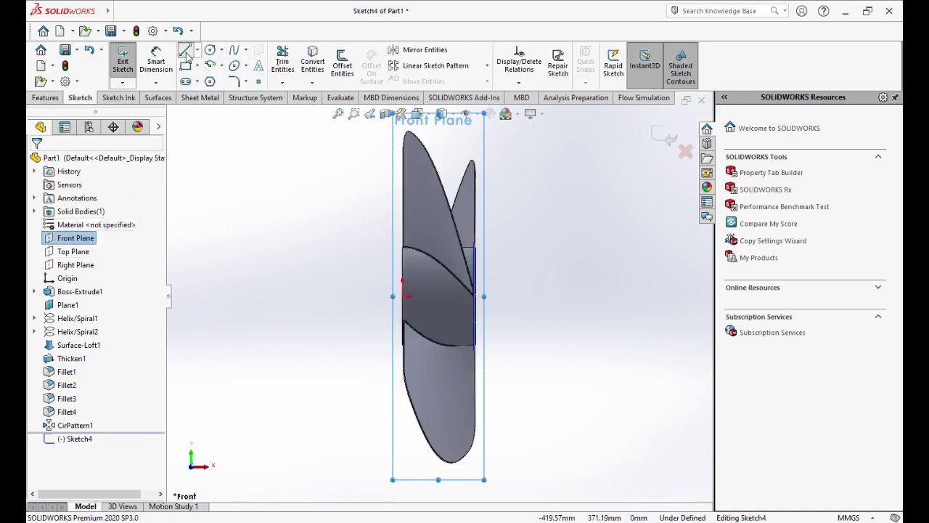
pyautogui.click(402, 296)
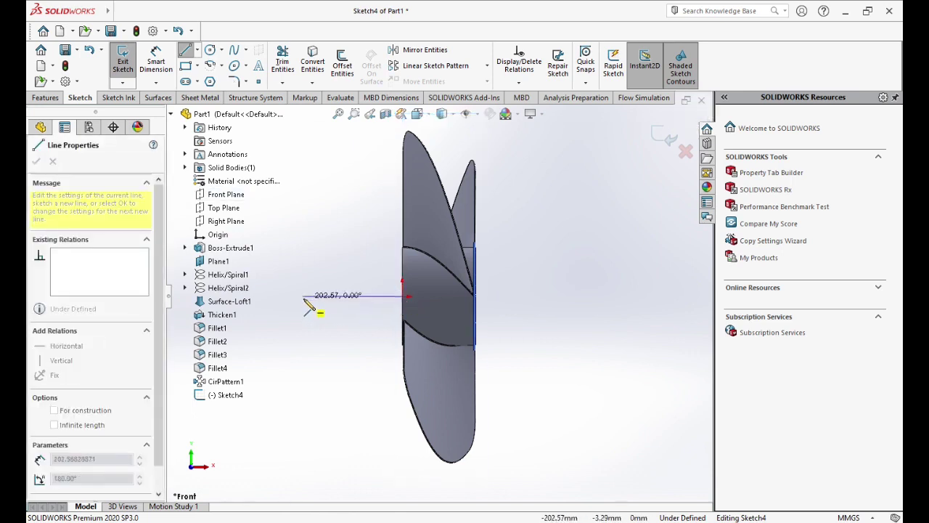
pyautogui.click(303, 296)
pyautogui.press('Escape')
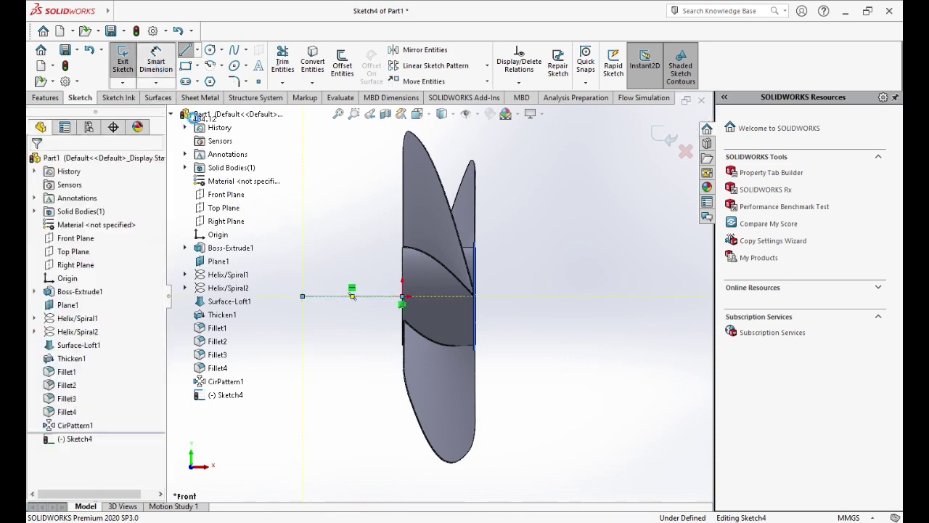
# - Dimension the horizontal line's length to 125 mm
pyautogui.moveTo(342, 322); pyautogui.dragTo(345, 301, button='right')
pyautogui.click(344, 297)
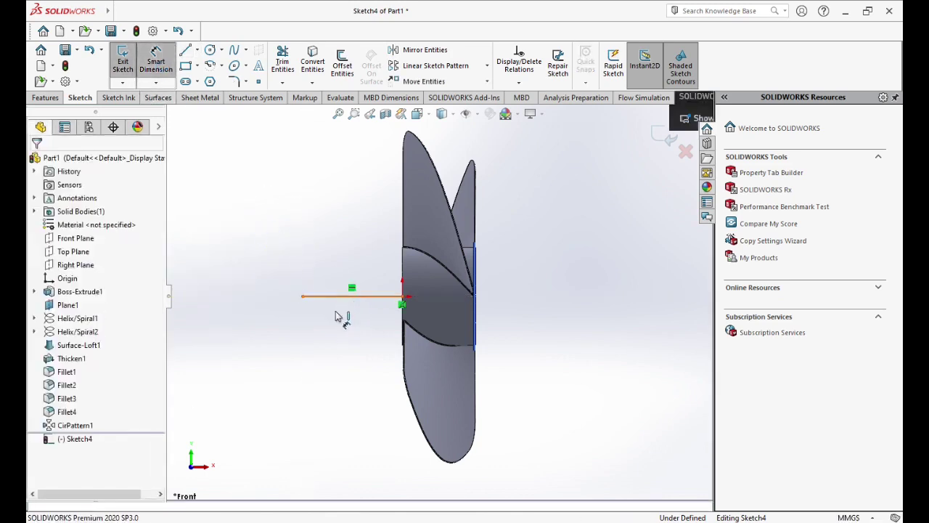
pyautogui.click(331, 353)
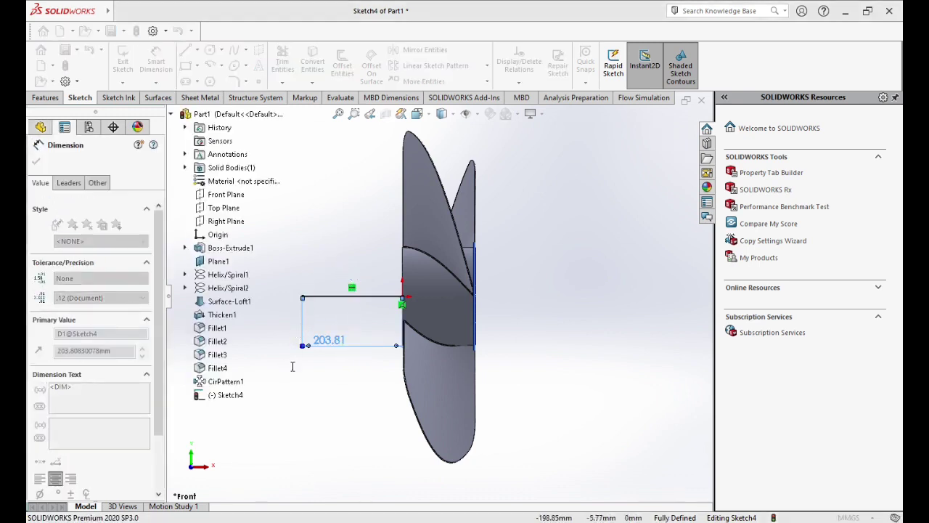
pyautogui.write('125')
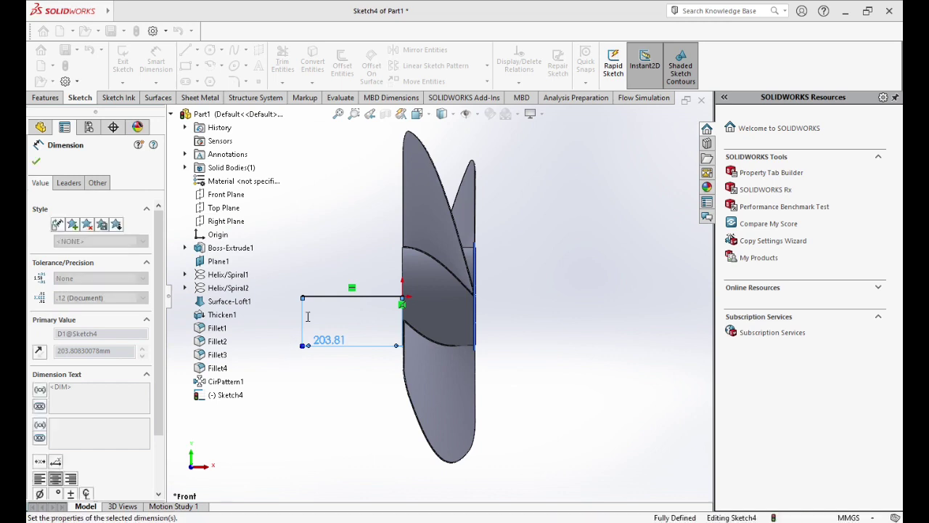
pyautogui.press('Return')
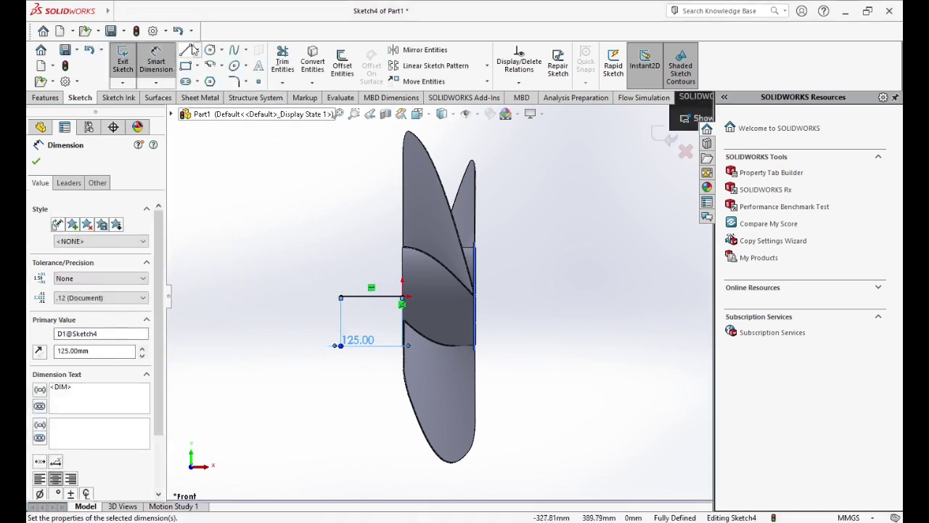
pyautogui.click(197, 53)
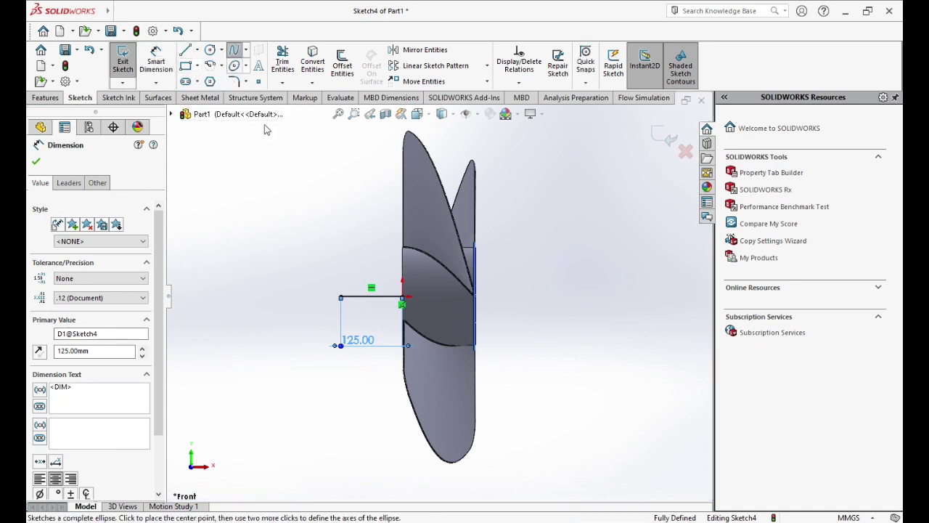
pyautogui.click(234, 50)
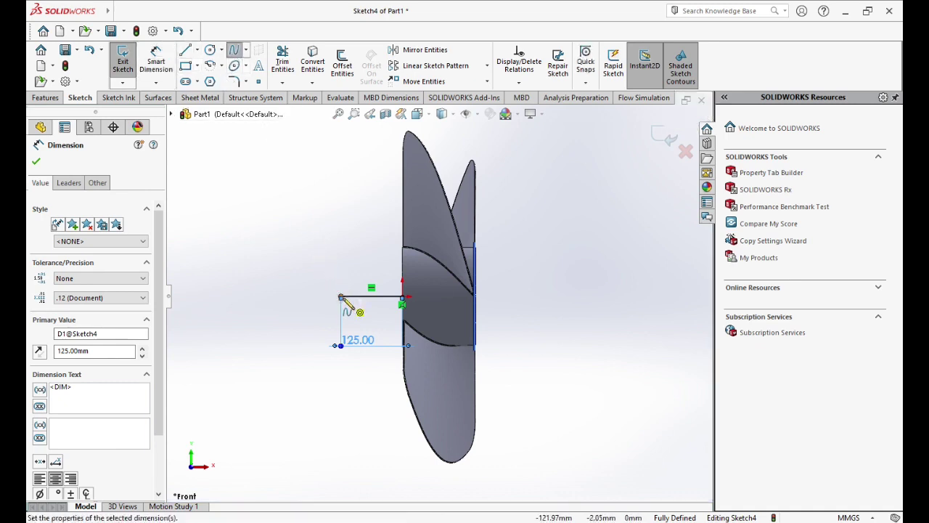
pyautogui.click(370, 280)
pyautogui.scroll(1, 408, 261)
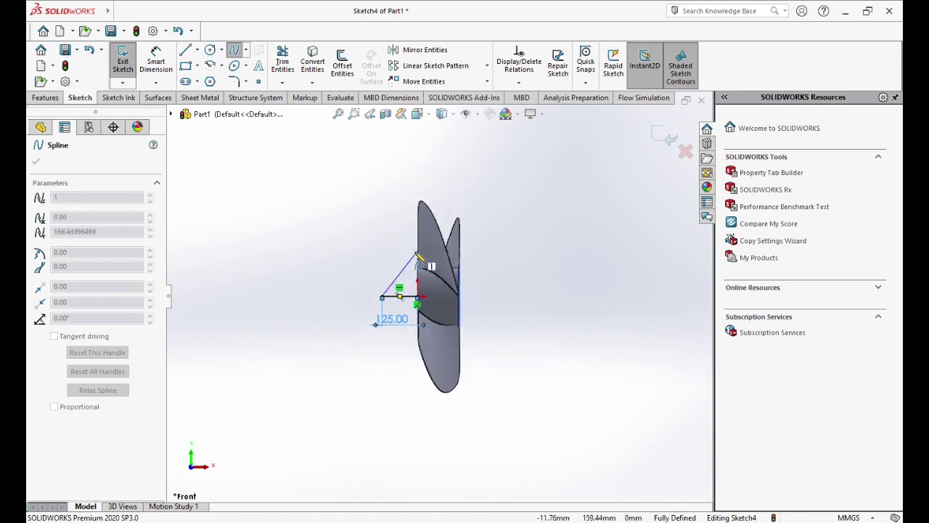
pyautogui.scroll(-6, 407, 275)
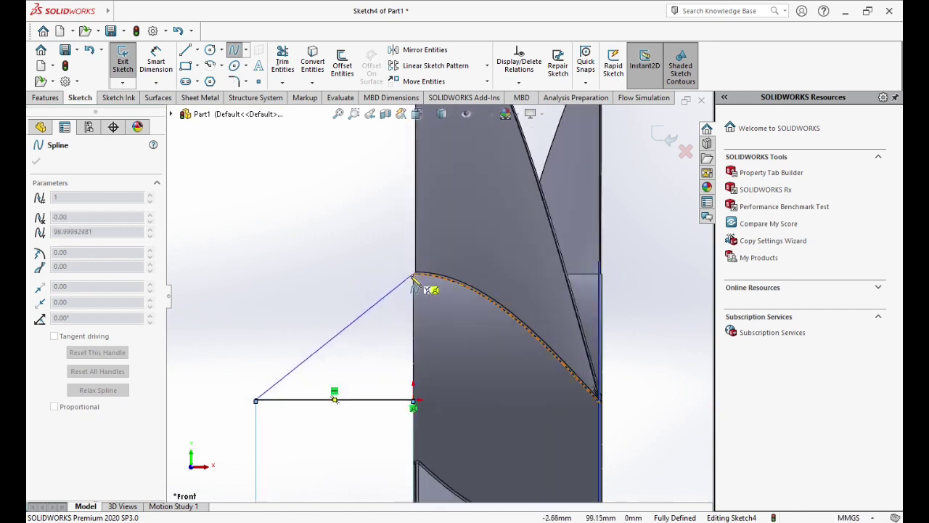
pyautogui.click(414, 275)
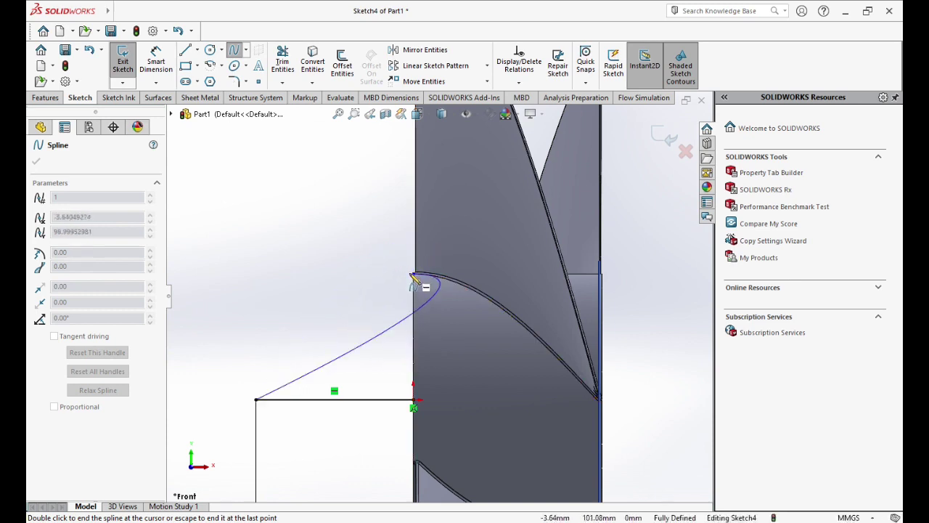
pyautogui.doubleClick(329, 235)
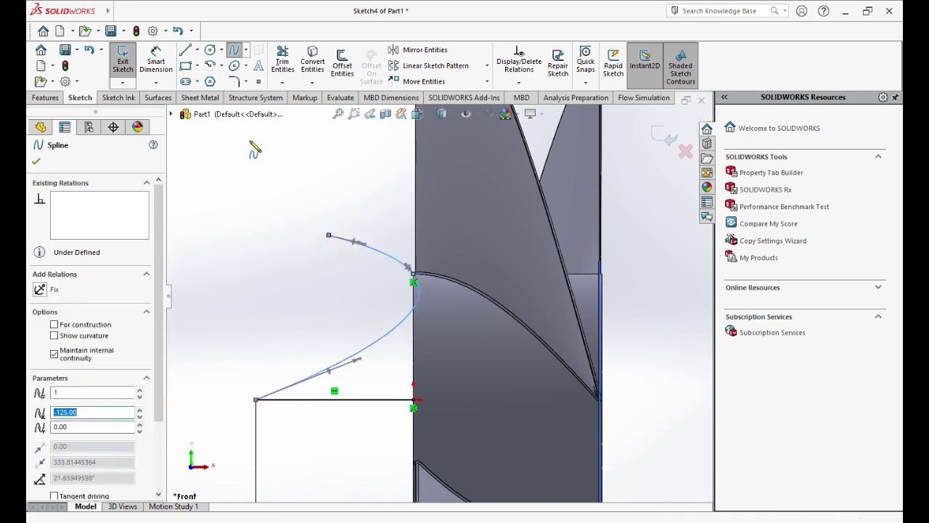
pyautogui.click(88, 53)
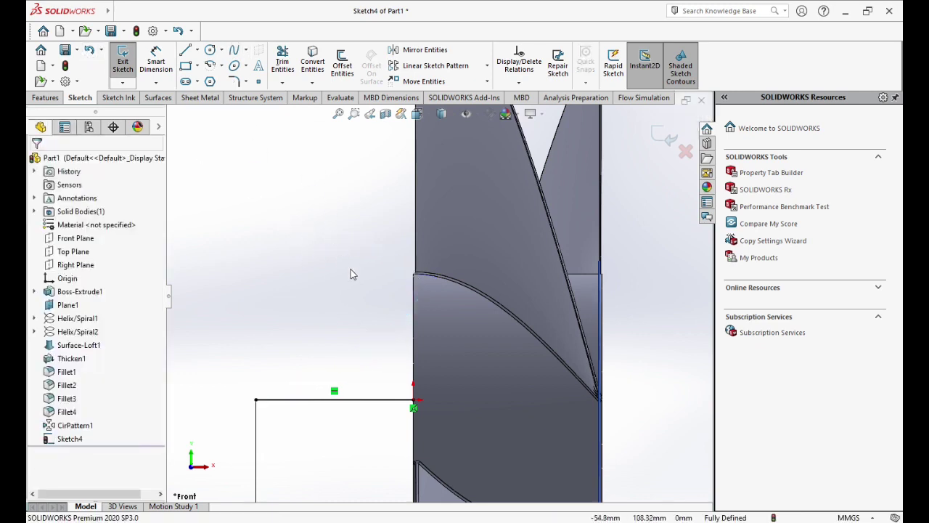
# - Sketch a two-point spline from the hub face's upper corner to the outer end of the 125 mm line
pyautogui.click(233, 52)
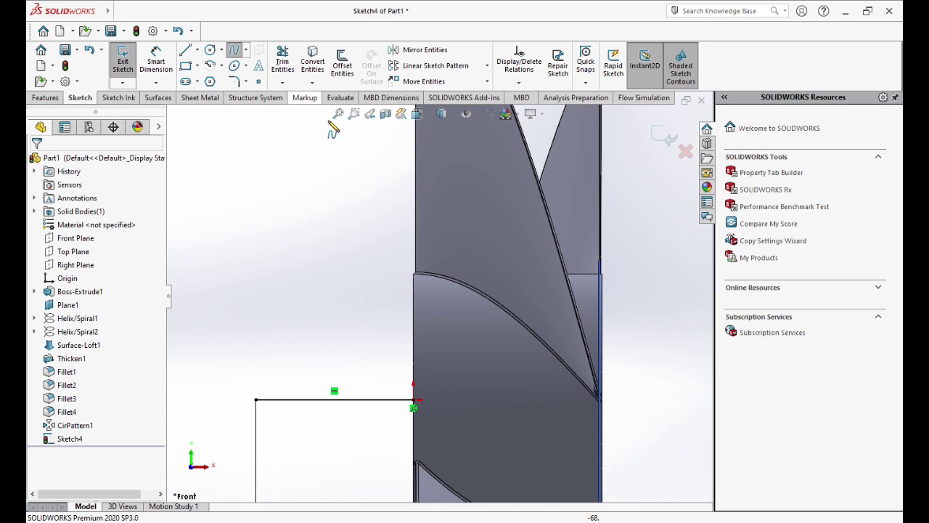
pyautogui.click(414, 275)
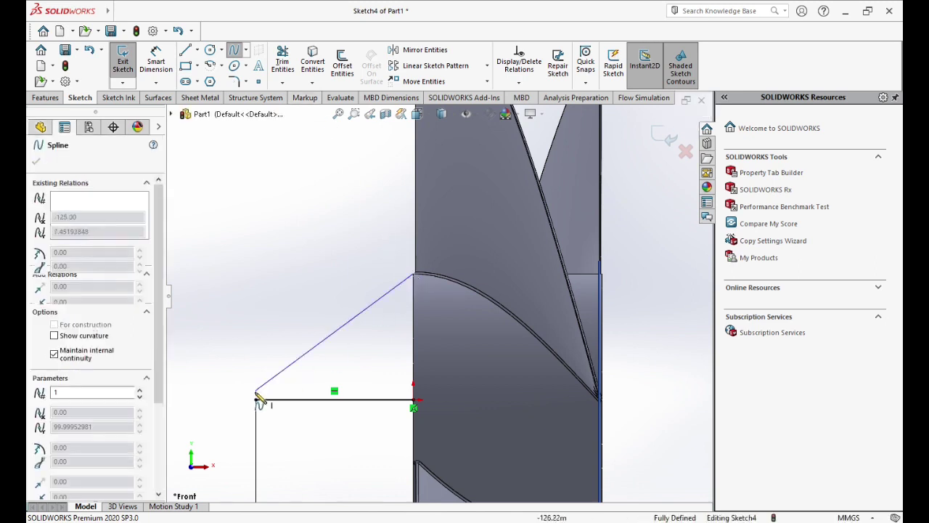
pyautogui.click(255, 399)
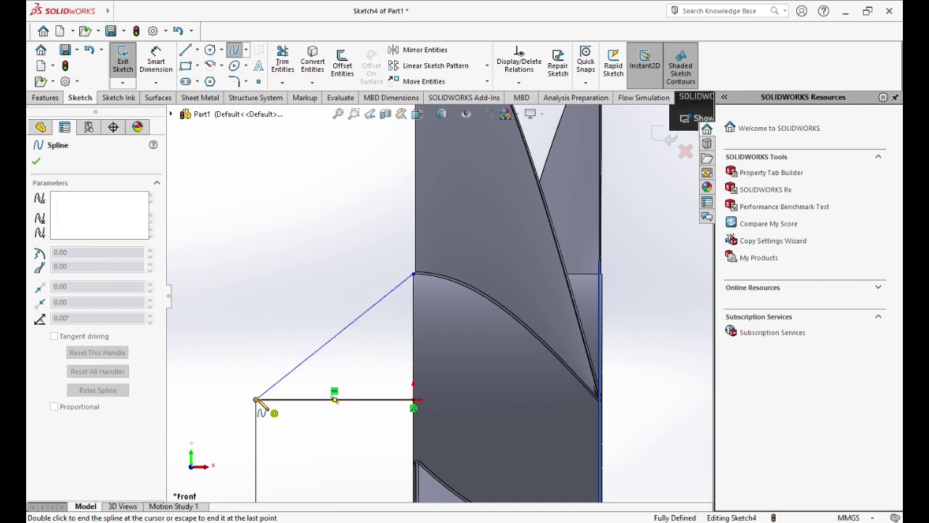
pyautogui.doubleClick(257, 400)
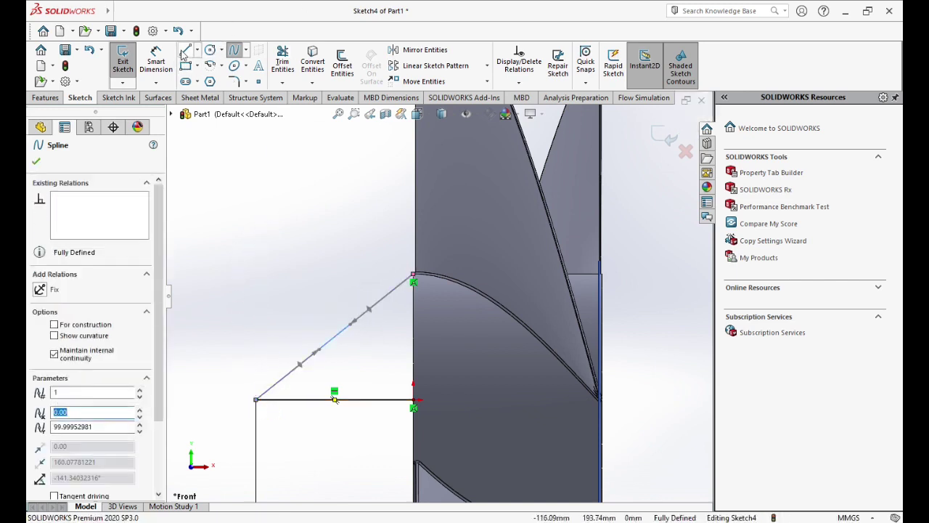
# - Close the nose profile with a vertical line from the spline's upper end down to the origin
pyautogui.press('l')
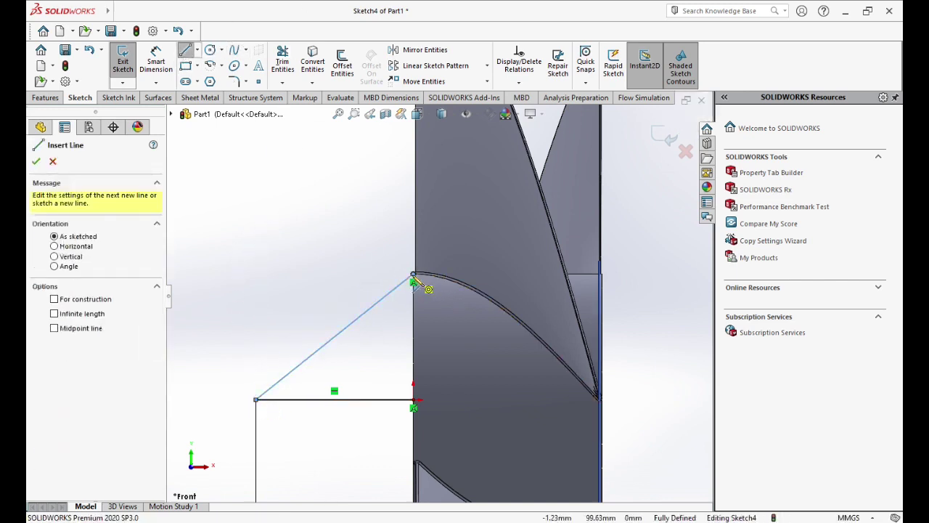
pyautogui.click(413, 278)
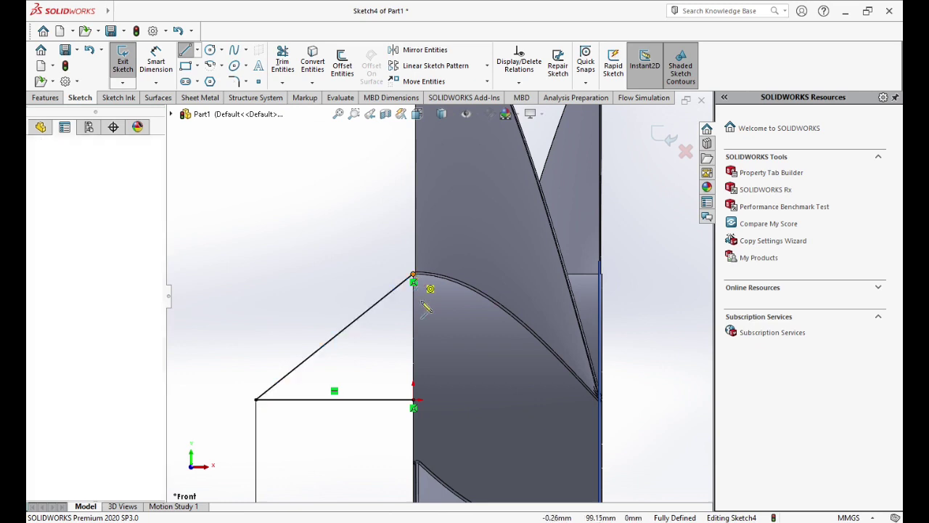
pyautogui.click(414, 400)
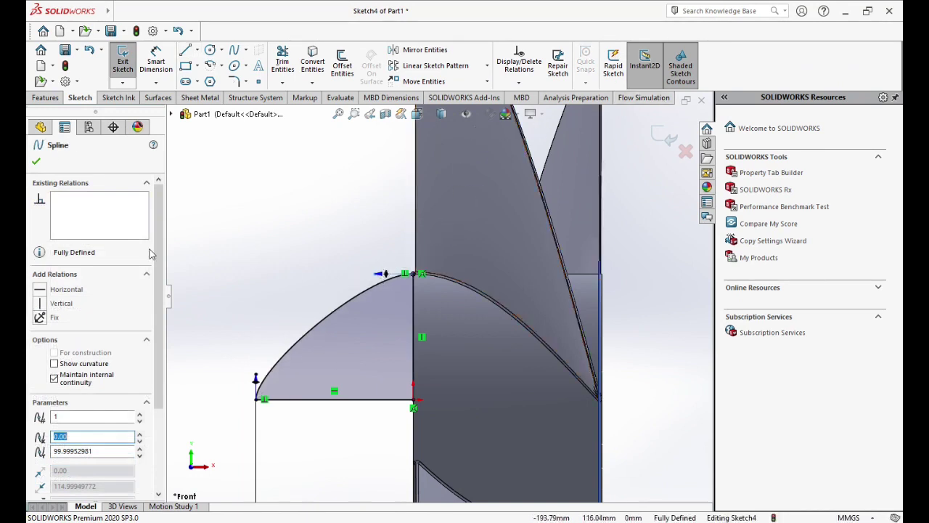
# - Revolve the closed nose profile 360 degrees about its horizontal base line, merging the result with the hub
pyautogui.click(36, 163)
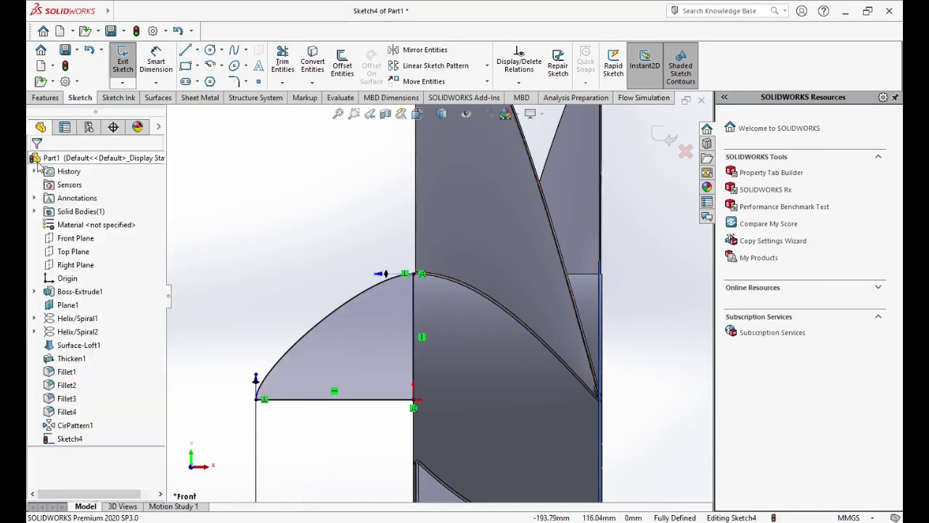
pyautogui.click(54, 100)
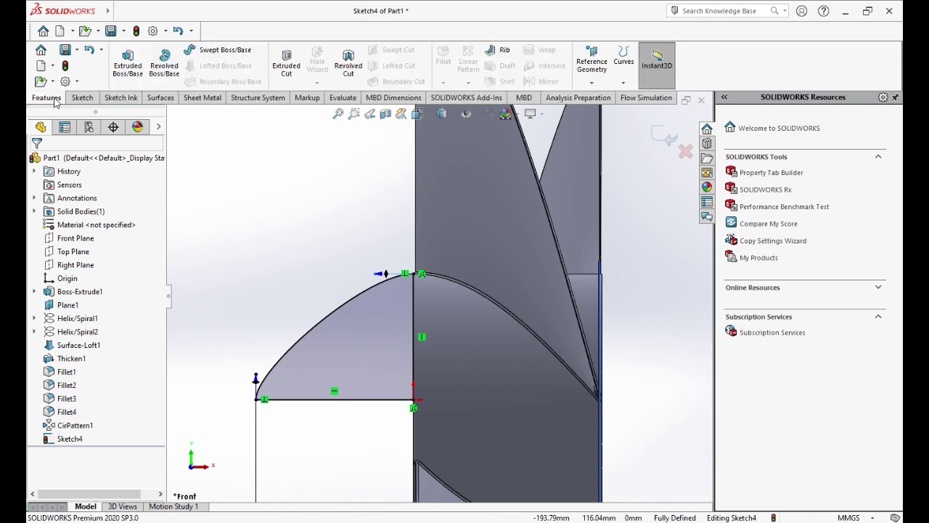
pyautogui.click(162, 67)
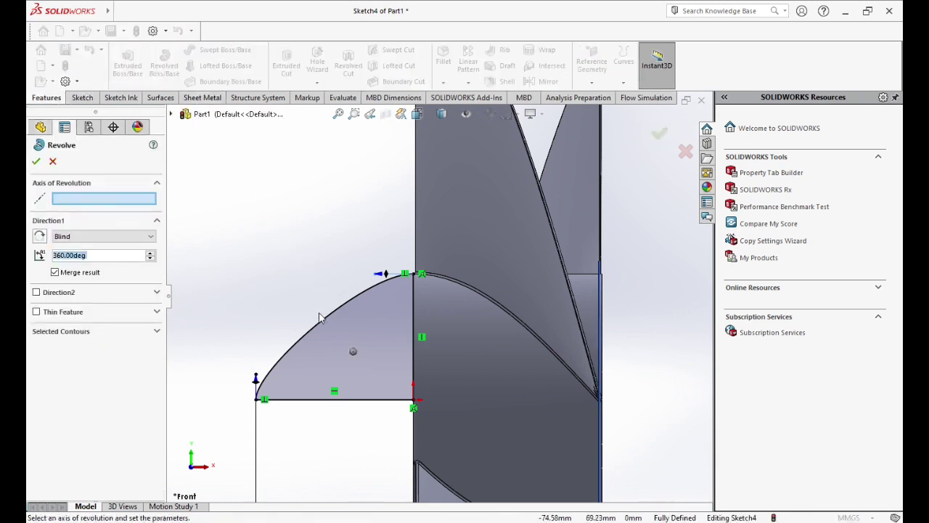
pyautogui.click(347, 398)
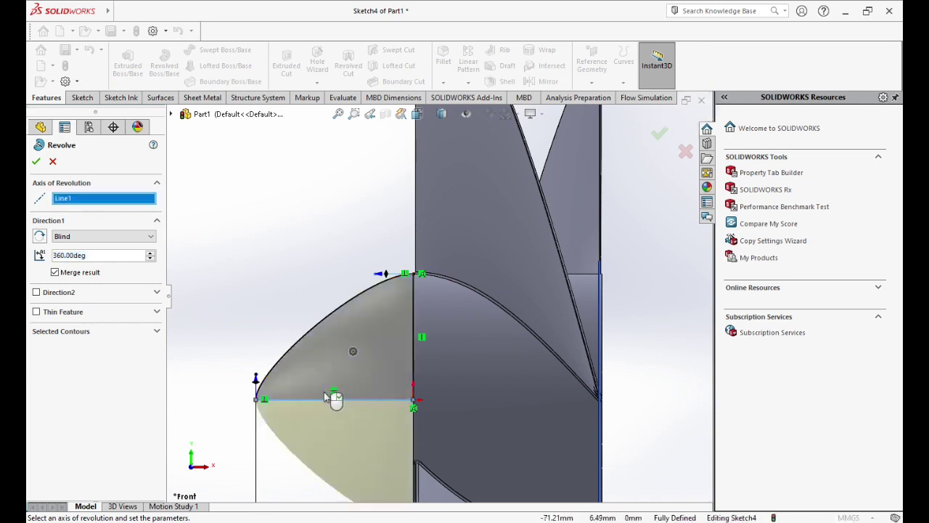
pyautogui.click(36, 161)
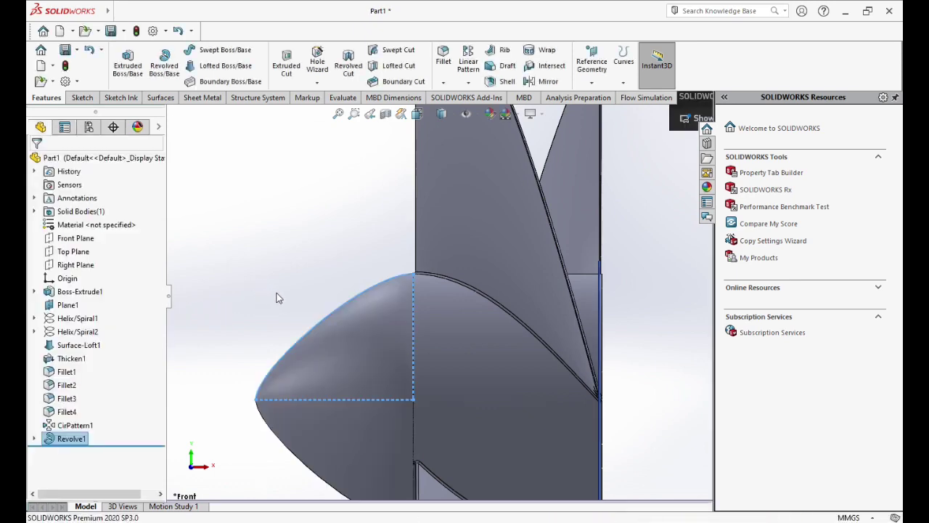
# - Start a sketch on the Front Plane and draw a horizontal line about 83 mm long outward from the hub's rear face centre
pyautogui.moveTo(271, 296)
pyautogui.mouseDown(button='middle')
pyautogui.moveTo(382, 327)
pyautogui.moveTo(276, 305)
pyautogui.mouseUp(button='middle')
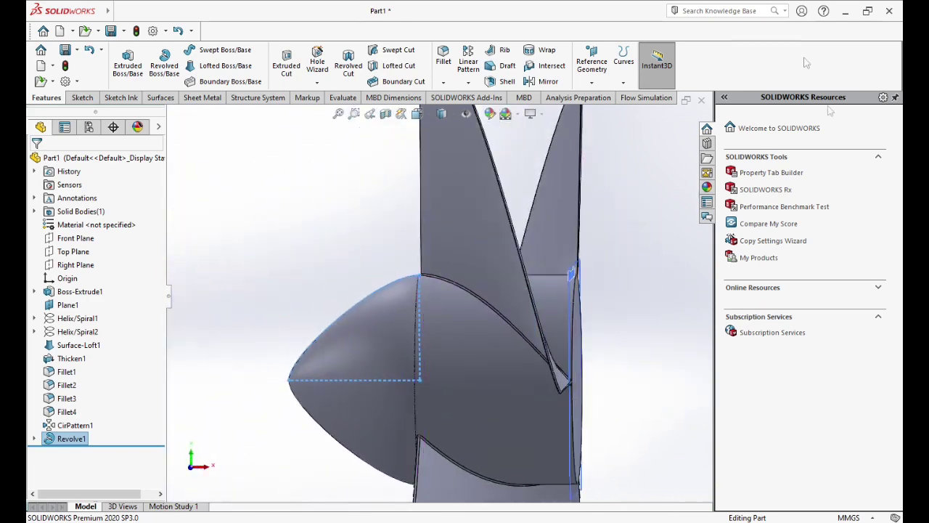
pyautogui.click(80, 241)
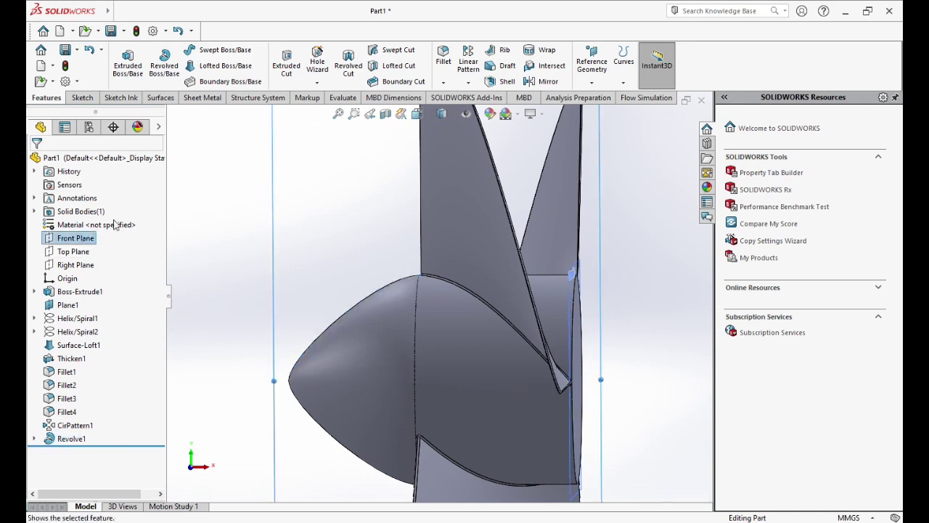
pyautogui.click(134, 225)
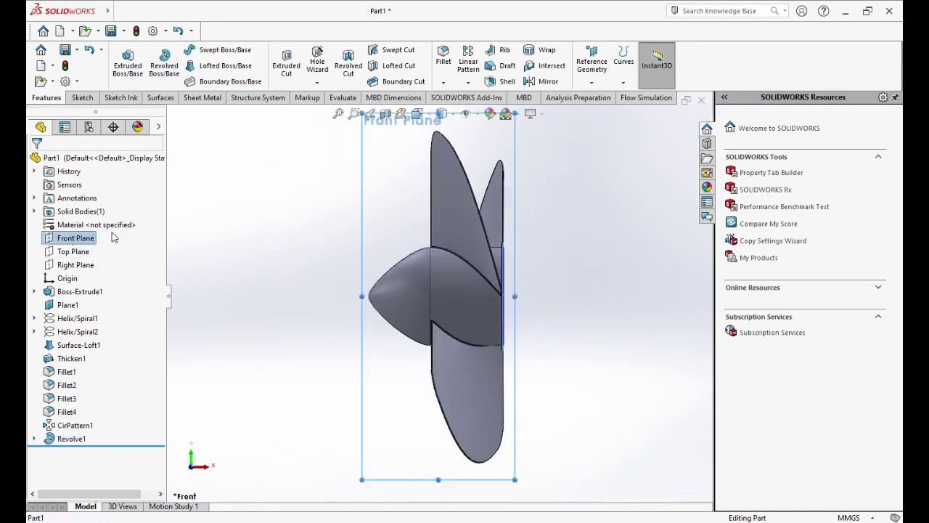
pyautogui.click(90, 225)
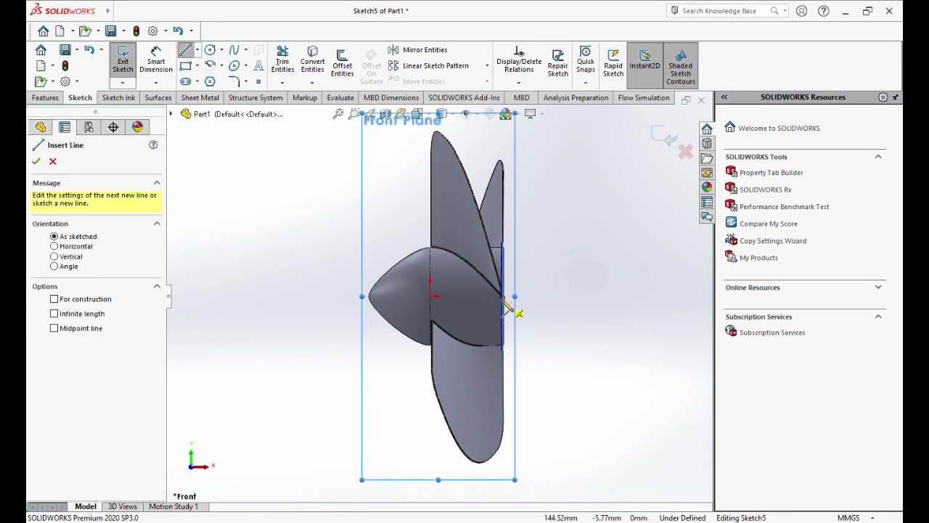
pyautogui.scroll(-5, 506, 299)
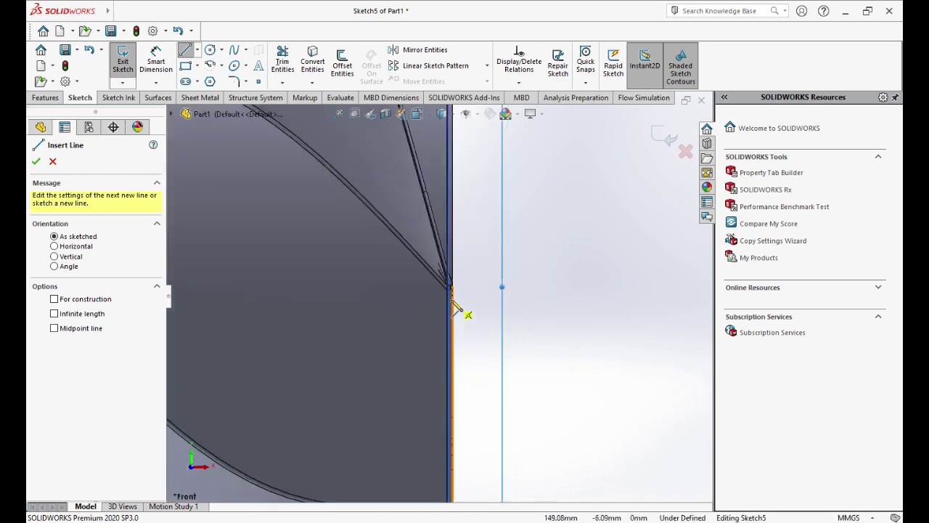
pyautogui.click(451, 289)
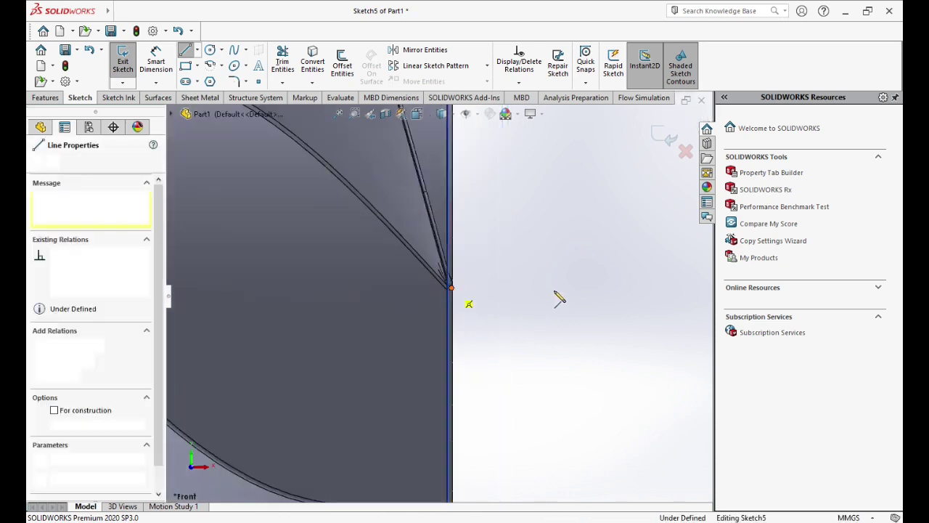
pyautogui.click(630, 289)
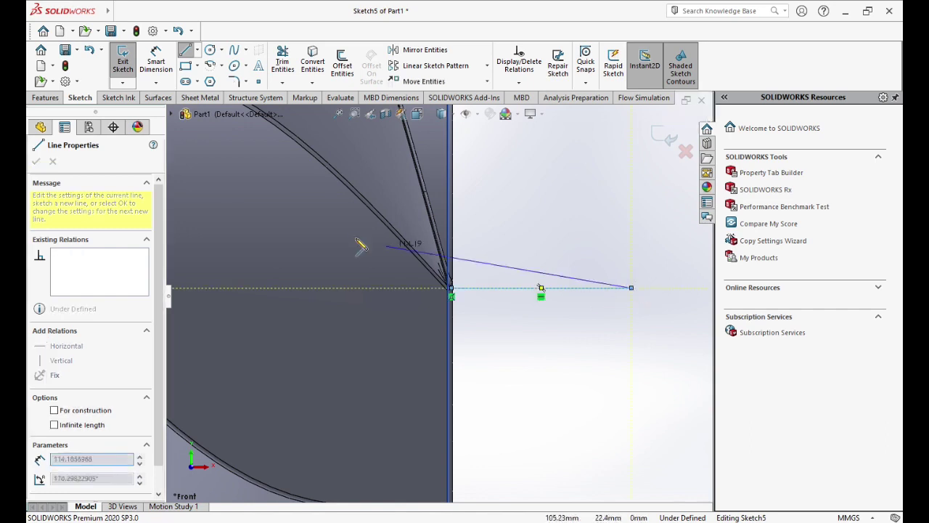
# - Dimension the rear horizontal line's length to 350 mm
pyautogui.click(157, 57)
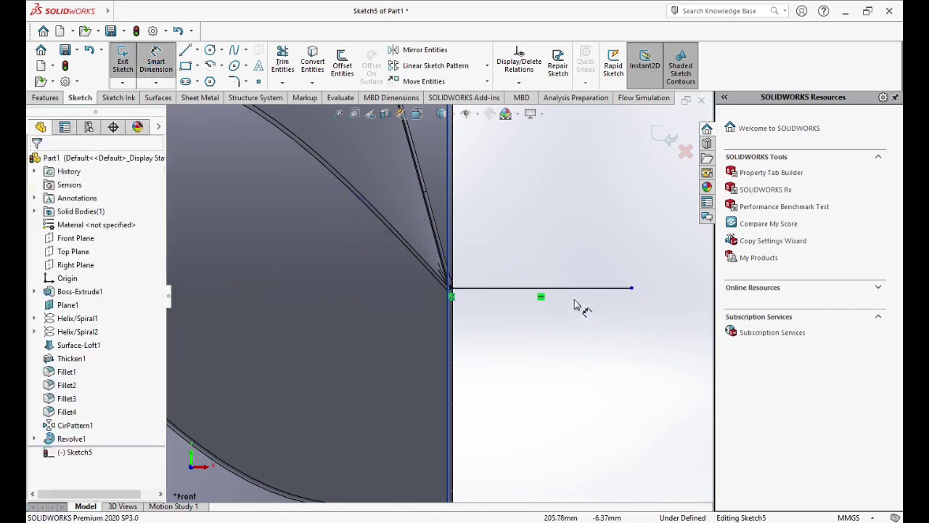
pyautogui.click(594, 358)
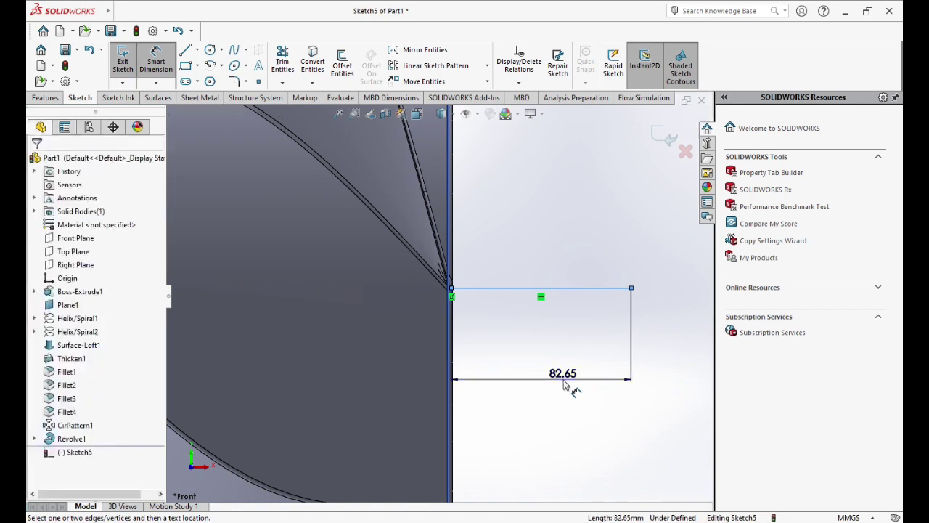
pyautogui.click(564, 374)
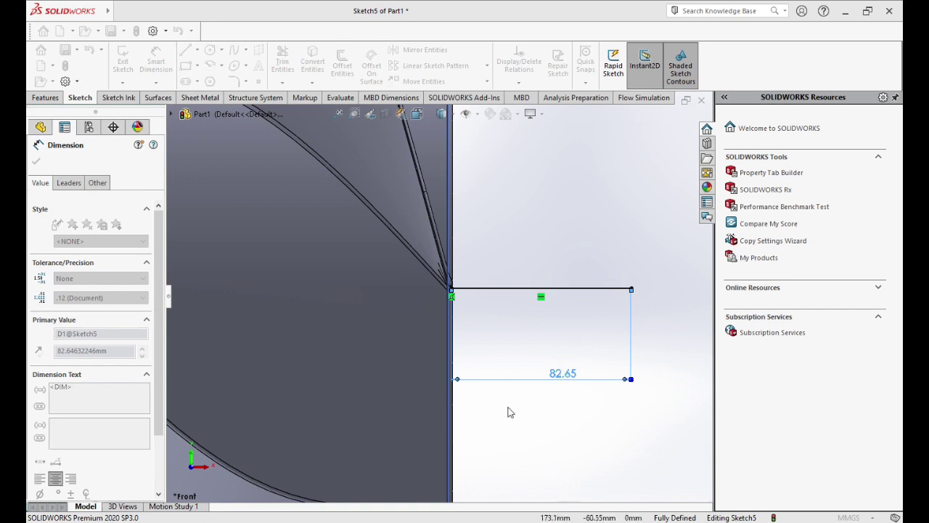
pyautogui.write('350')
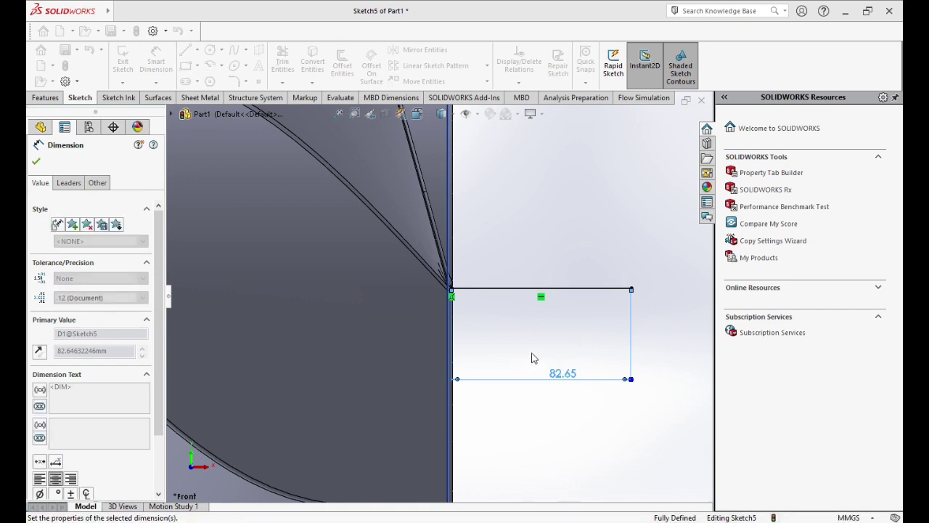
pyautogui.press('Return')
pyautogui.press('f')
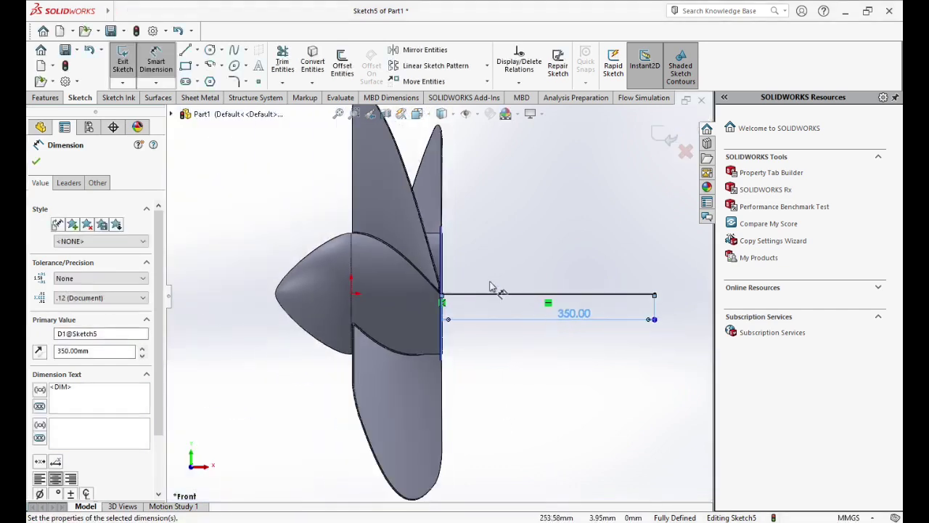
# - Sketch a two-point spline from the upper corner of the hub's rear face to the outer end of the 350 mm line
pyautogui.click(235, 52)
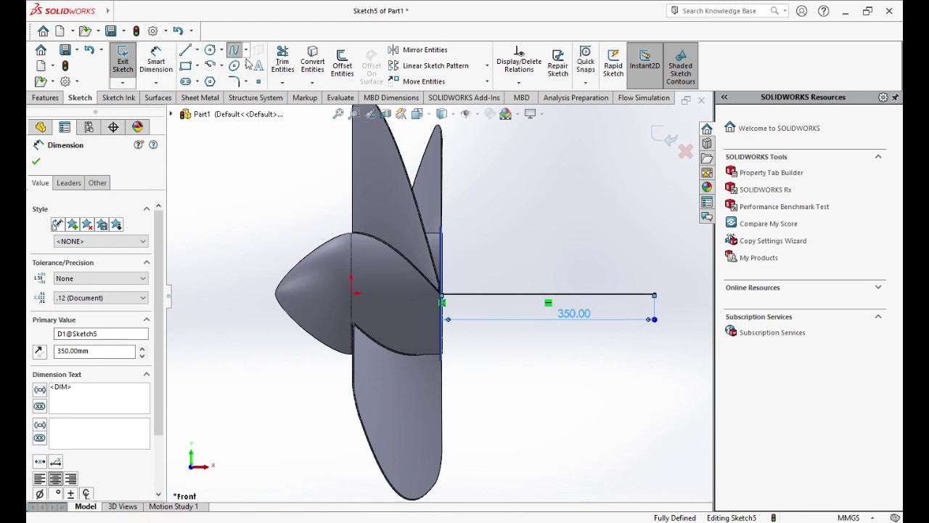
pyautogui.click(441, 233)
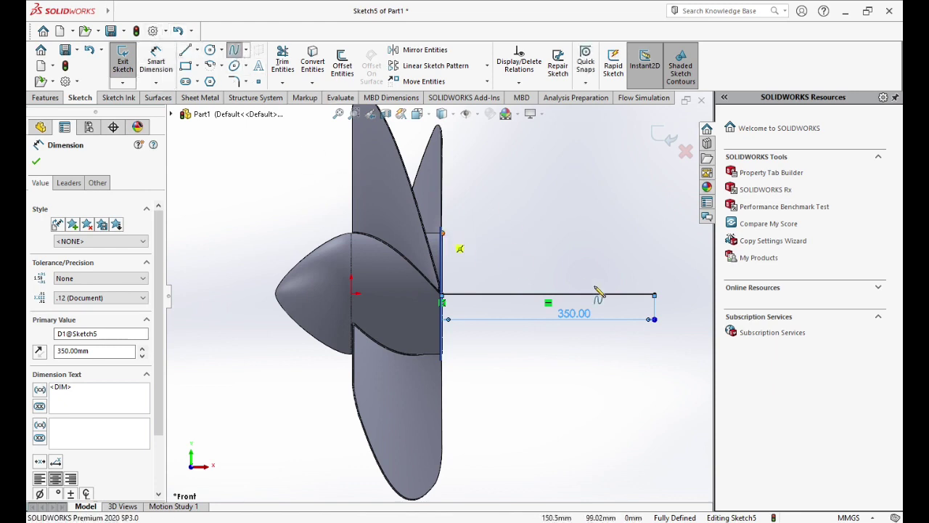
pyautogui.click(654, 295)
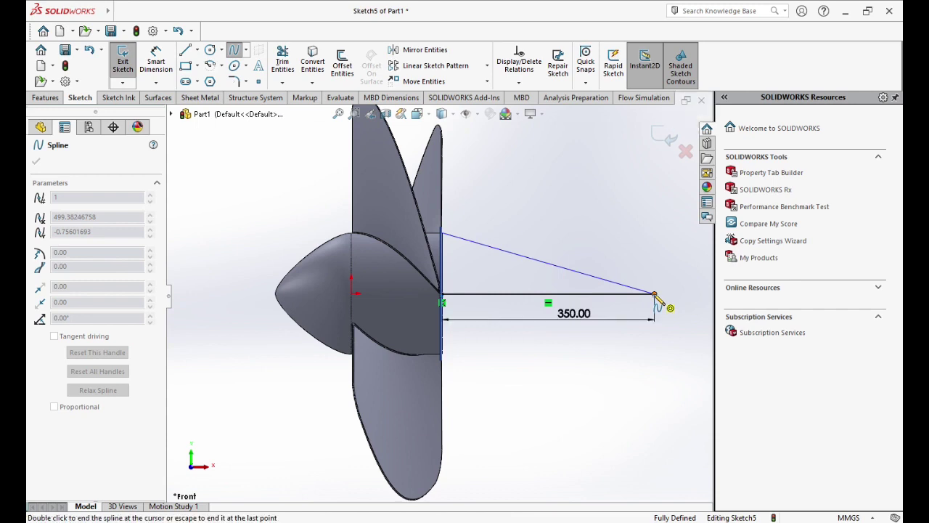
pyautogui.press('Escape')
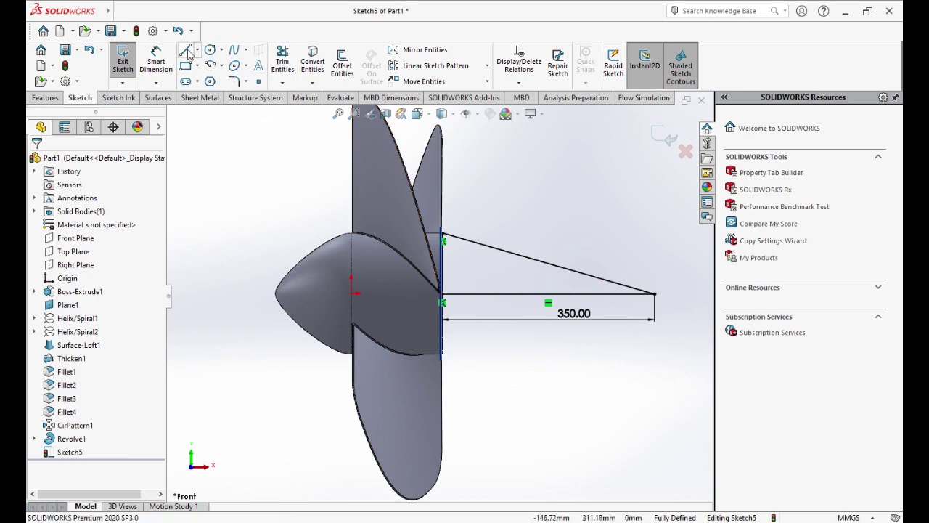
# - Close the tail profile with a straight line from the spline's upper end down to the inner end of the 350 mm line
pyautogui.click(444, 235)
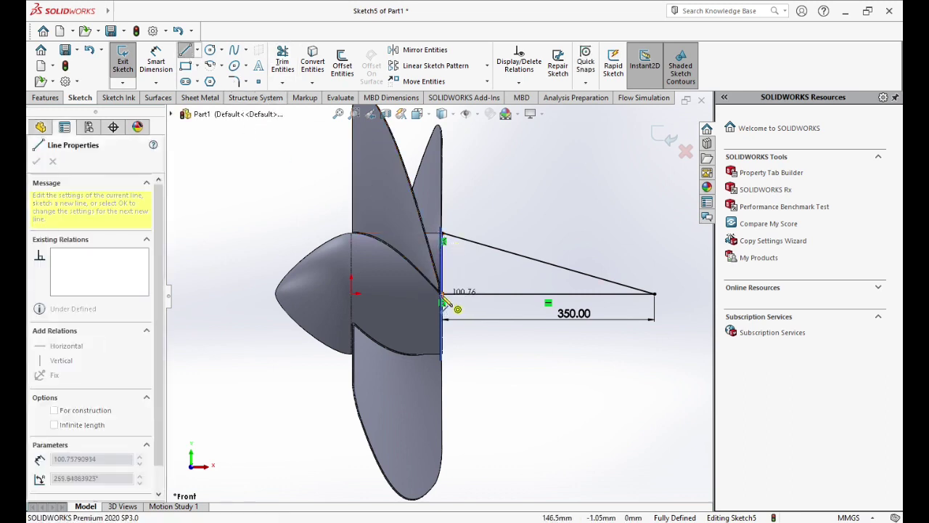
pyautogui.click(442, 294)
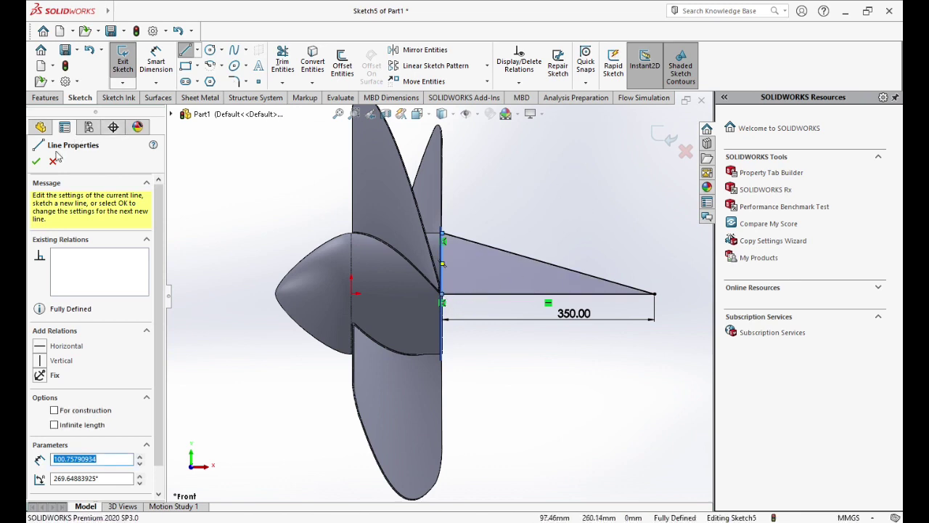
pyautogui.click(37, 162)
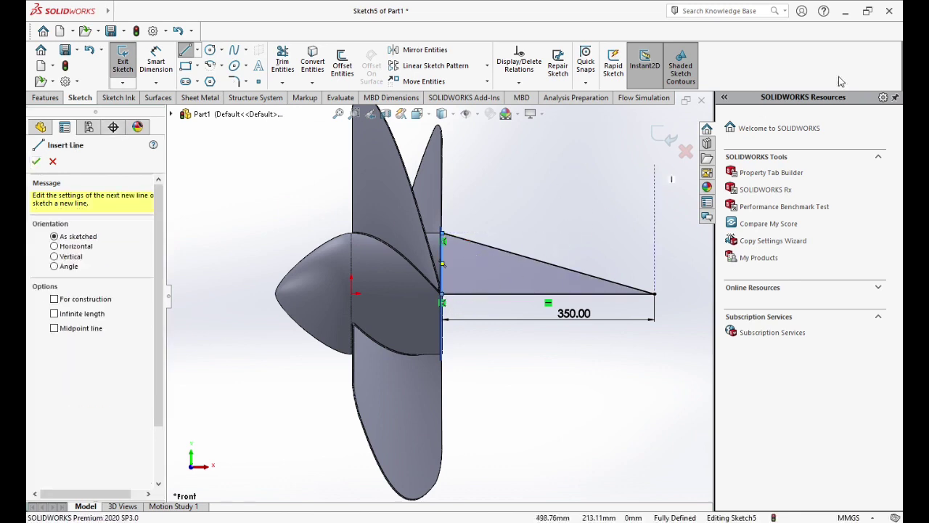
pyautogui.press('Escape')
# - Bow the tail spline outward with its two end handles, making it leave the hub nearly horizontally
pyautogui.click(543, 256)
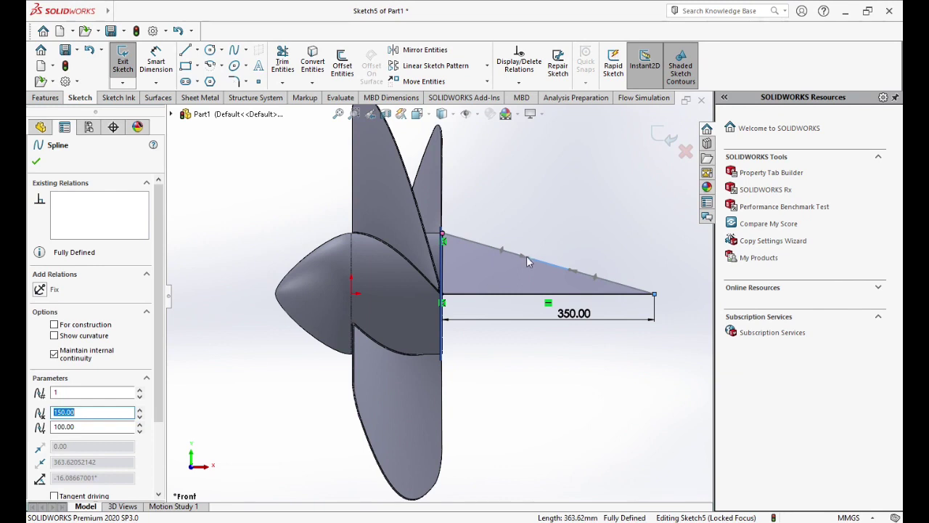
pyautogui.moveTo(528, 251); pyautogui.dragTo(512, 239)
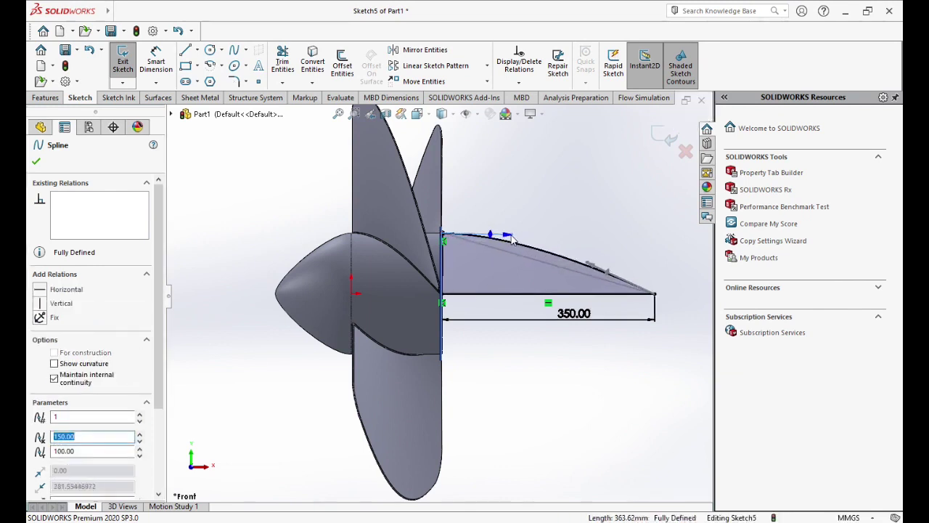
pyautogui.click(592, 265)
pyautogui.moveTo(597, 265); pyautogui.dragTo(599, 266)
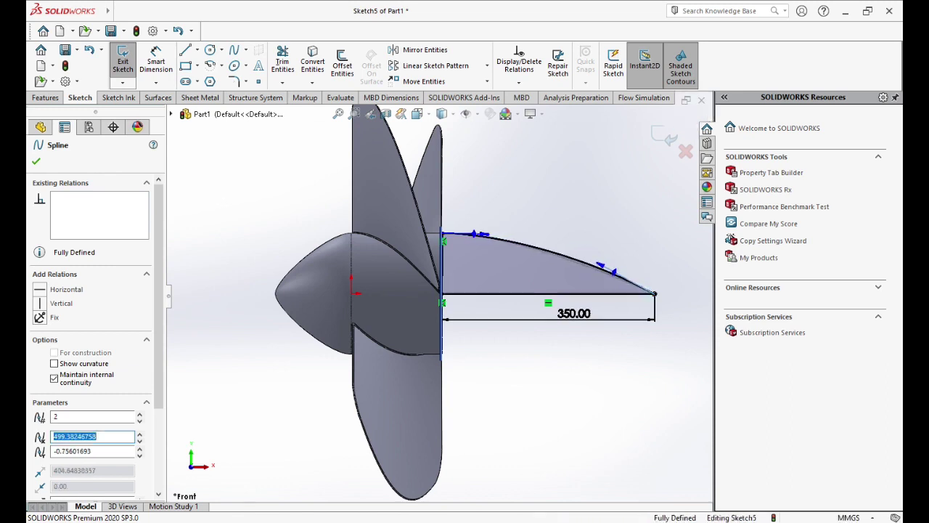
pyautogui.press('Escape')
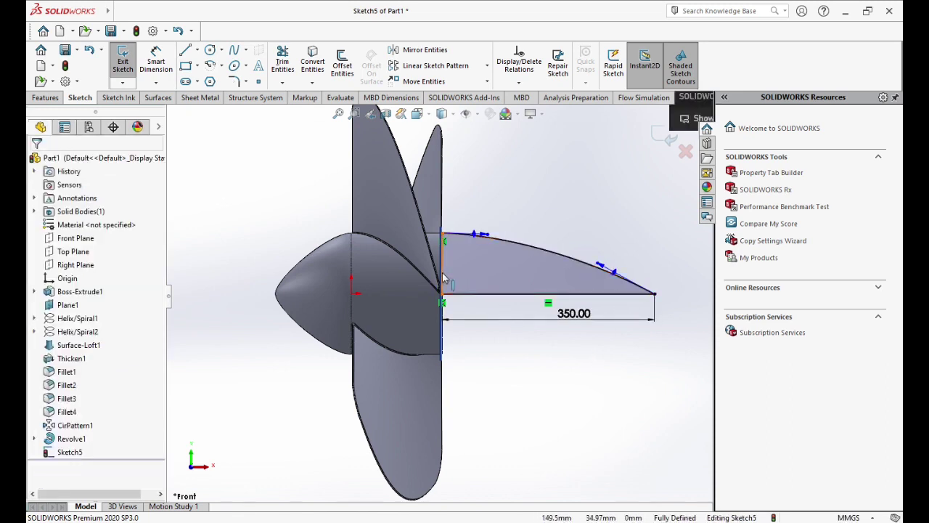
pyautogui.click(444, 278)
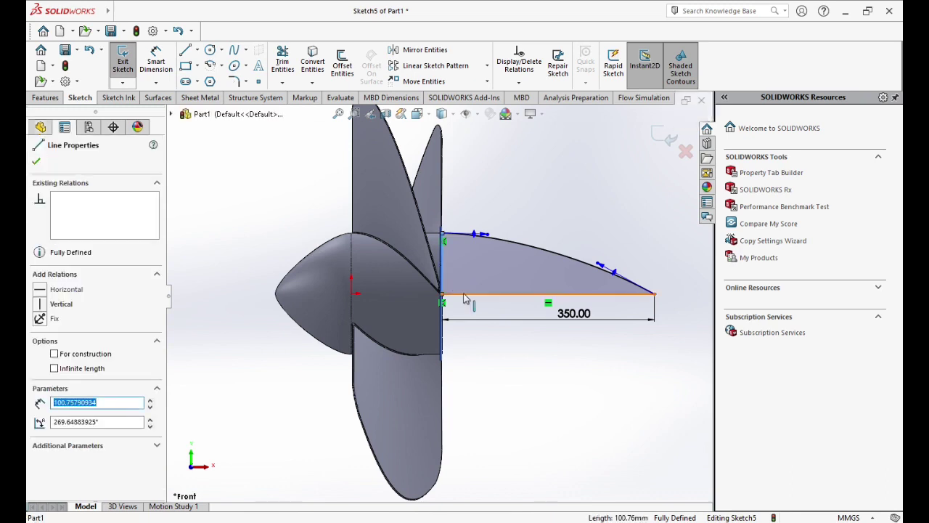
pyautogui.keyDown('ctrl'); pyautogui.click(465, 296); pyautogui.keyUp('ctrl')
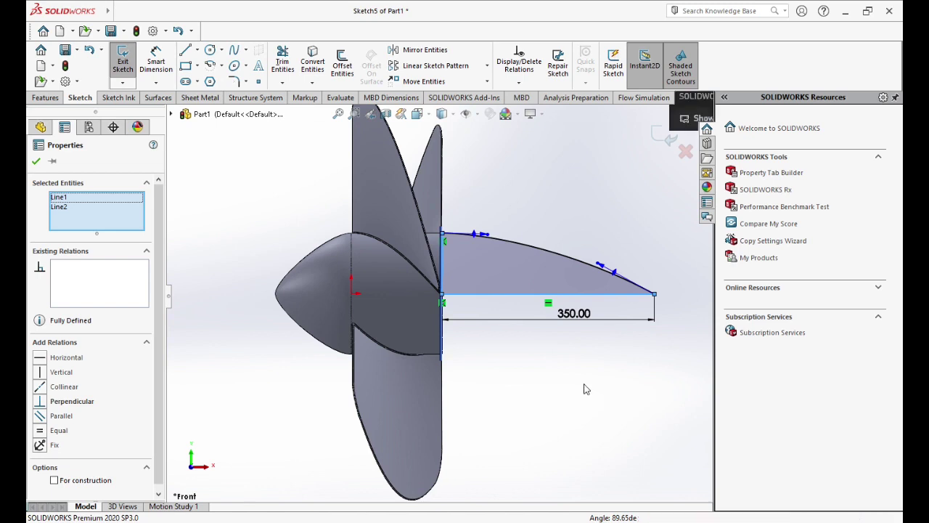
pyautogui.click(581, 393)
# - Add a perpendicular relation between the tail spline and the closing line at the hub's rear face
pyautogui.click(511, 242)
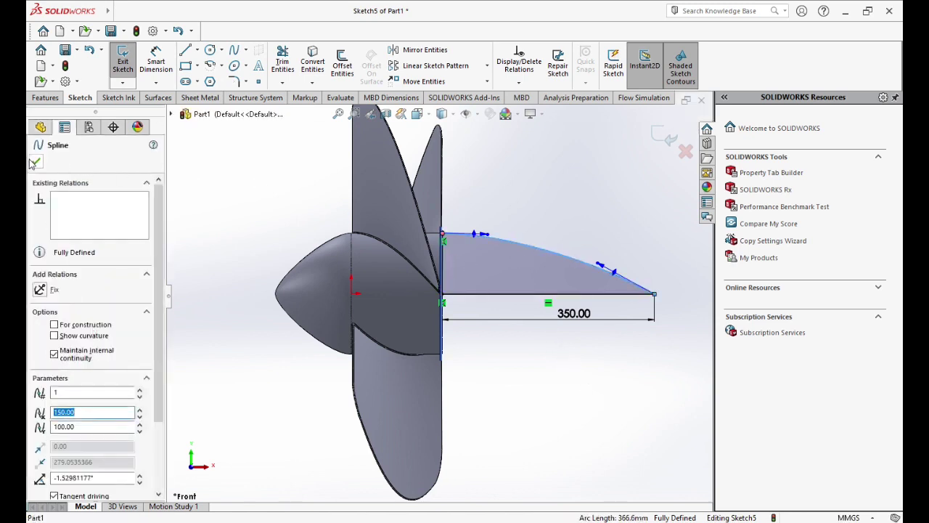
pyautogui.keyDown('ctrl'); pyautogui.click(443, 268); pyautogui.keyUp('ctrl')
pyautogui.click(39, 358)
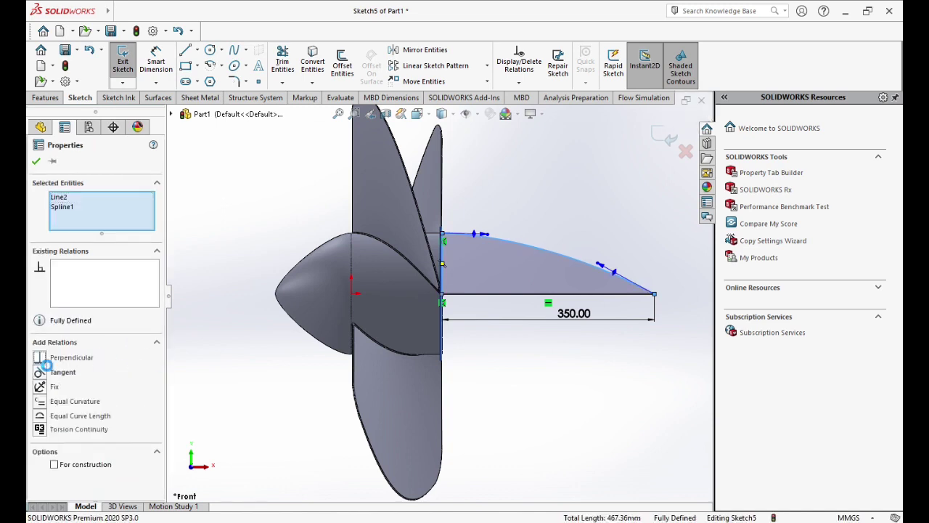
pyautogui.click(602, 397)
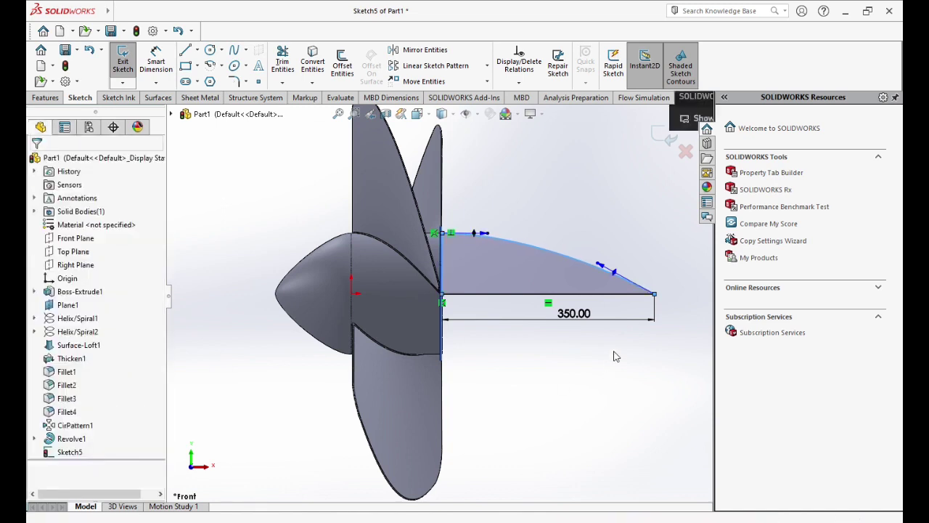
# - Add a perpendicular relation between the 350 mm line and the tail spline at the tail's outer tip
pyautogui.click(619, 296)
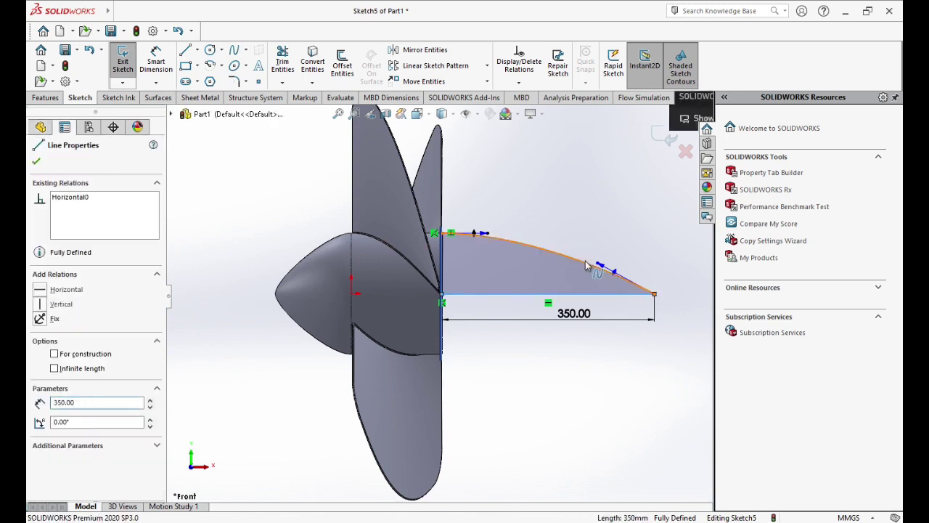
pyautogui.keyDown('ctrl'); pyautogui.click(586, 265); pyautogui.keyUp('ctrl')
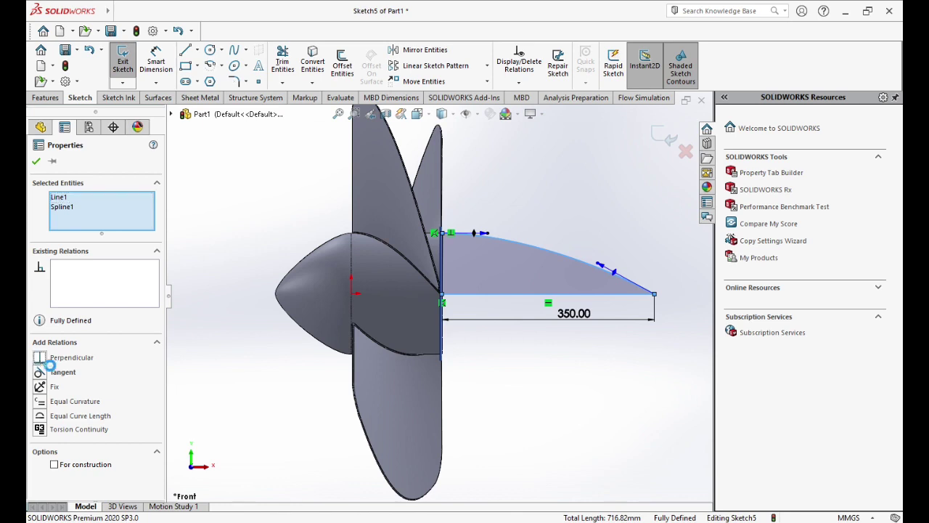
pyautogui.click(45, 359)
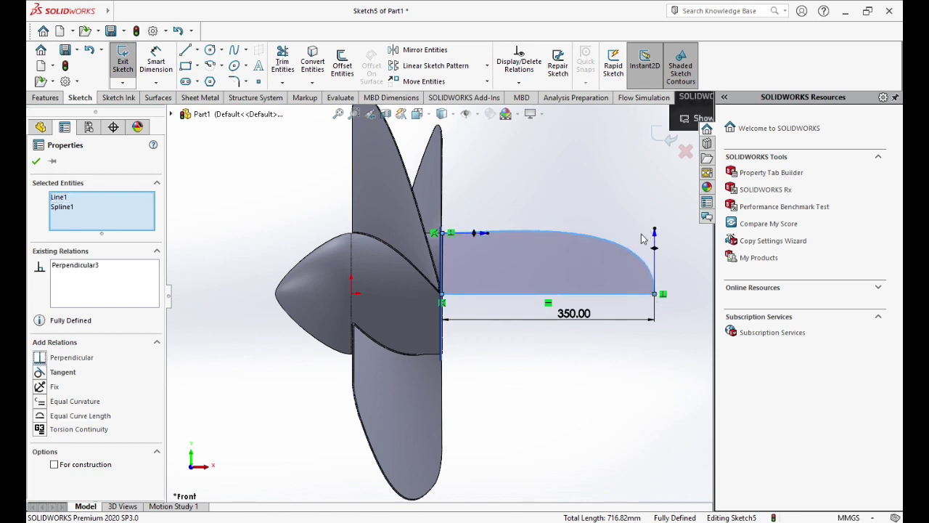
# - Shorten the spline's handles at the tail tip and at the hub end to give the profile a slimmer taper
pyautogui.moveTo(655, 232); pyautogui.dragTo(604, 273)
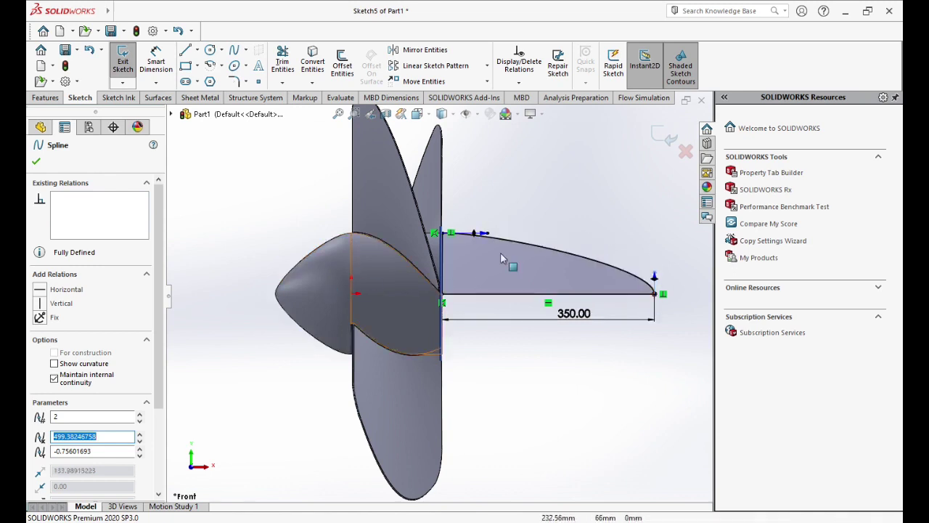
pyautogui.click(487, 234)
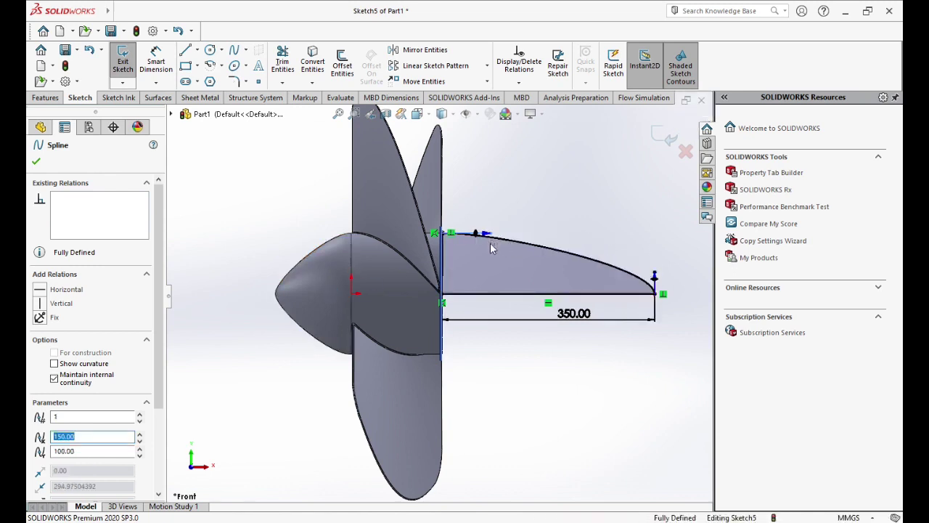
pyautogui.moveTo(490, 244); pyautogui.dragTo(460, 245)
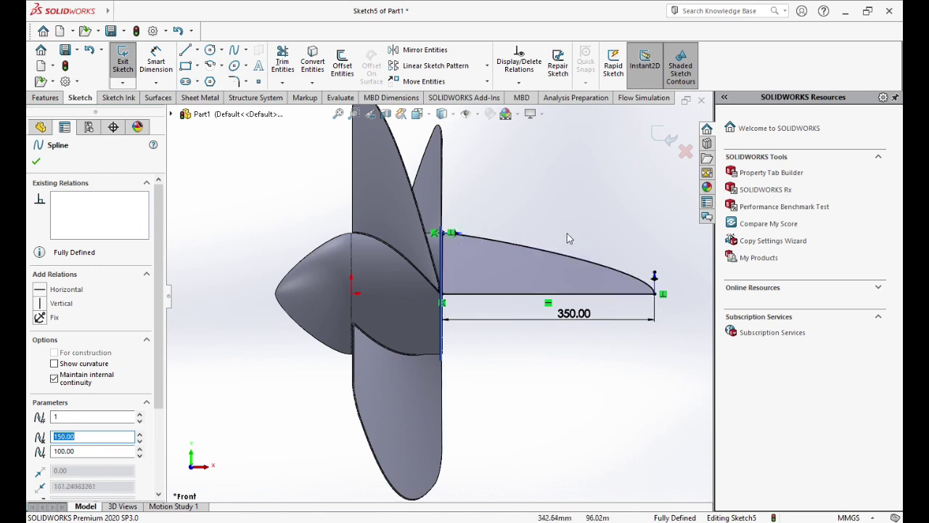
pyautogui.click(36, 164)
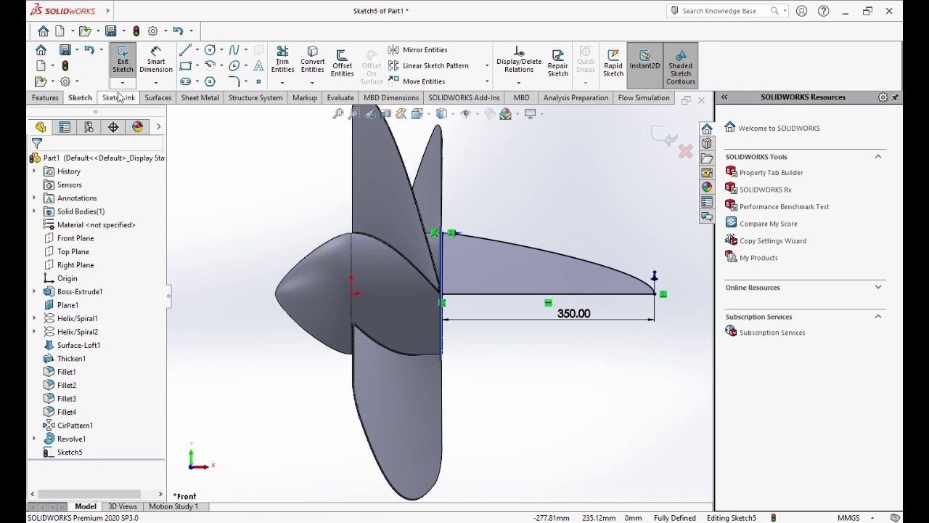
# - Revolve the tail profile 360° about the 350 mm line, merging the result with the hub
pyautogui.click(45, 97)
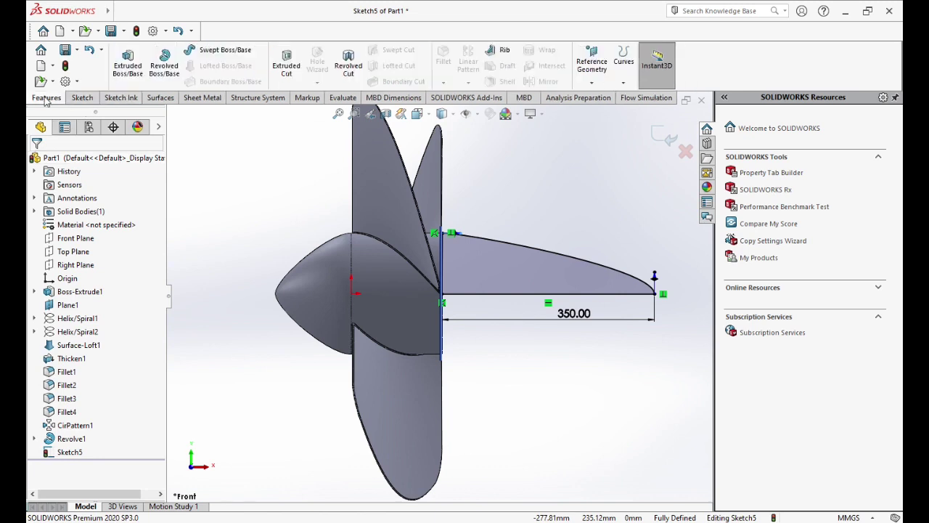
pyautogui.click(157, 78)
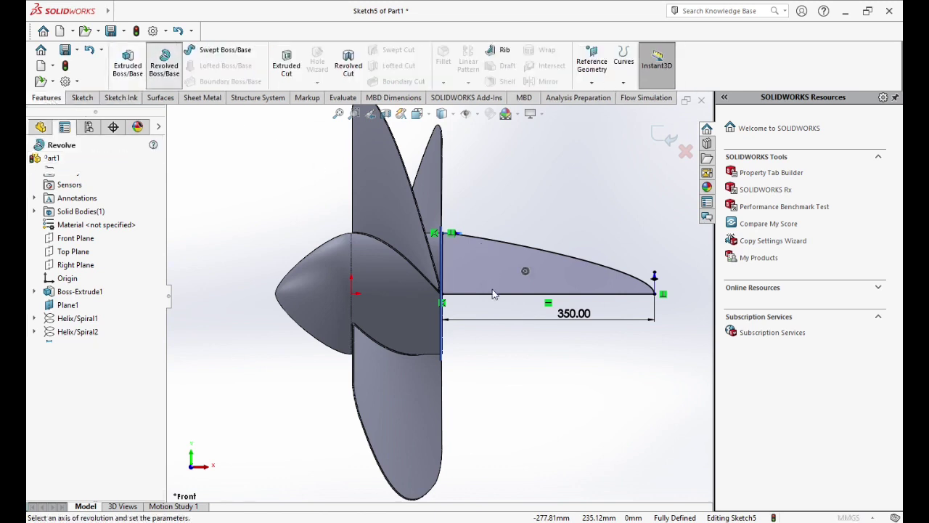
pyautogui.click(505, 295)
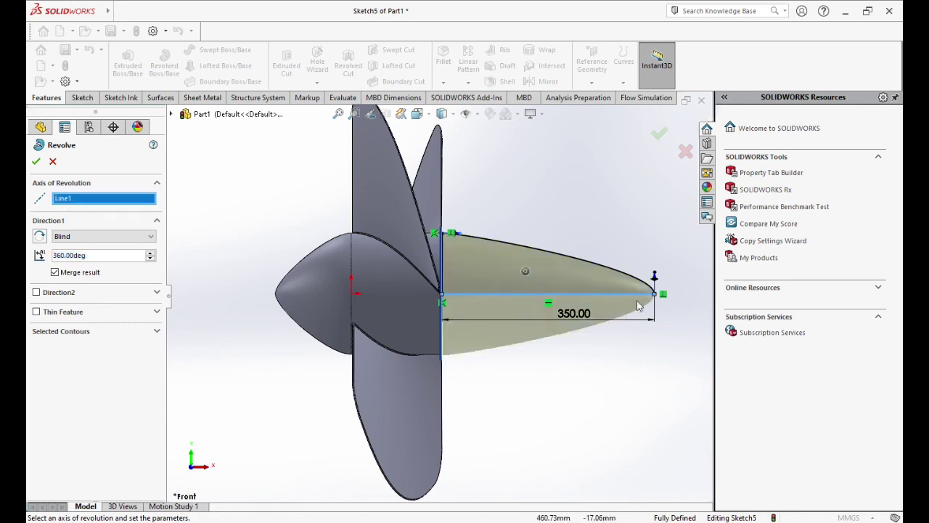
pyautogui.moveTo(668, 404); pyautogui.dragTo(280, 414, button='middle')
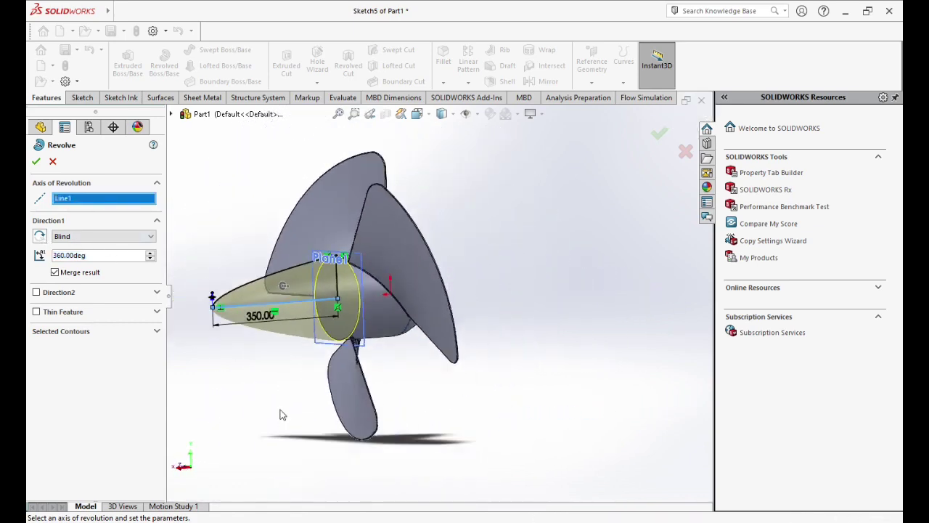
pyautogui.click(35, 161)
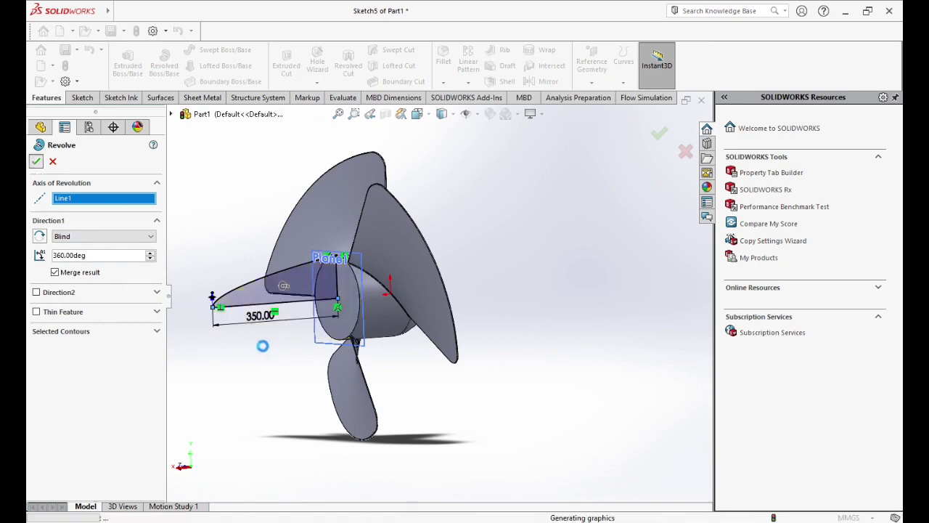
pyautogui.moveTo(249, 380); pyautogui.dragTo(420, 415, button='middle')
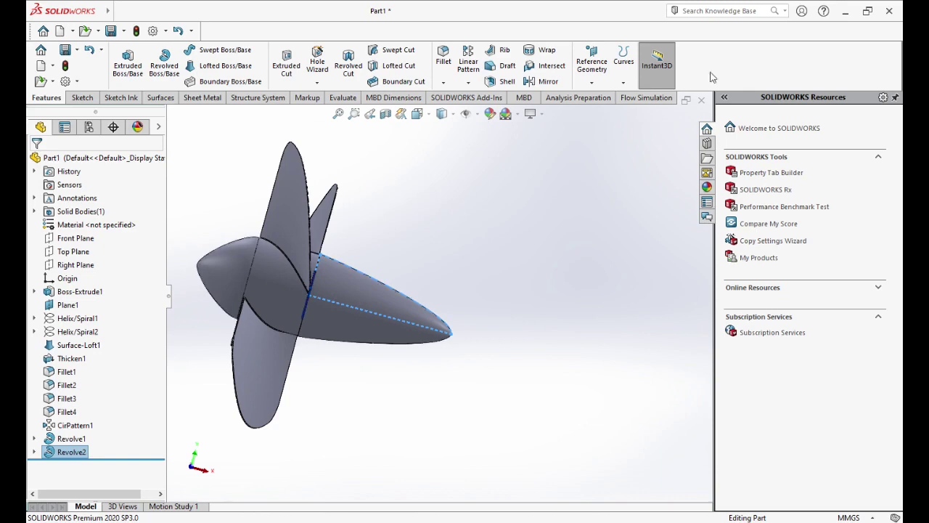
pyautogui.press('f')
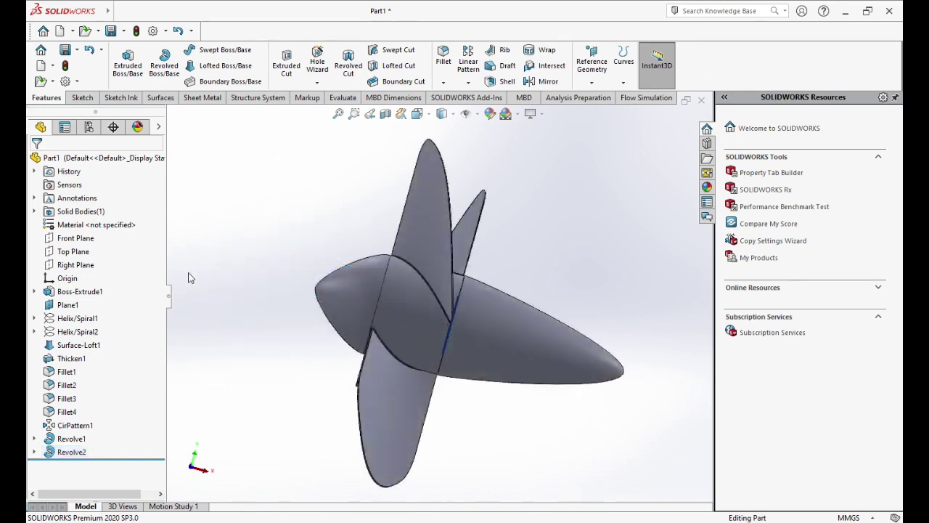
# - On the Right Plane, sketch a circle about 728 mm in diameter centred on the origin, enclosing all three blades
pyautogui.click(84, 267)
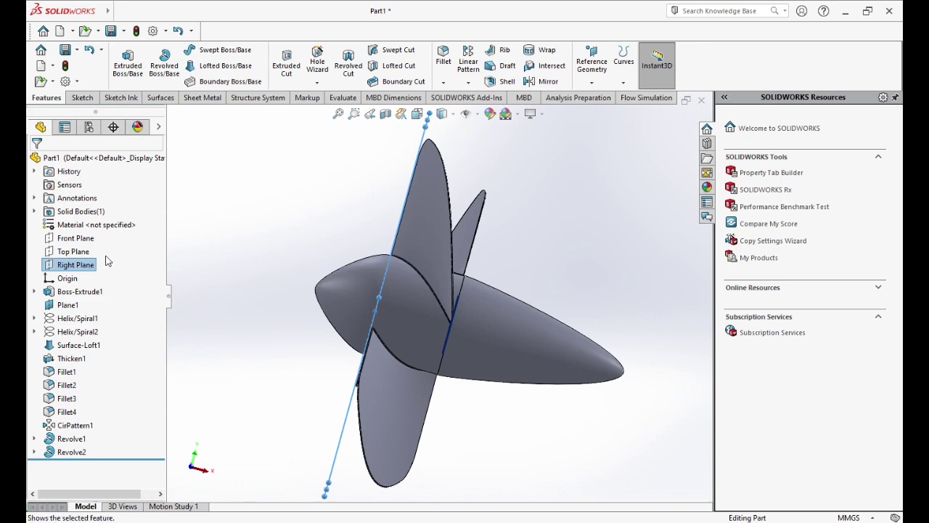
pyautogui.click(139, 253)
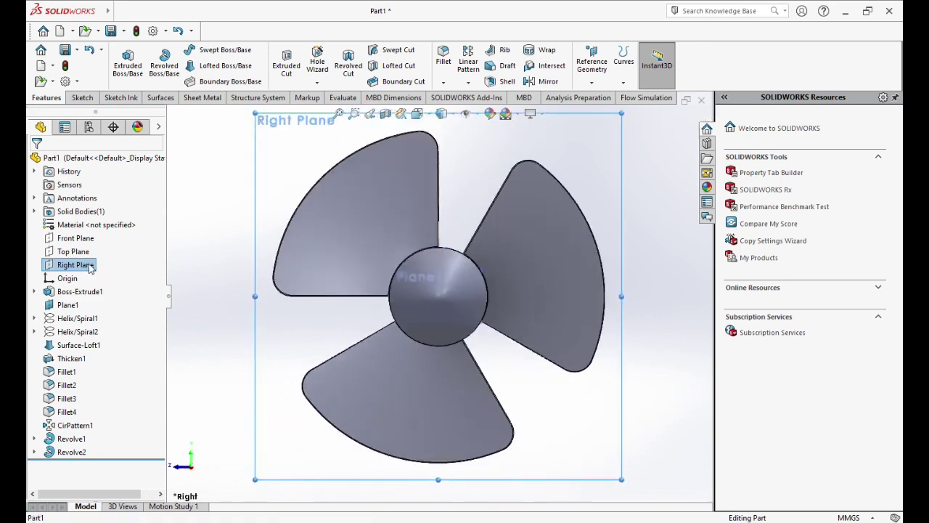
pyautogui.click(104, 254)
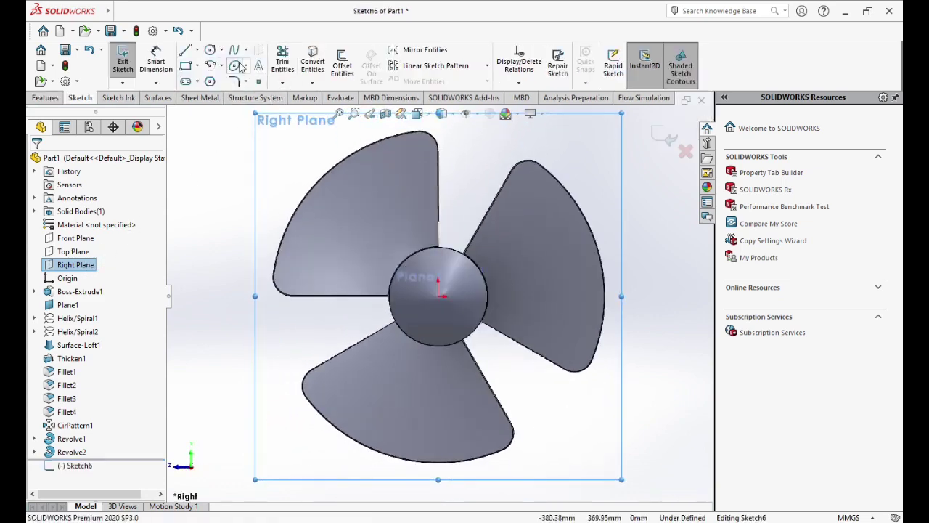
pyautogui.click(209, 49)
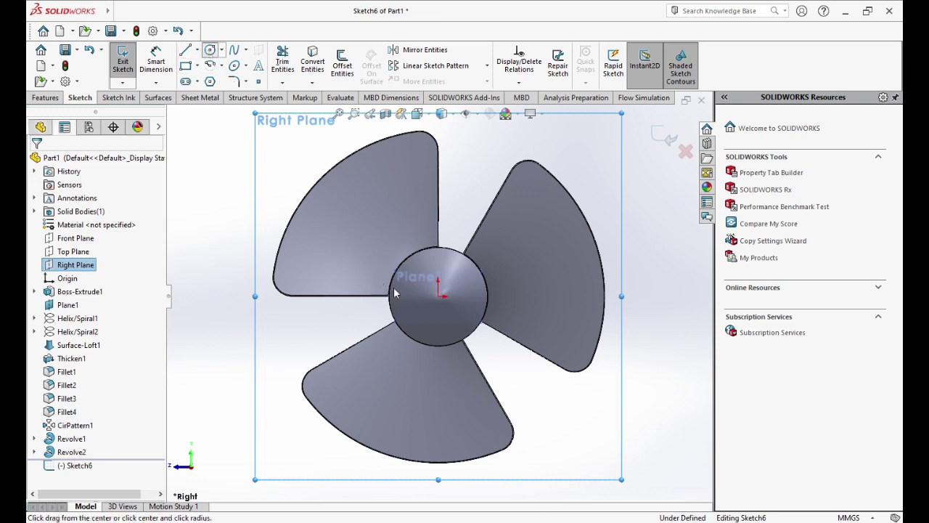
pyautogui.click(438, 297)
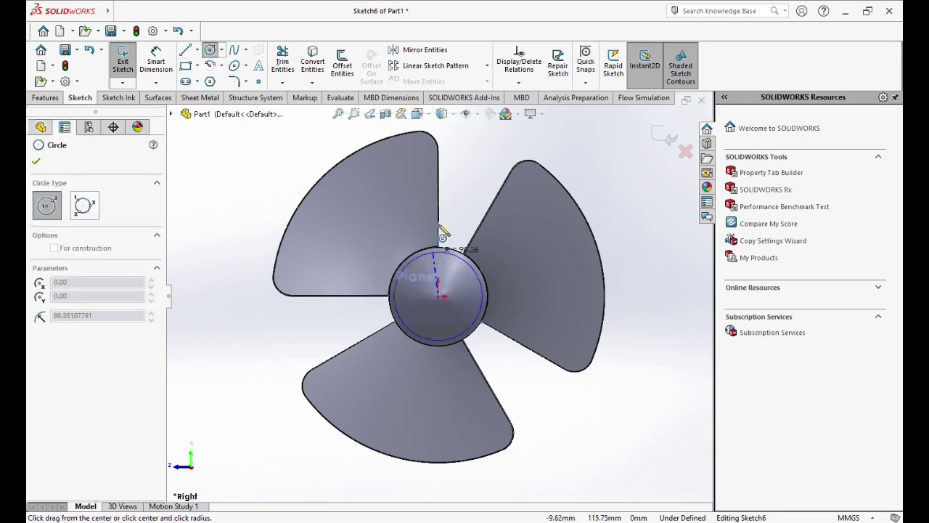
pyautogui.click(483, 131)
# - Dimension the circle around the blades to a diameter of 690 mm
pyautogui.click(155, 61)
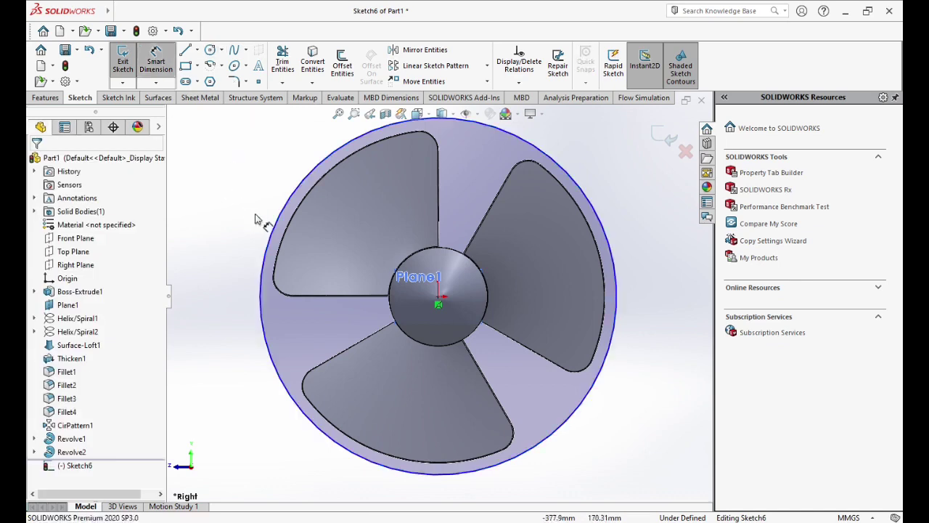
pyautogui.click(261, 242)
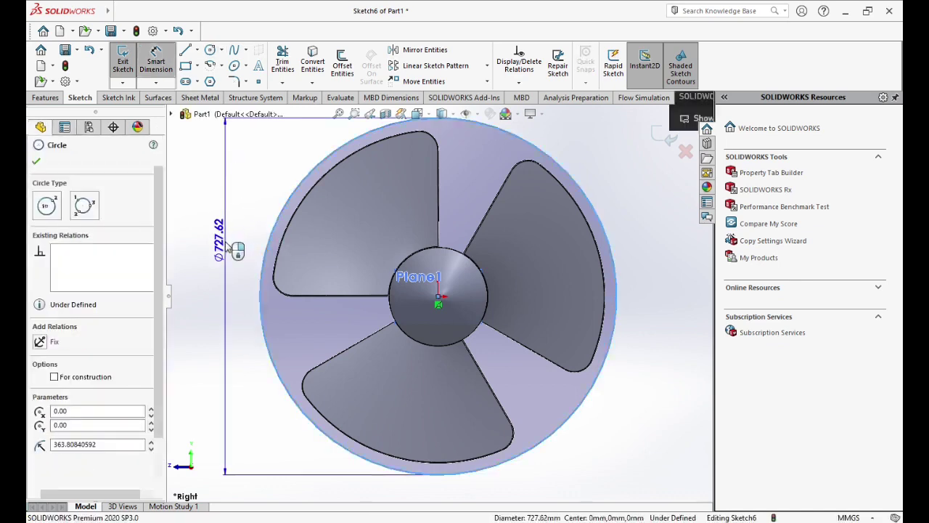
pyautogui.click(240, 228)
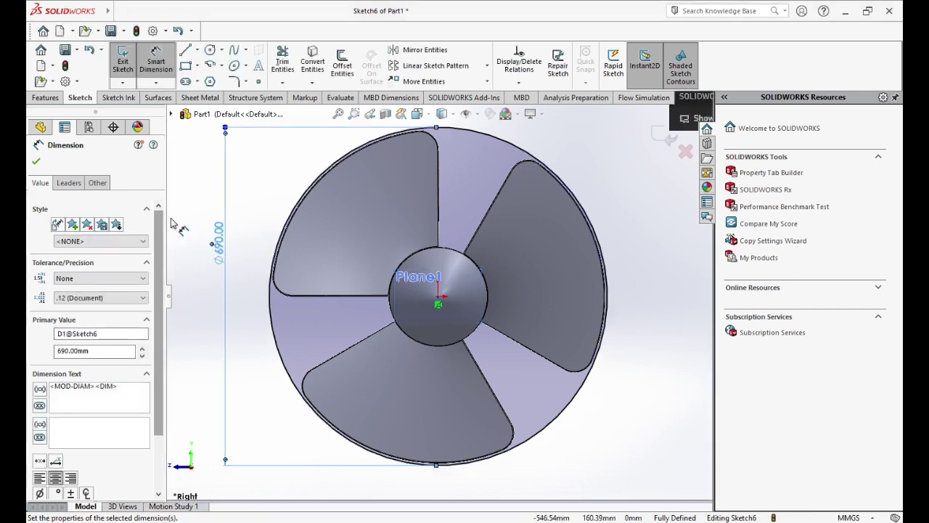
pyautogui.click(36, 161)
# - Set up a blind boss extrusion of the 690 mm circle, 155 mm in the first direction, without merging the result
pyautogui.click(45, 97)
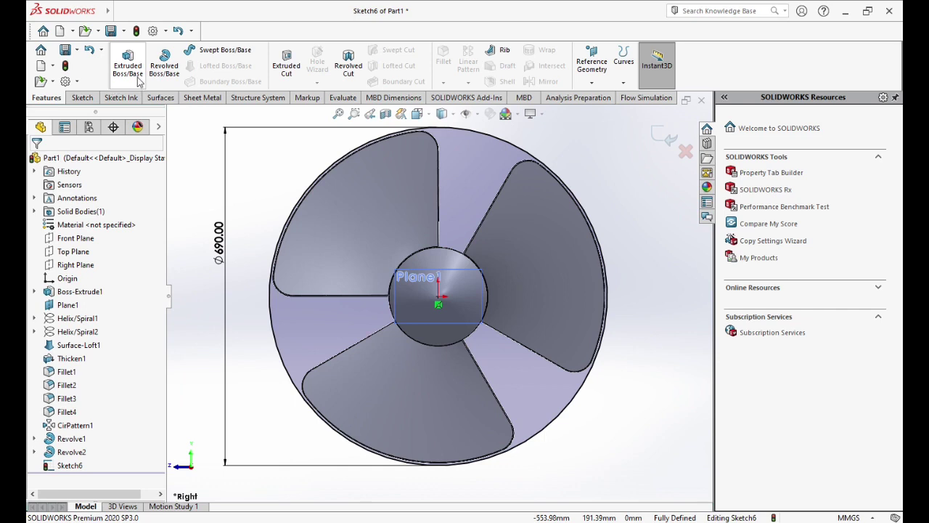
pyautogui.click(138, 81)
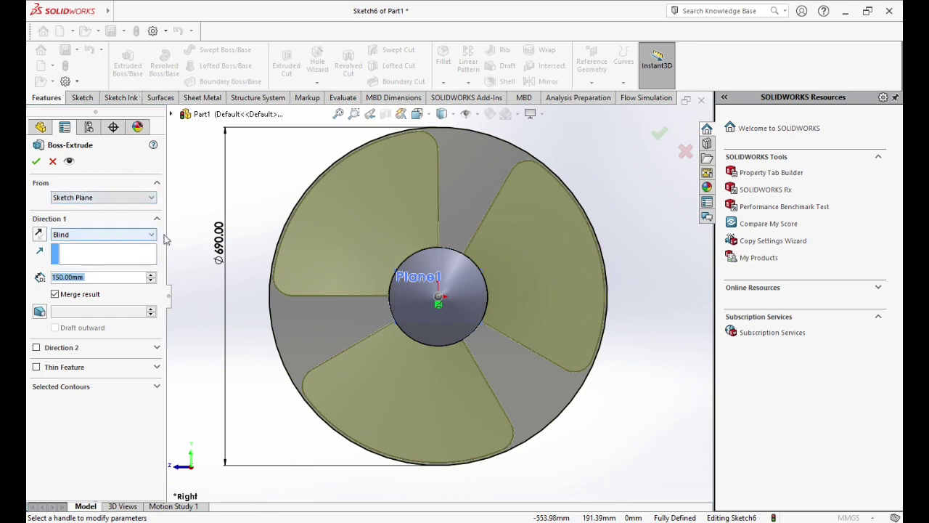
pyautogui.click(59, 277)
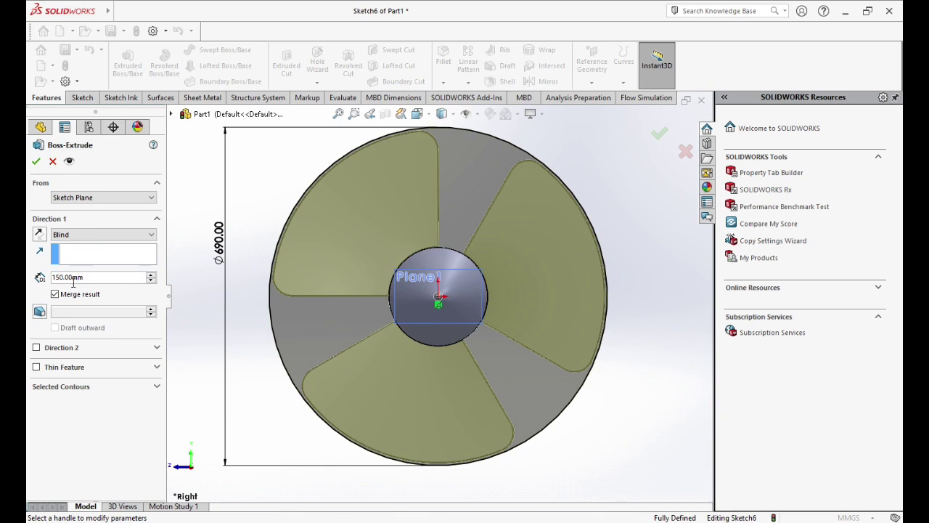
pyautogui.press('Left')
pyautogui.write('5')
# - Add a blind second direction of 50 mm to the disc extrusion and complete it
pyautogui.click(36, 346)
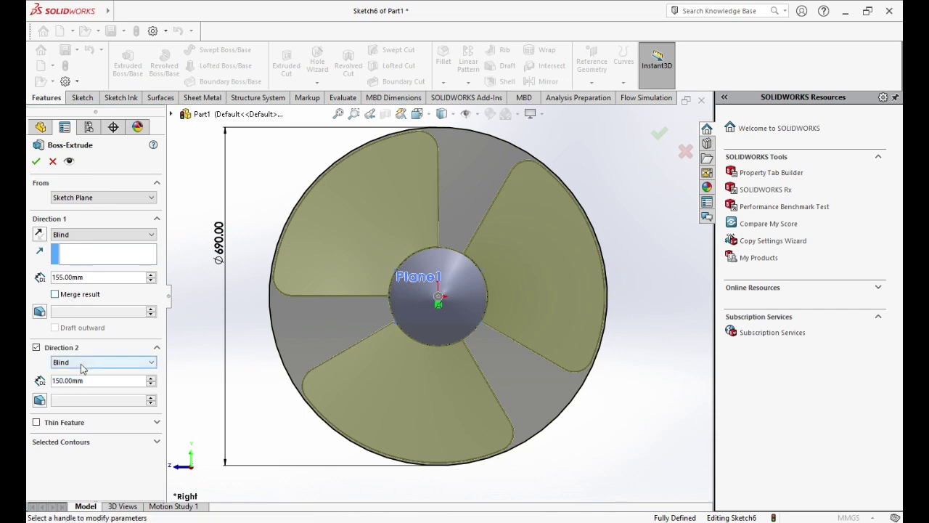
pyautogui.click(70, 384)
pyautogui.doubleClick(66, 385)
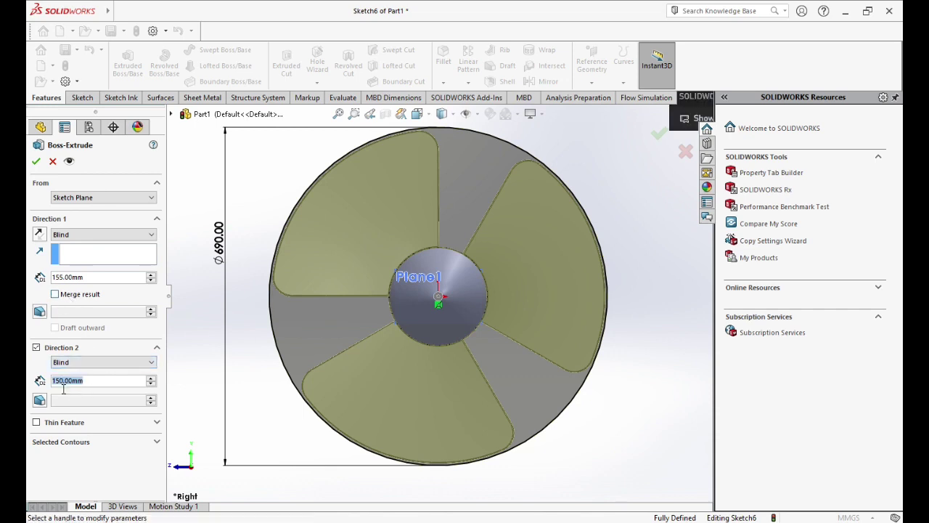
pyautogui.doubleClick(64, 385)
pyautogui.click(63, 385)
pyautogui.press('BackSpace')
pyautogui.press('BackSpace')
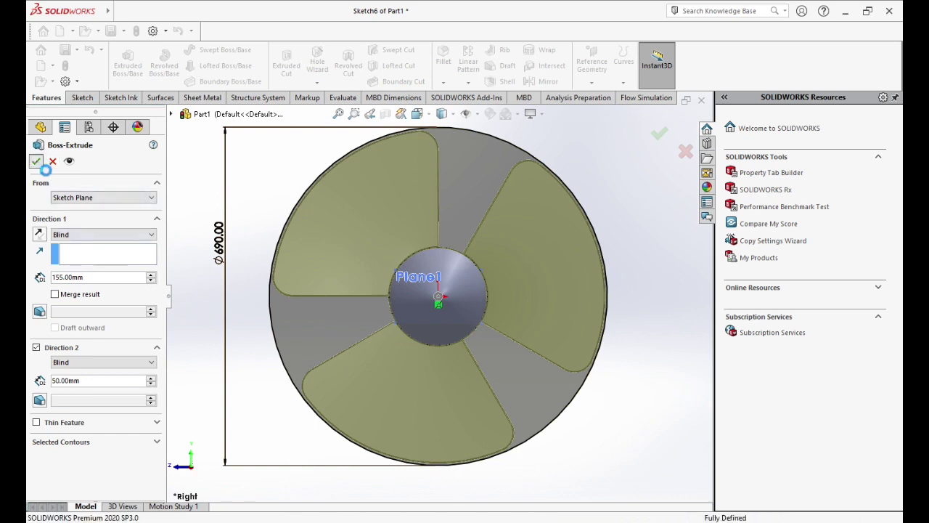
pyautogui.click(36, 162)
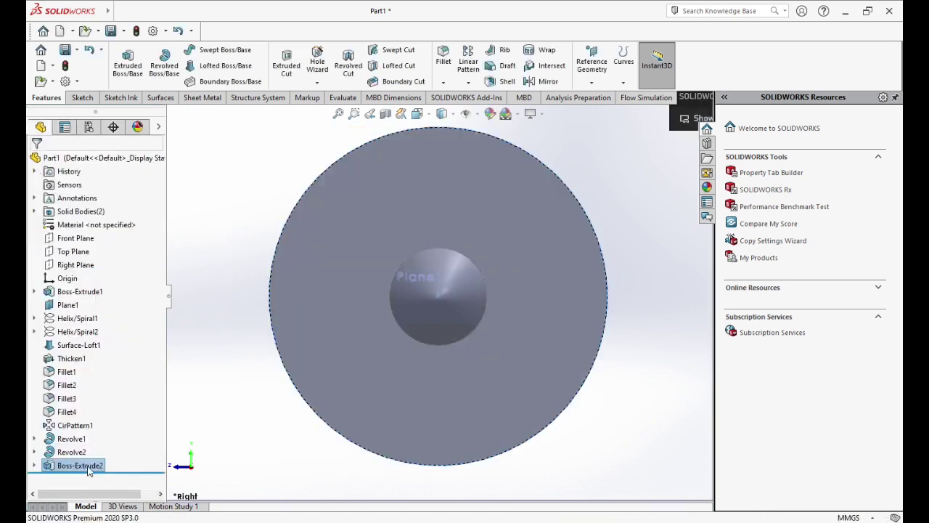
# - Make the extruded disc around the blades transparent
pyautogui.hotkey('ctrl', '7')
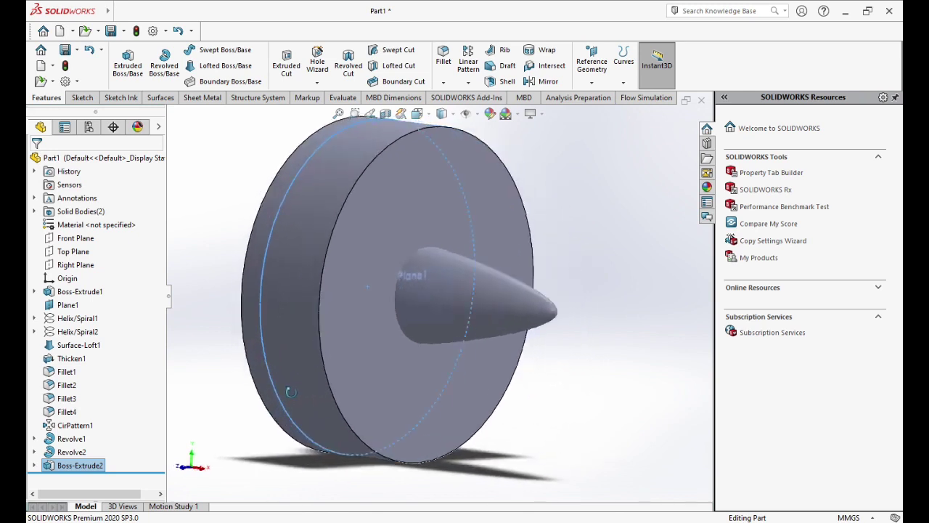
pyautogui.click(90, 468)
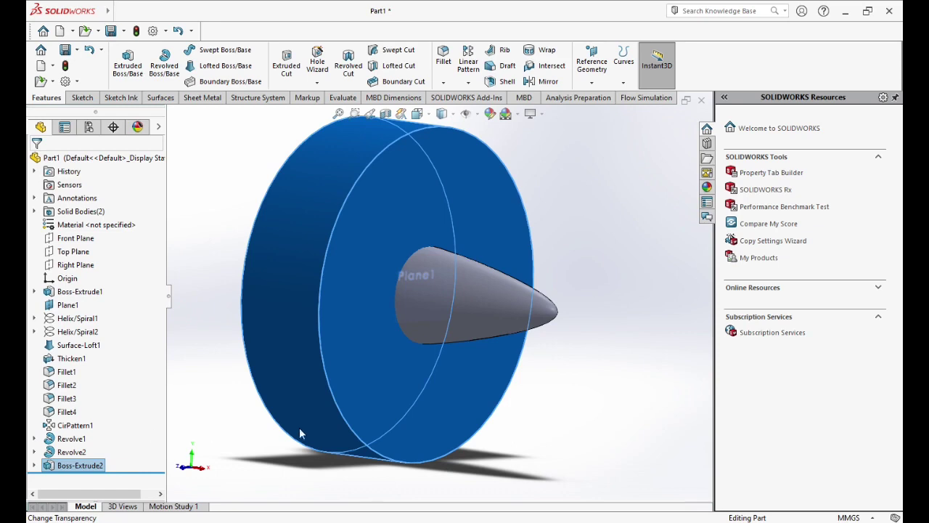
pyautogui.click(264, 455)
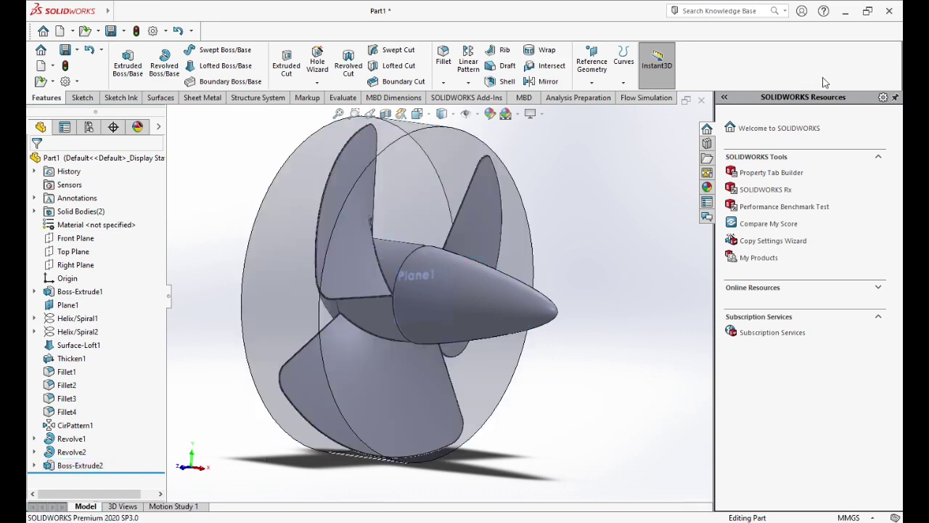
# - Start a sketch on the Front Plane and draw a horizontal construction line about 561 mm long from the origin past the tail tip
pyautogui.click(66, 239)
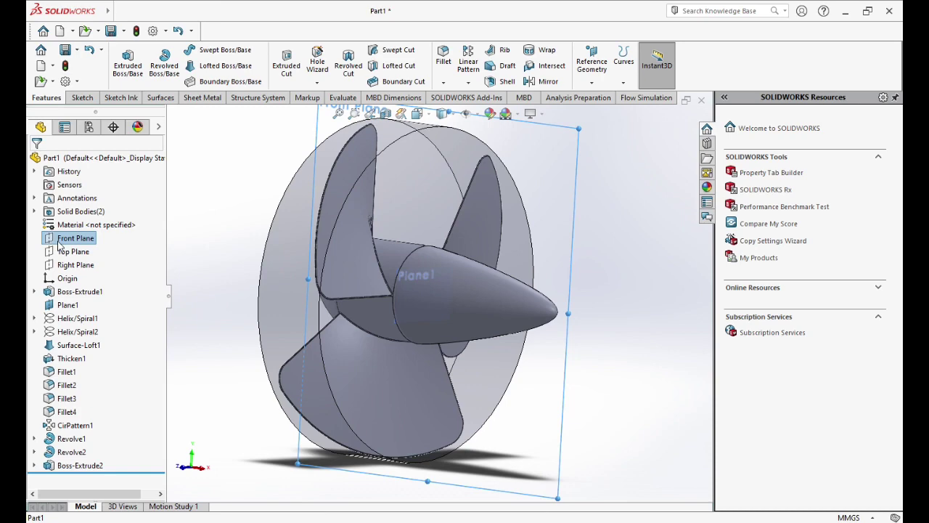
pyautogui.click(128, 227)
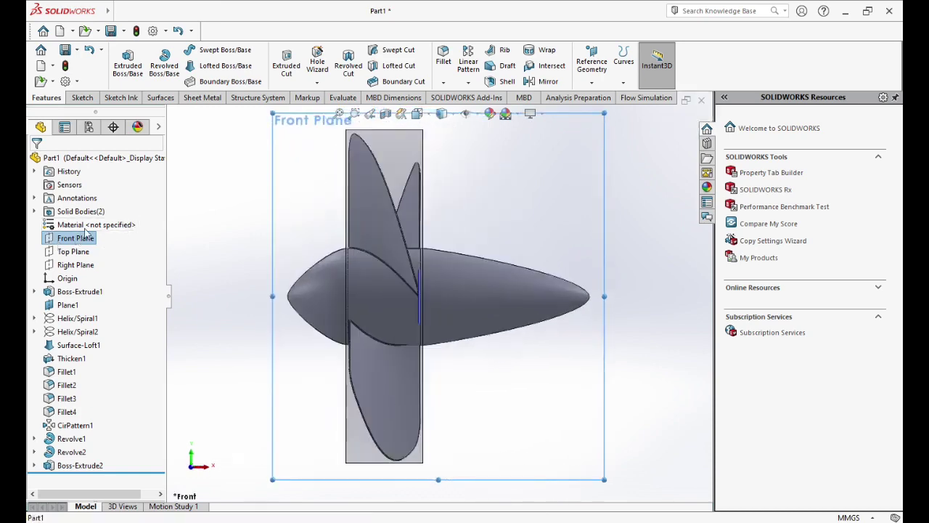
pyautogui.click(95, 228)
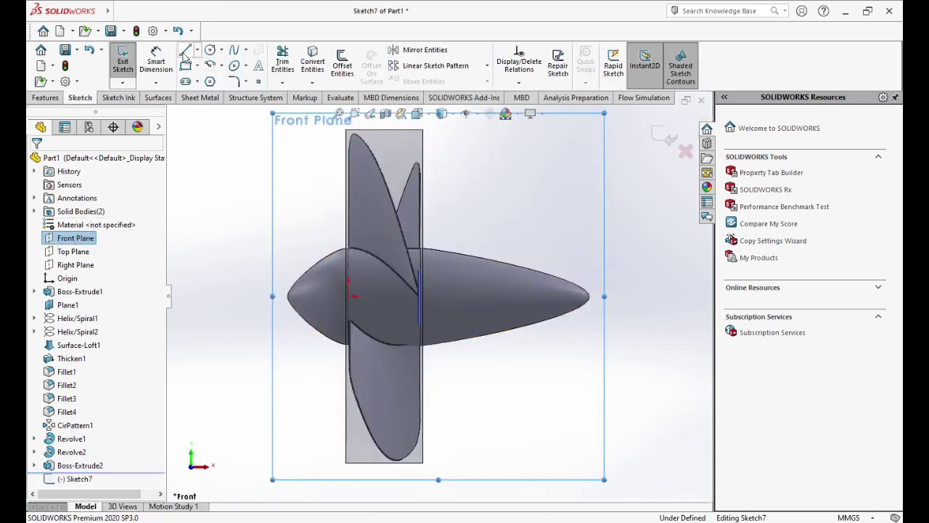
pyautogui.click(208, 81)
pyautogui.click(349, 298)
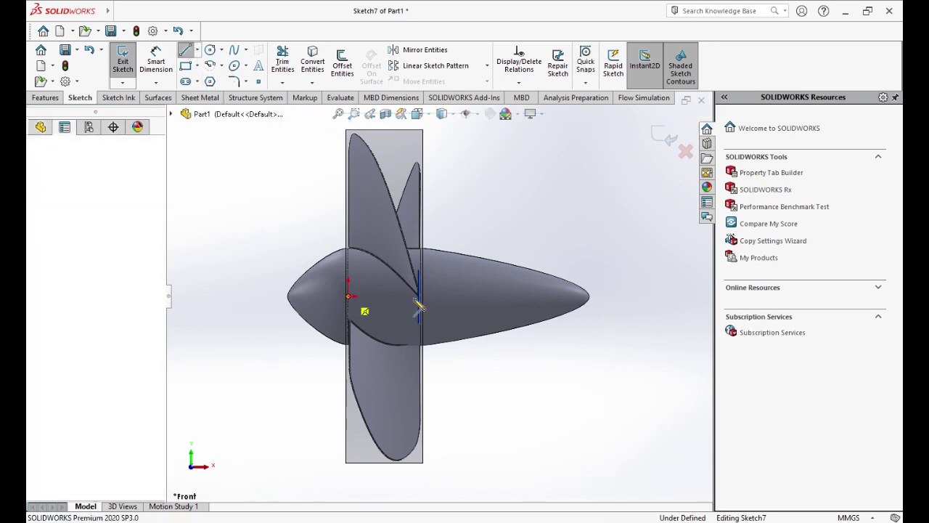
pyautogui.click(618, 296)
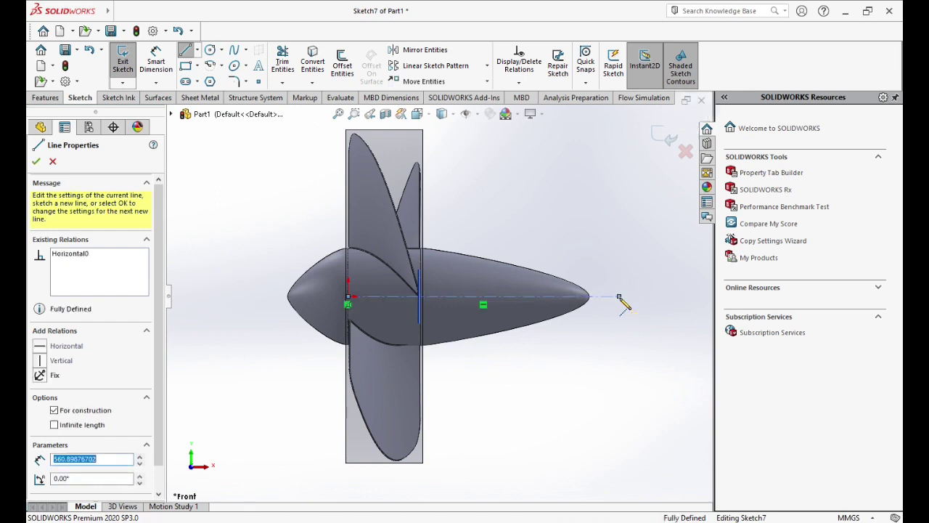
# - Dimension the tail-side construction line to a length of 540 mm
pyautogui.click(153, 61)
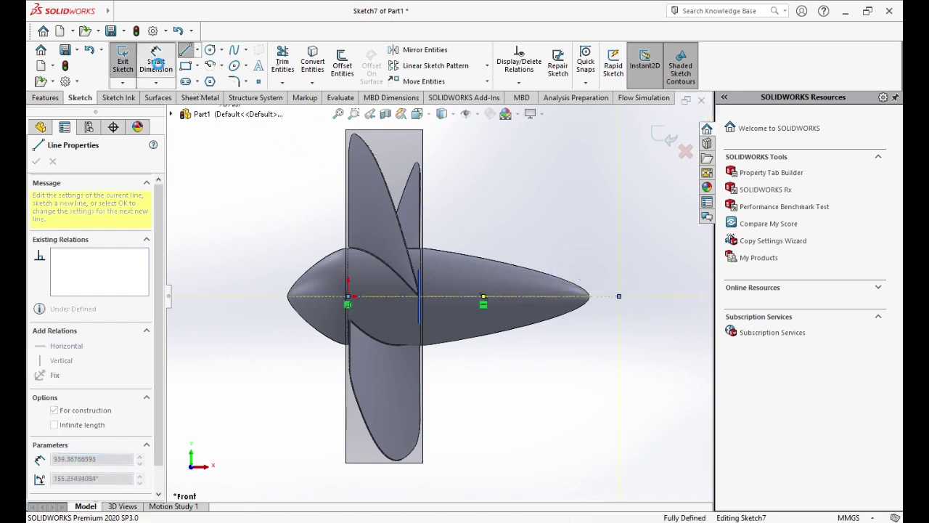
pyautogui.click(608, 298)
pyautogui.click(537, 383)
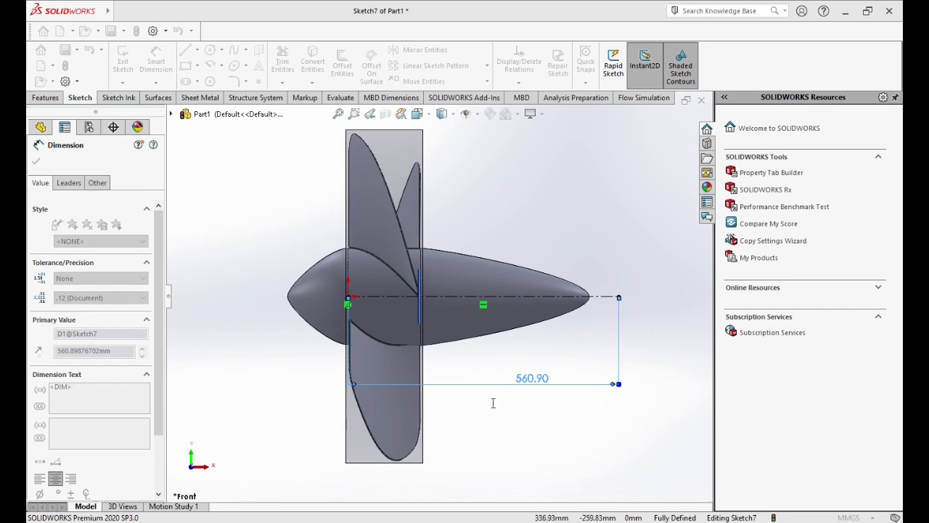
pyautogui.write('540')
pyautogui.press('Return')
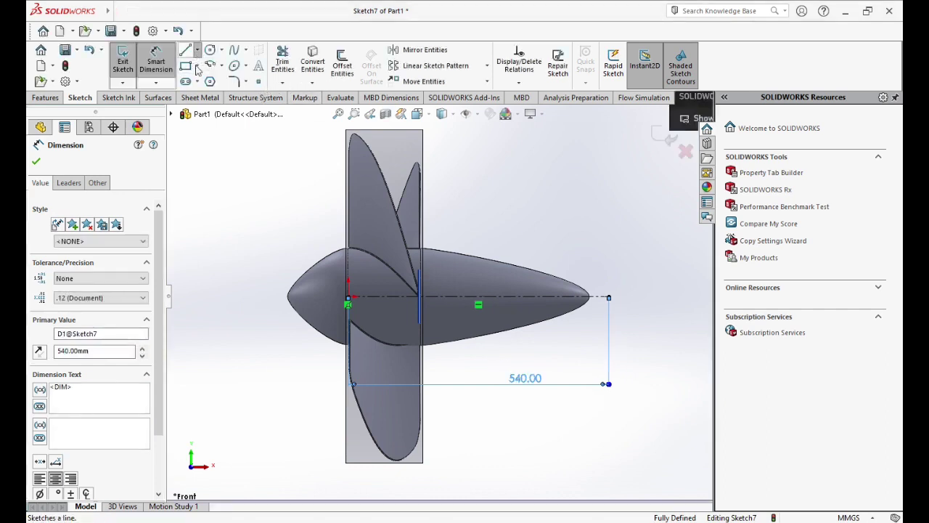
# - Draw a second horizontal construction line about 176 mm long from the origin past the nose tip
pyautogui.press('l')
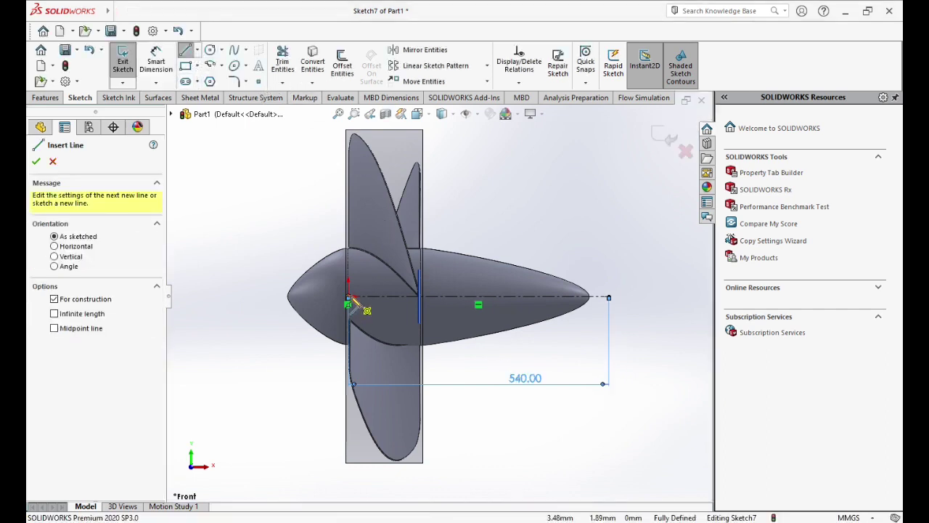
pyautogui.click(348, 296)
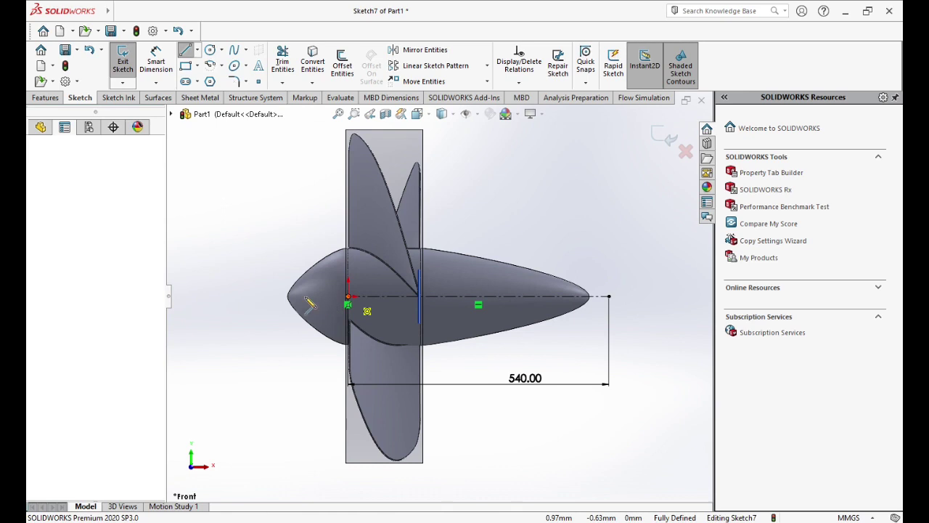
pyautogui.click(263, 296)
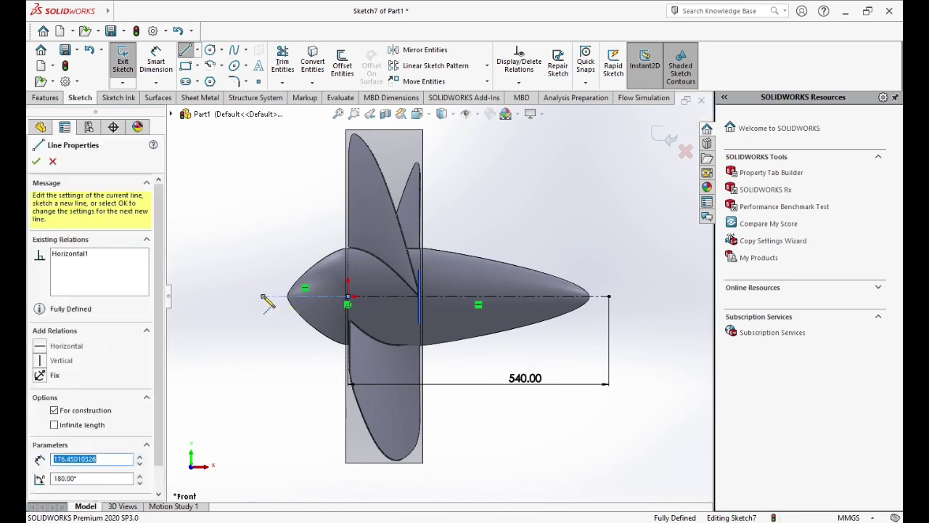
# - Dimension the nose-side construction line to 260 mm and change the tail-side construction line to 550 mm
pyautogui.click(154, 69)
pyautogui.click(282, 308)
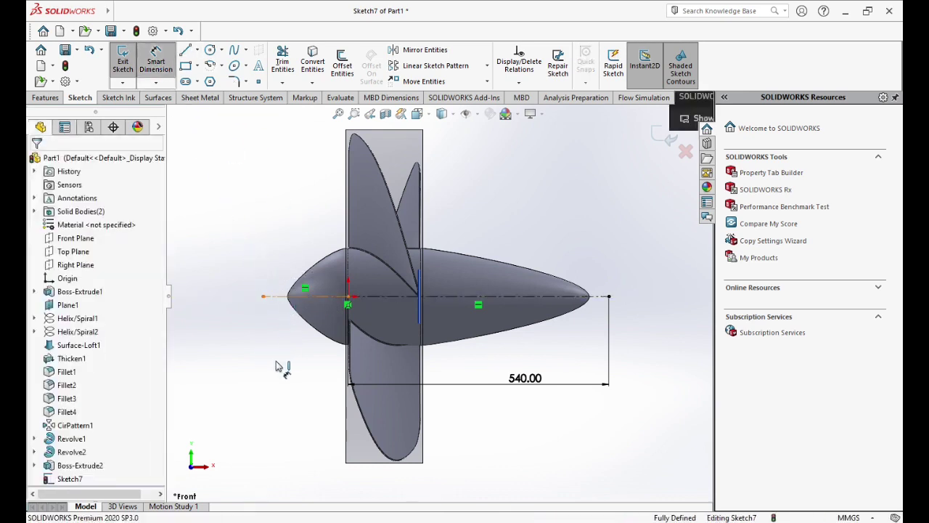
pyautogui.click(301, 357)
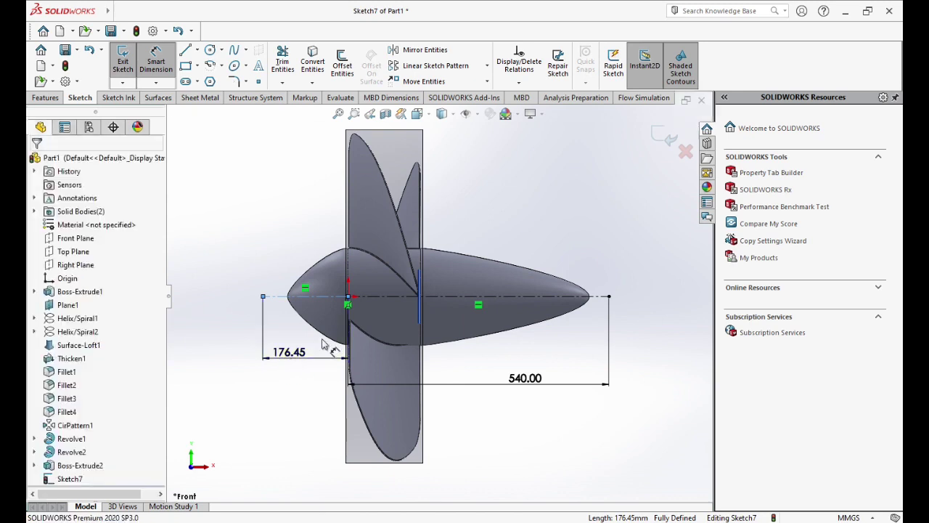
pyautogui.click(320, 347)
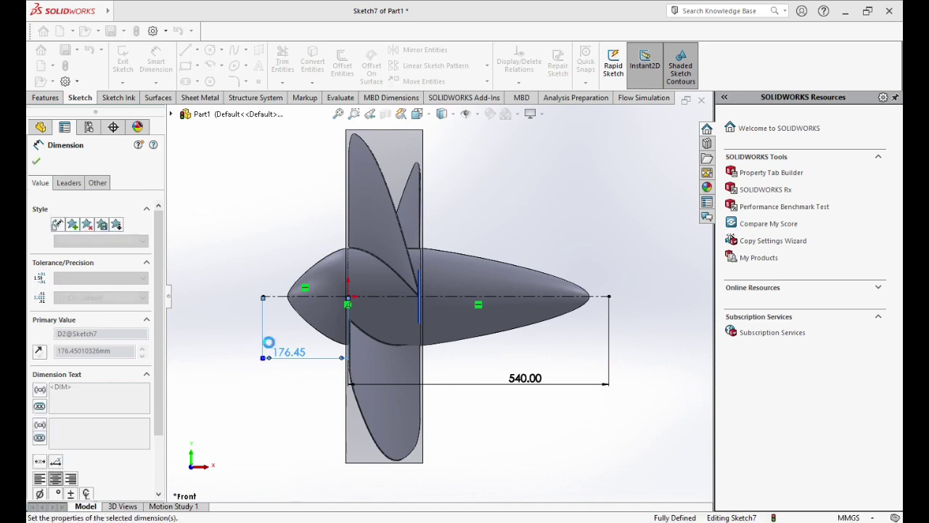
pyautogui.write('240')
pyautogui.press('Return')
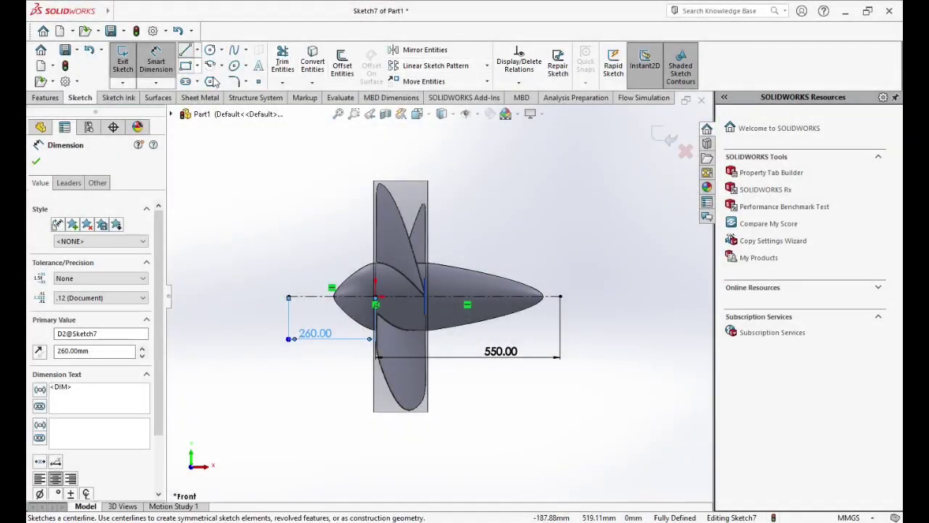
# - Draw a horizontal construction line about 447 mm above the propeller axis, spanning between the outer ends of the two axis lines
pyautogui.click(186, 51)
pyautogui.click(289, 297)
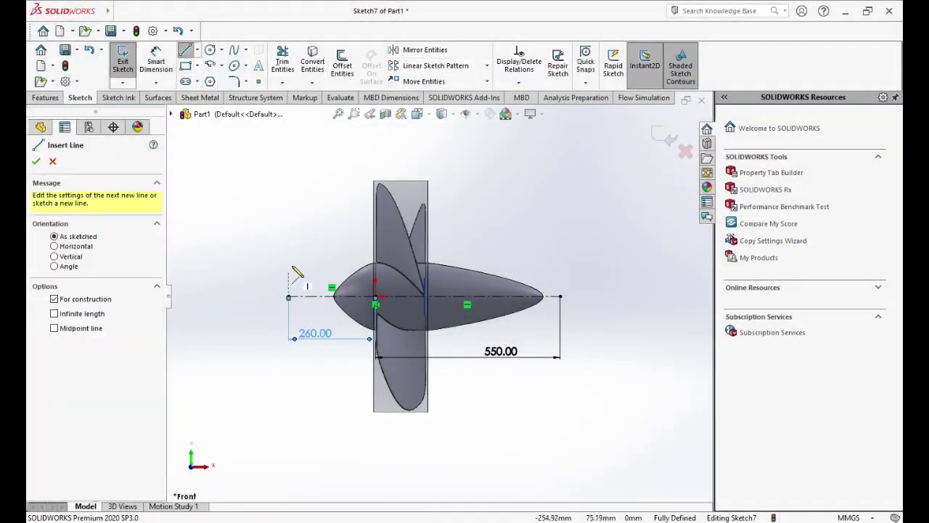
pyautogui.click(289, 148)
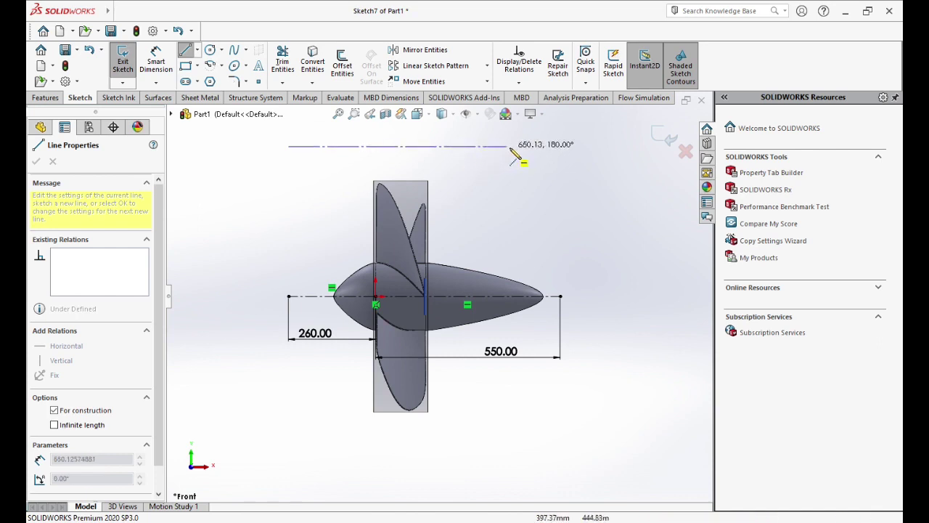
pyautogui.click(560, 146)
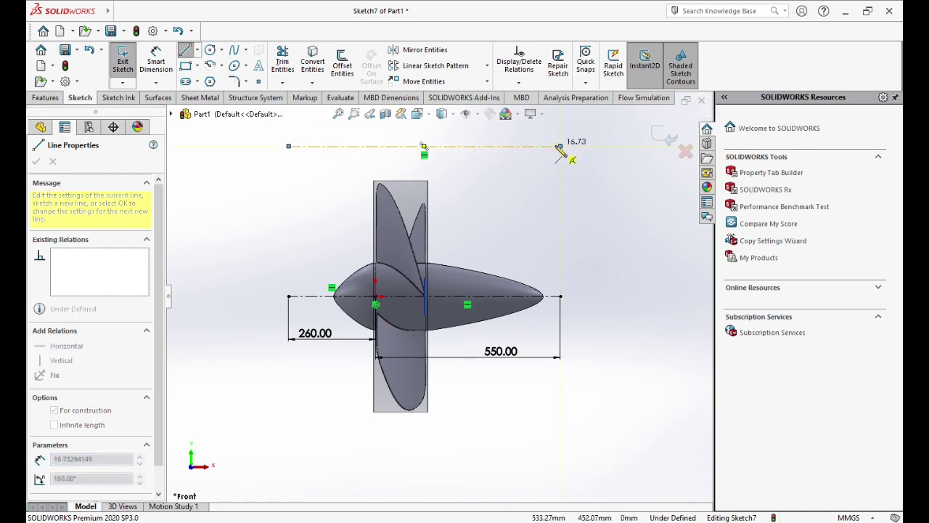
# - Sketch a circle of about 67 mm radius below the upper construction line, tangent to it at its nose-side endpoint
pyautogui.click(210, 50)
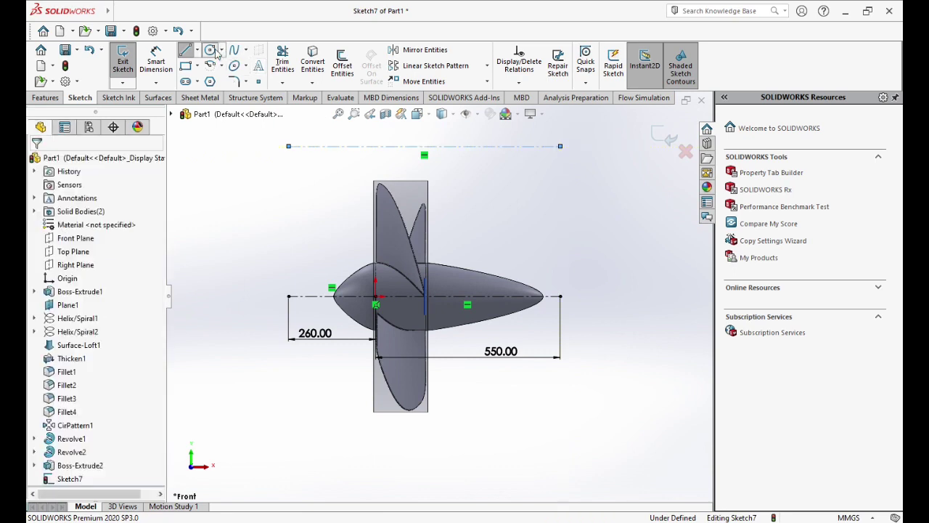
pyautogui.click(289, 169)
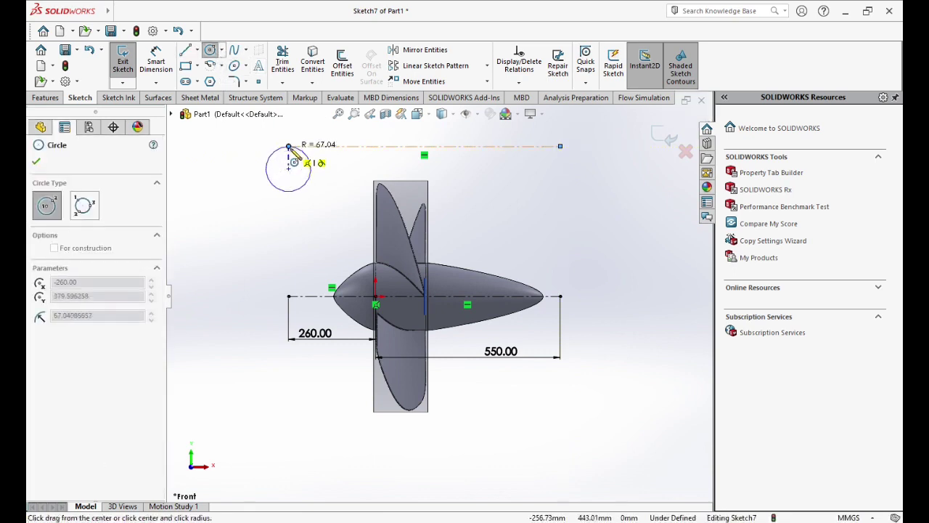
pyautogui.click(288, 146)
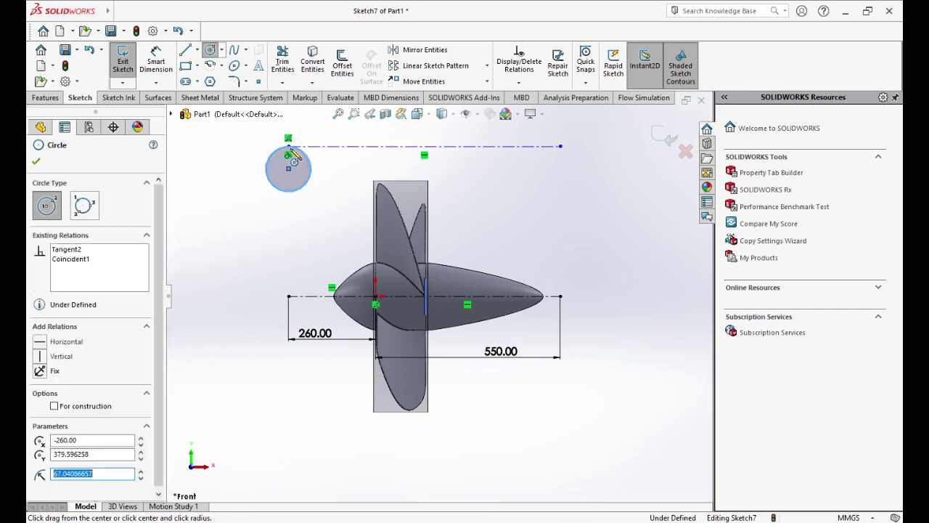
# - Dimension the circle under the upper construction line to a diameter of 25 mm
pyautogui.click(154, 73)
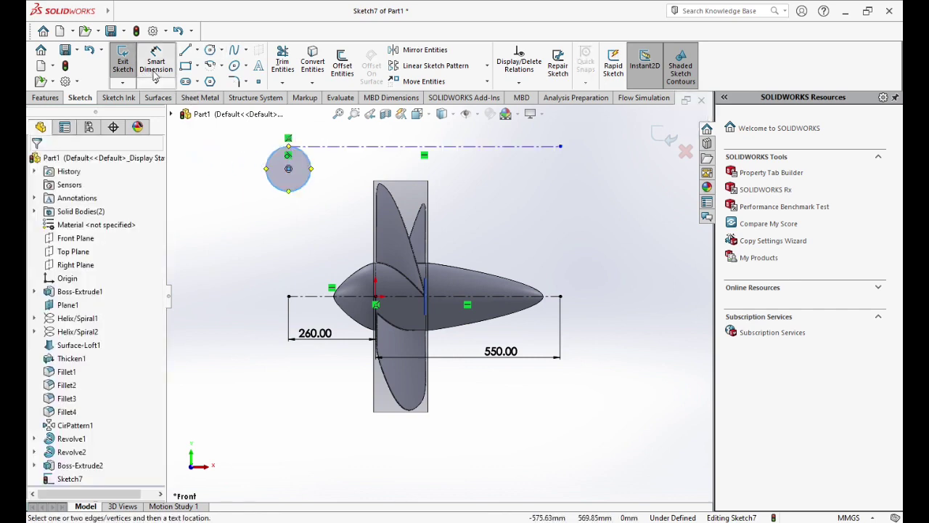
pyautogui.click(268, 180)
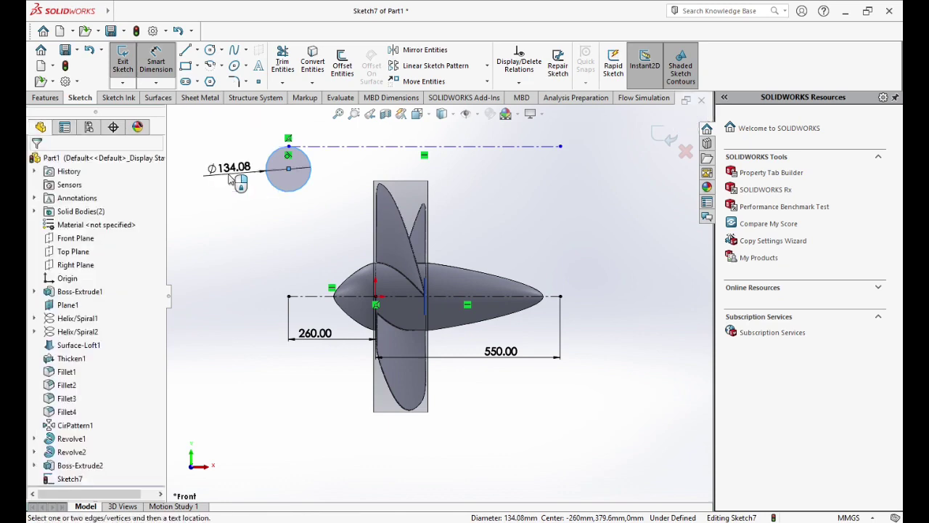
pyautogui.click(234, 181)
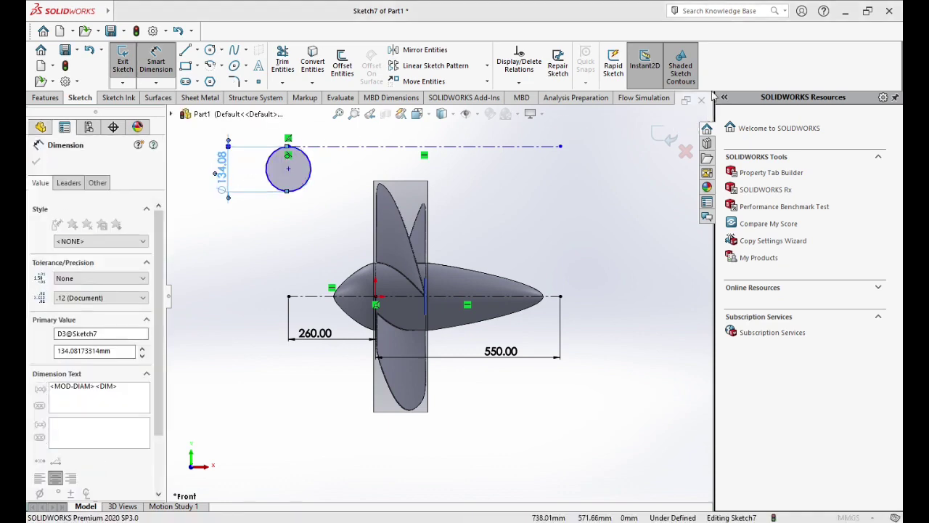
pyautogui.press('f')
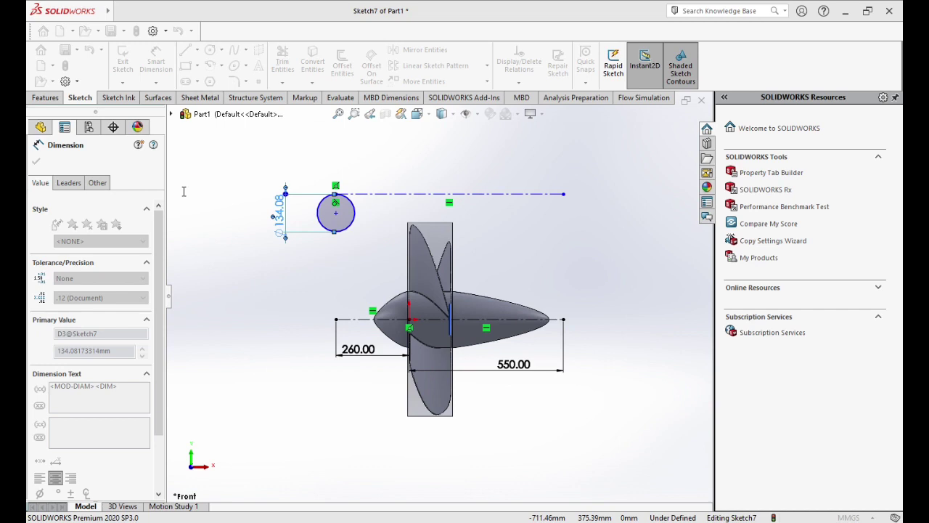
pyautogui.press('Return')
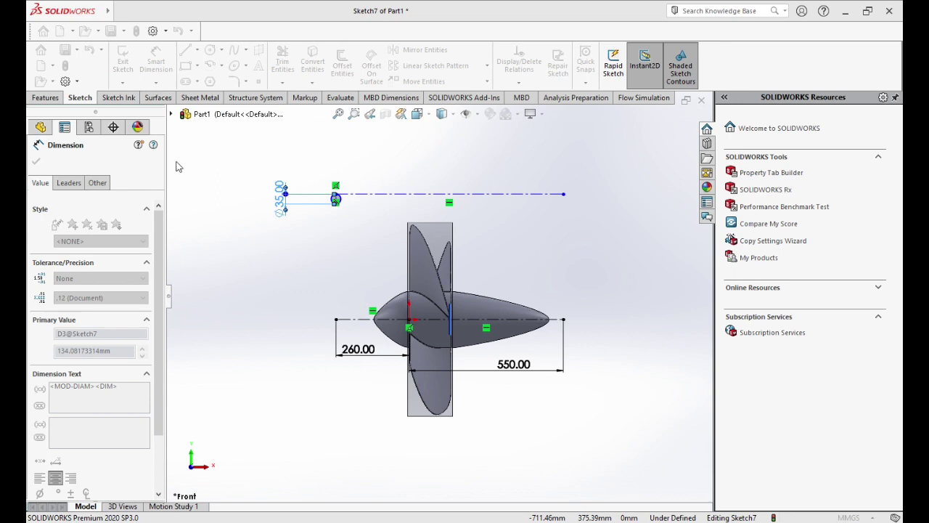
# - Draw a two-point spline from the outer quadrant point of the 25 mm circle to the tail-side end of the upper construction line
pyautogui.scroll(3, 348, 232)
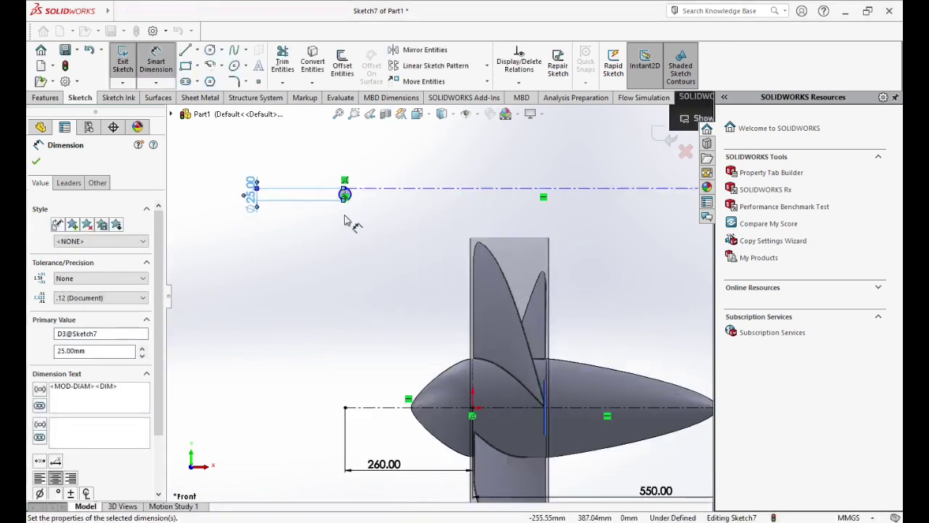
pyautogui.scroll(3, 392, 203)
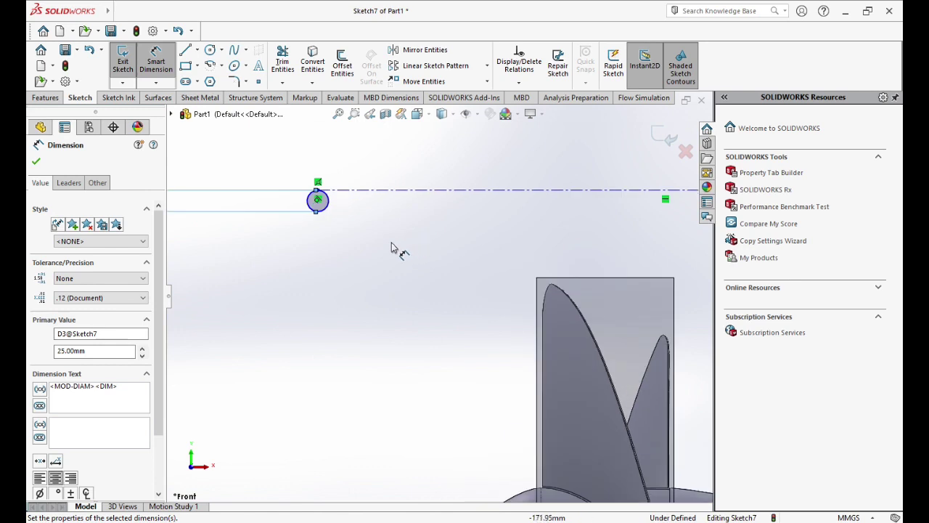
pyautogui.click(234, 51)
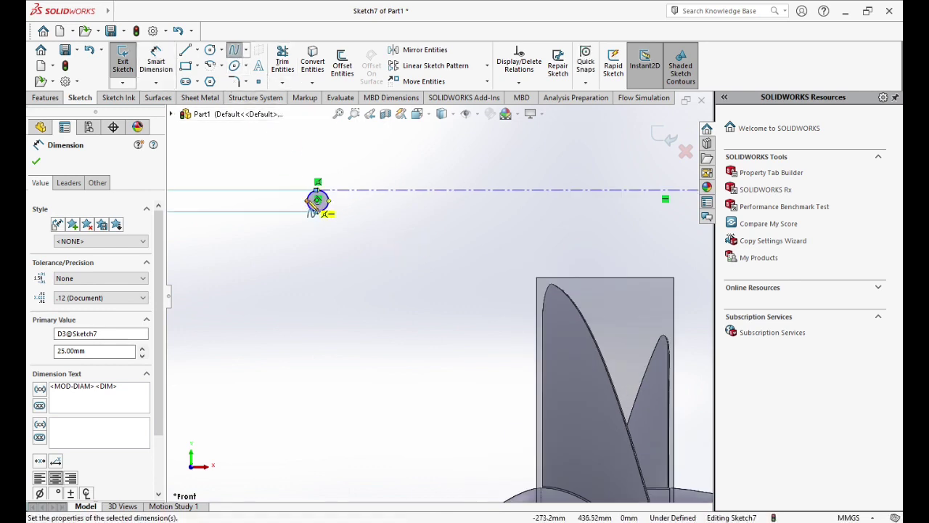
pyautogui.click(317, 200)
pyautogui.press('z')
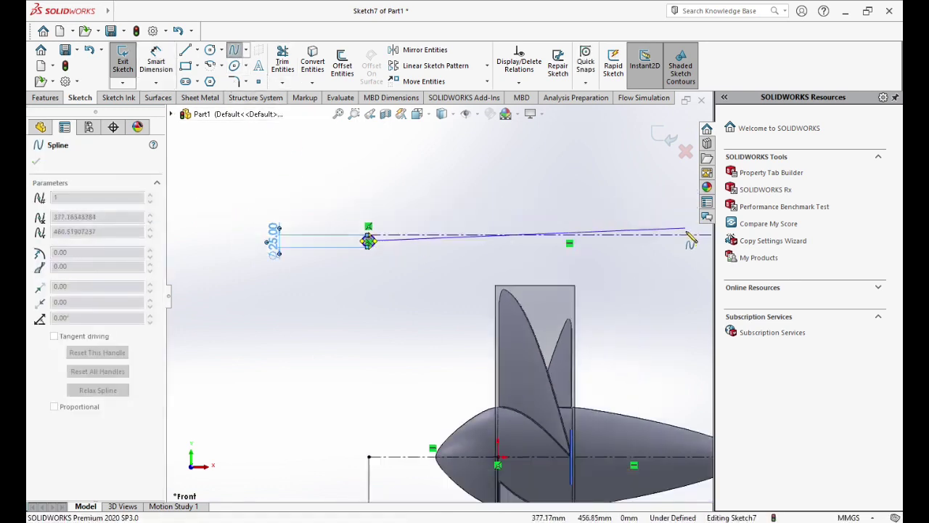
pyautogui.press('z')
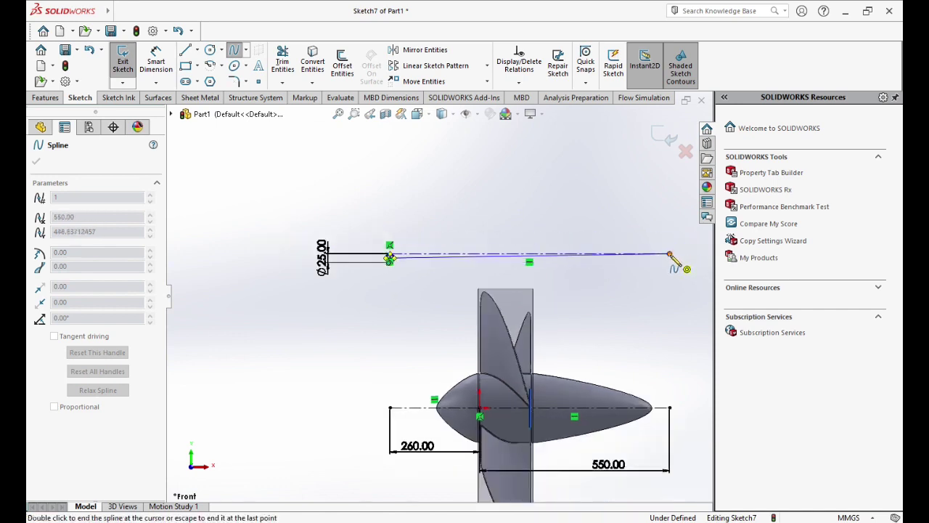
pyautogui.click(669, 254)
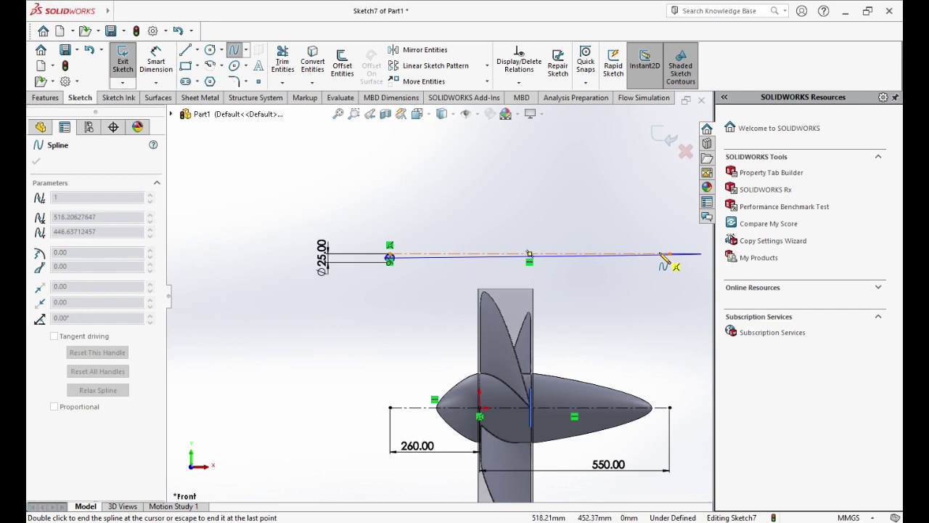
pyautogui.press('Escape')
# - Bend the duct spline downward between its endpoints by reshaping it with its tangent handle at the circle end
pyautogui.scroll(-5, 355, 307)
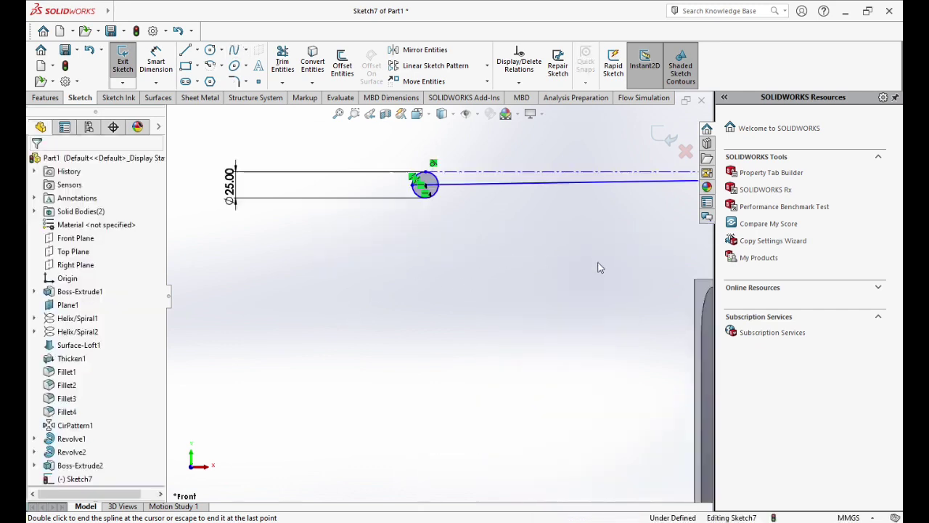
pyautogui.scroll(2, 616, 254)
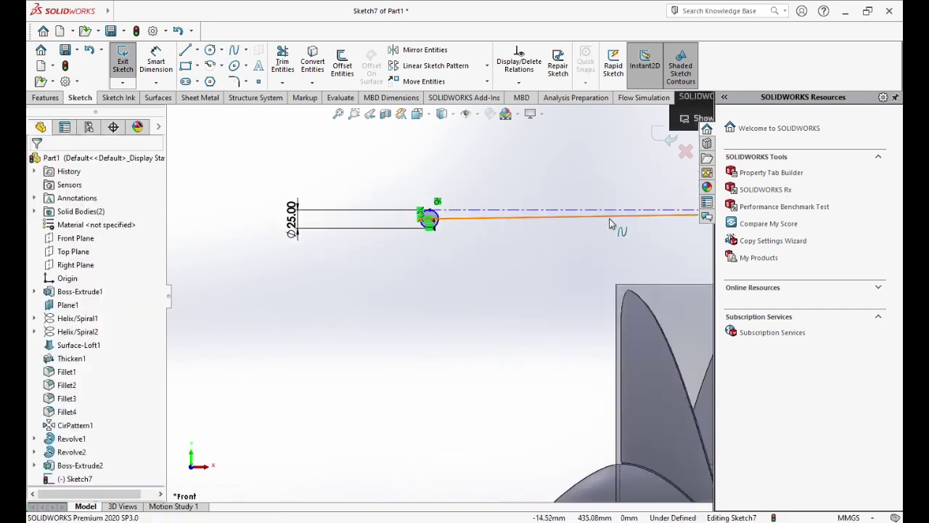
pyautogui.click(614, 224)
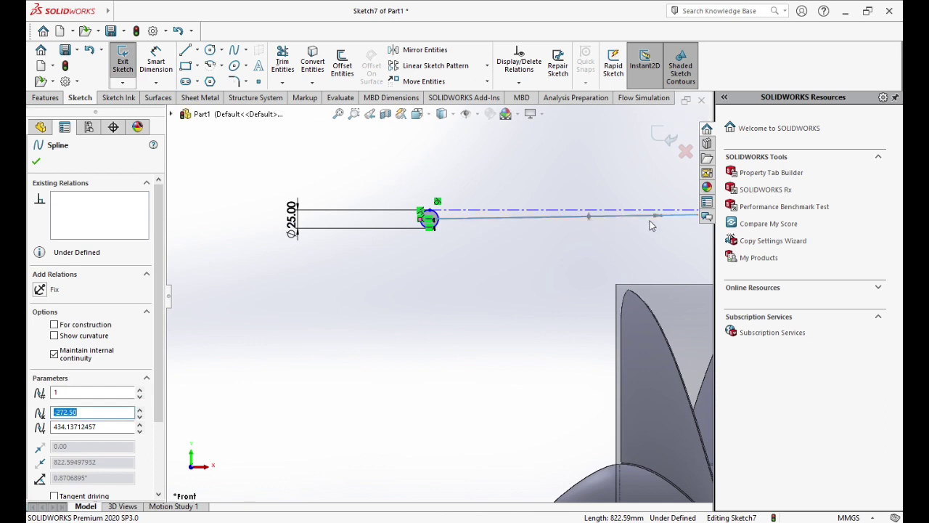
pyautogui.moveTo(661, 222); pyautogui.dragTo(664, 269)
pyautogui.press('z')
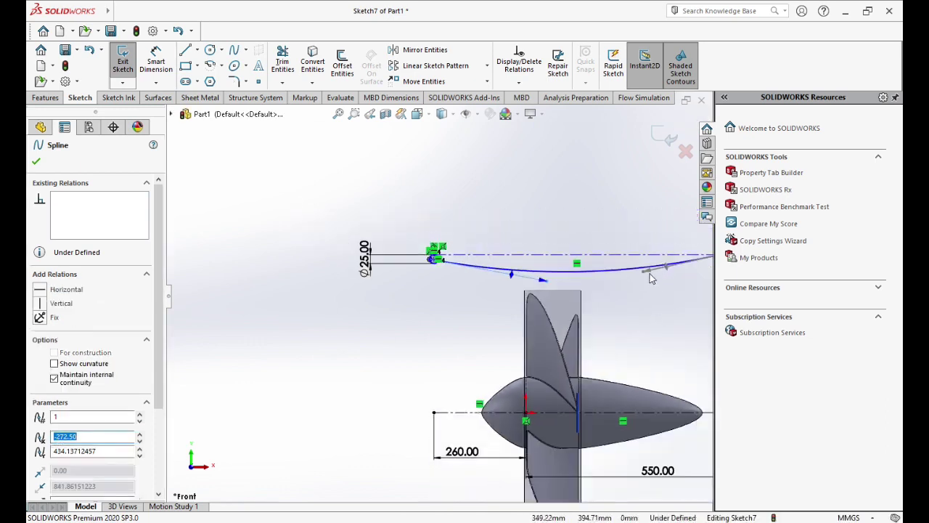
pyautogui.moveTo(544, 280); pyautogui.dragTo(510, 307)
pyautogui.click(438, 303)
# - Add a tangent relation between the duct spline and the 25 mm circle
pyautogui.scroll(-8, 447, 298)
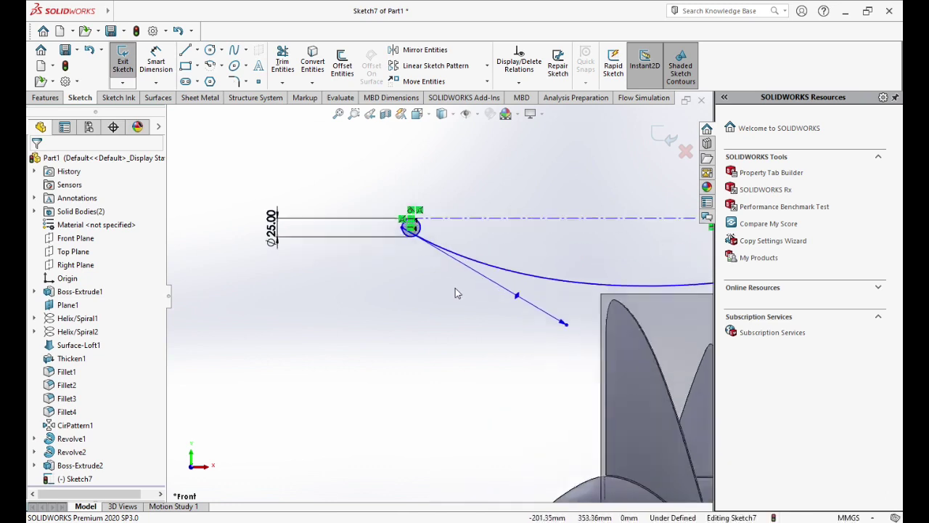
pyautogui.scroll(-1, 436, 238)
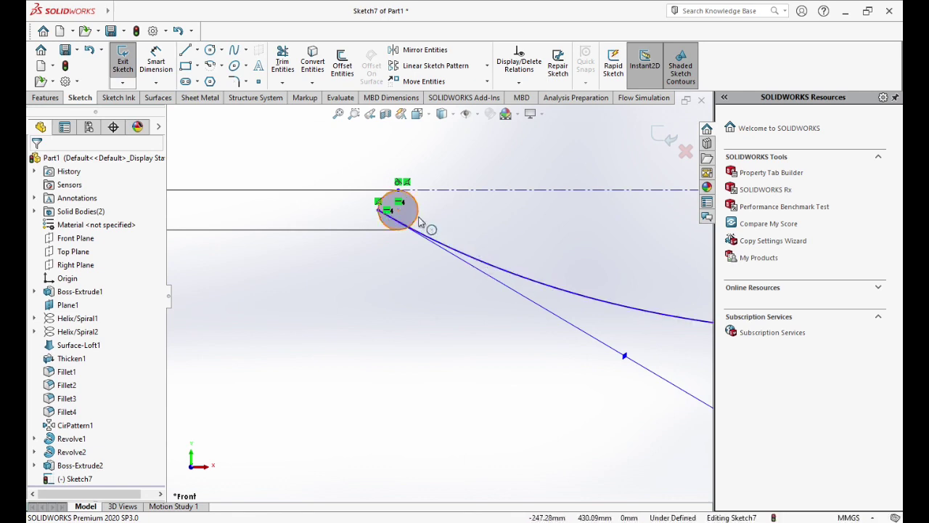
pyautogui.click(420, 222)
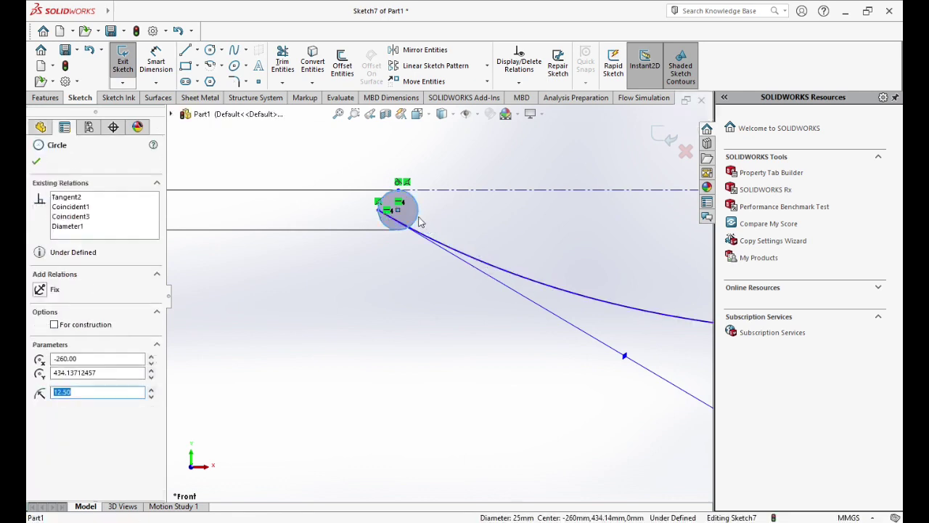
pyautogui.click(440, 245)
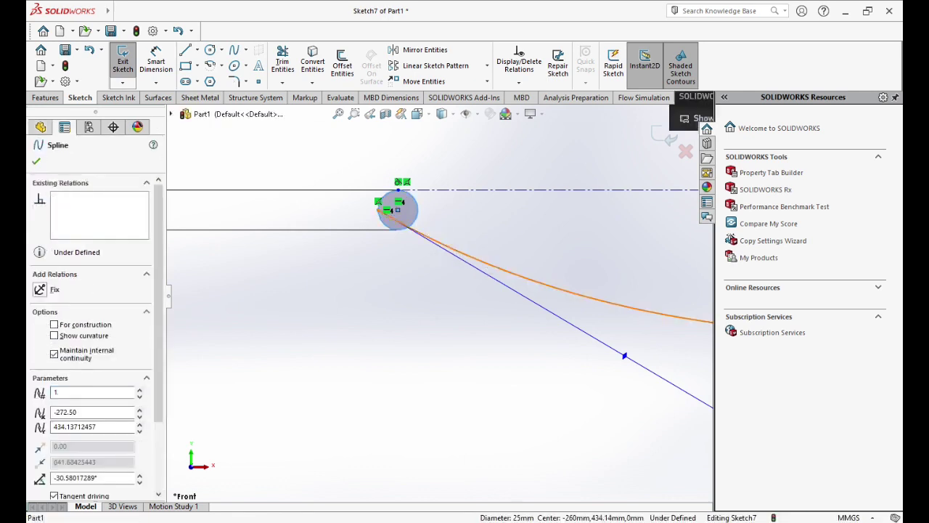
pyautogui.keyDown('ctrl'); pyautogui.click(397, 209); pyautogui.keyUp('ctrl')
pyautogui.click(40, 357)
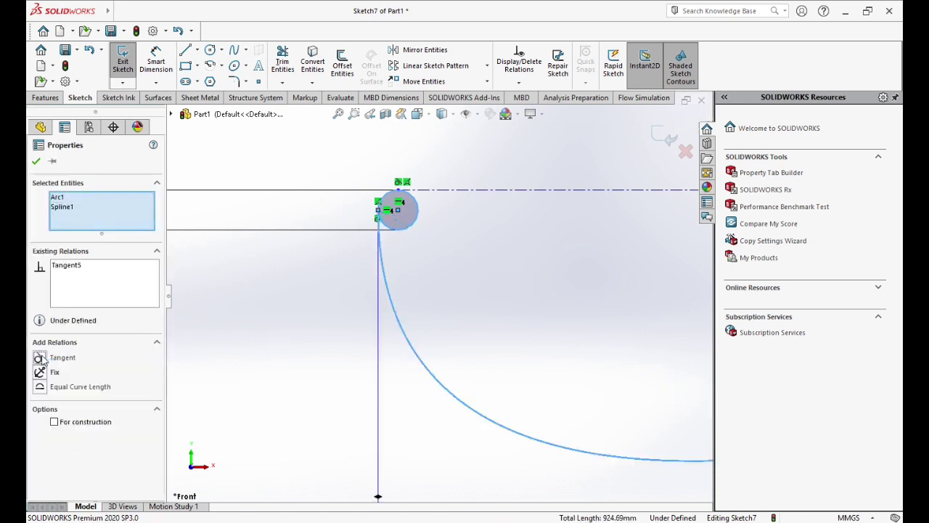
# - Shorten the spline's vertical tangent handle at the circle so the curve runs above the propeller disc
pyautogui.scroll(3, 537, 325)
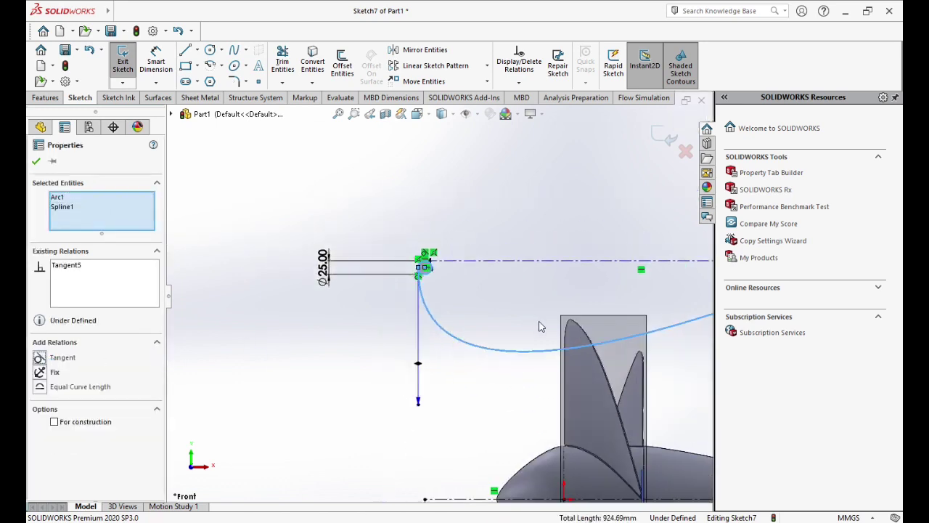
pyautogui.scroll(2, 440, 348)
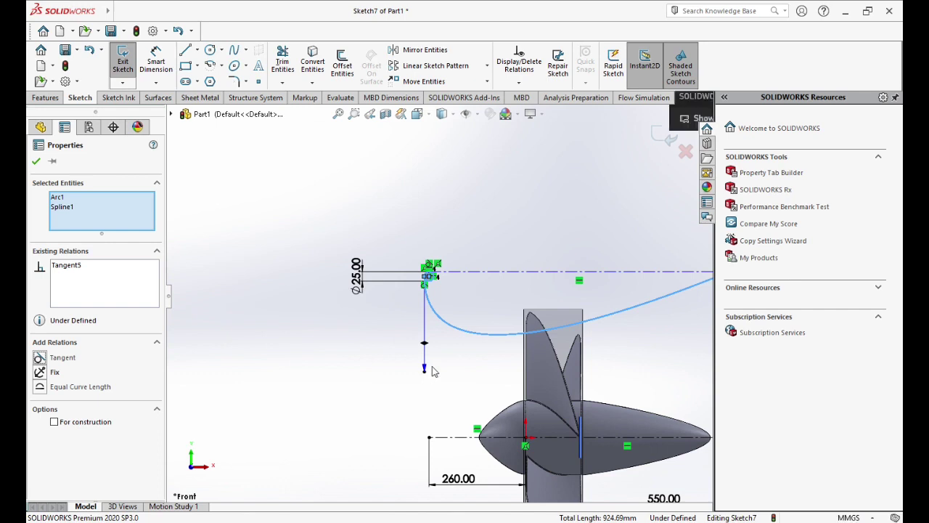
pyautogui.moveTo(432, 369); pyautogui.dragTo(468, 313)
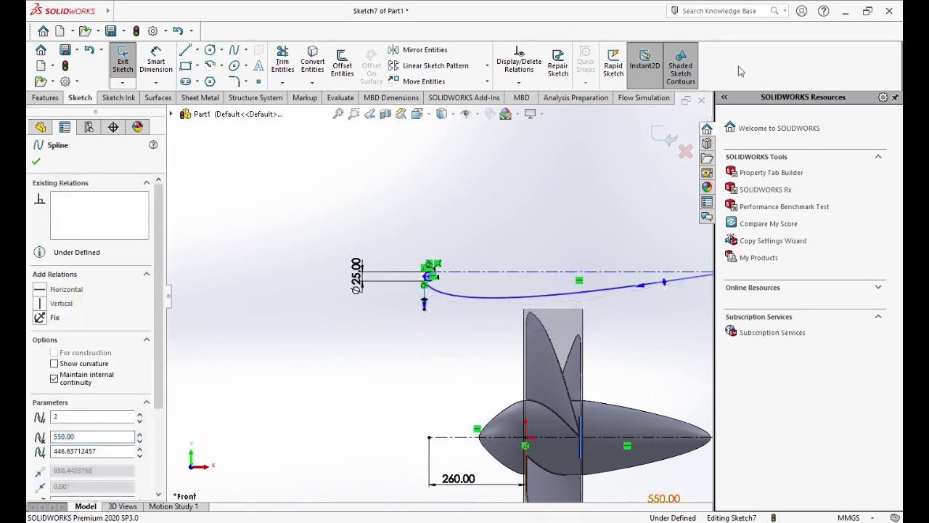
# - Dimension the distance between the upper construction line and the propeller axis to 445 mm
pyautogui.click(152, 64)
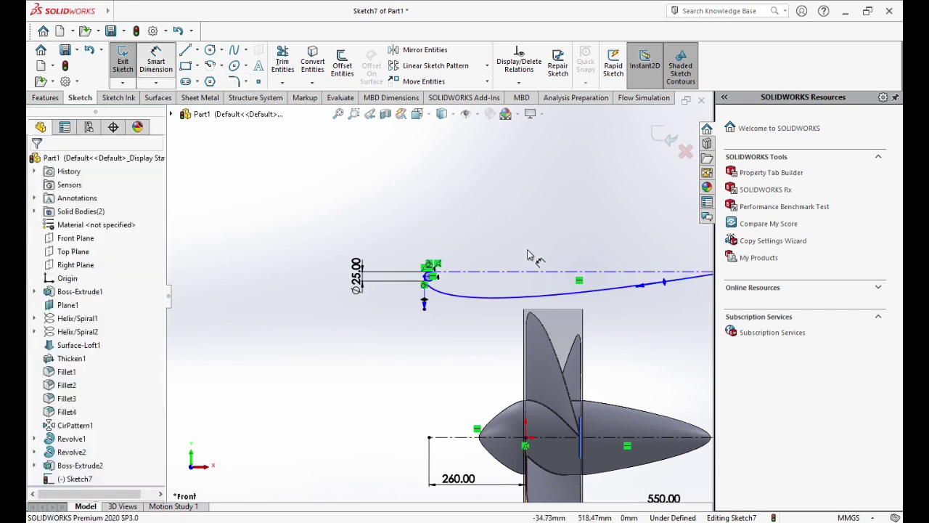
pyautogui.click(596, 273)
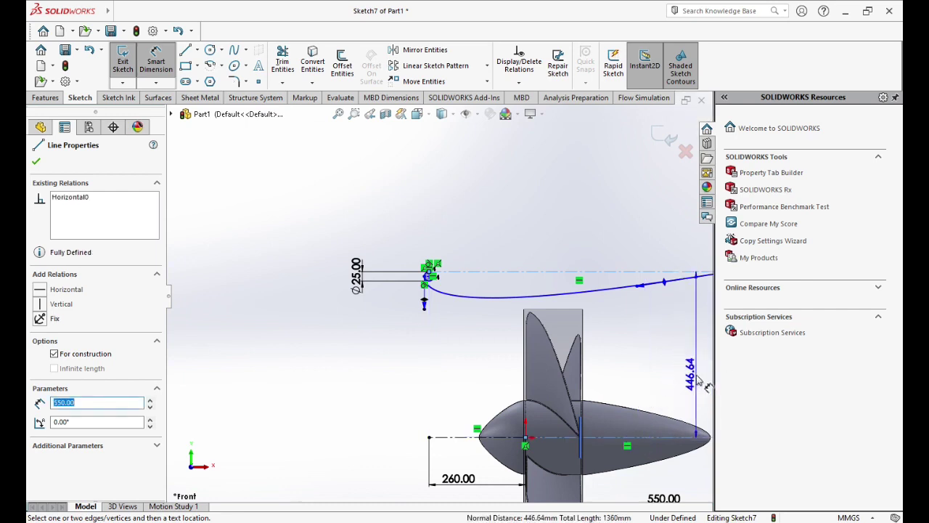
pyautogui.scroll(2, 693, 383)
pyautogui.click(636, 339)
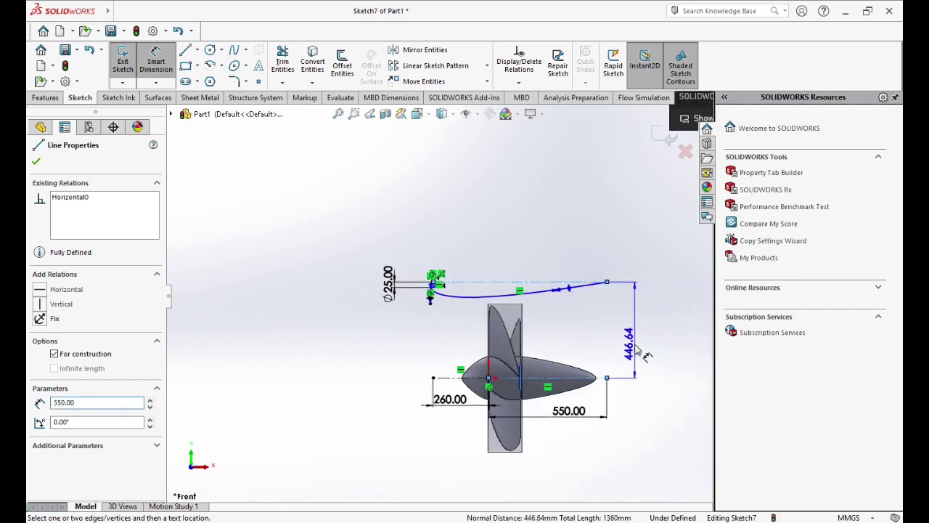
pyautogui.click(636, 325)
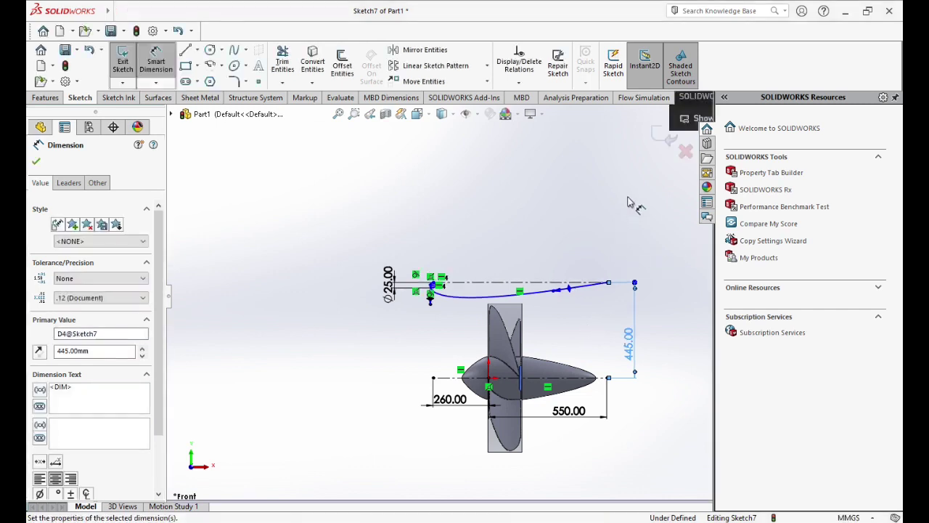
pyautogui.click(36, 161)
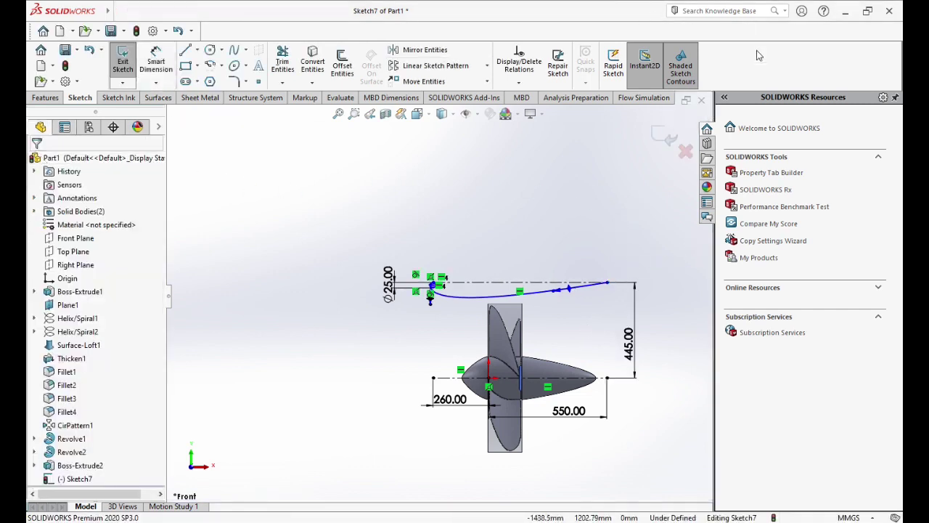
# - Trim the 25 mm circle to the quarter arc joining the upper construction line to the start of the spline
pyautogui.scroll(-5, 435, 290)
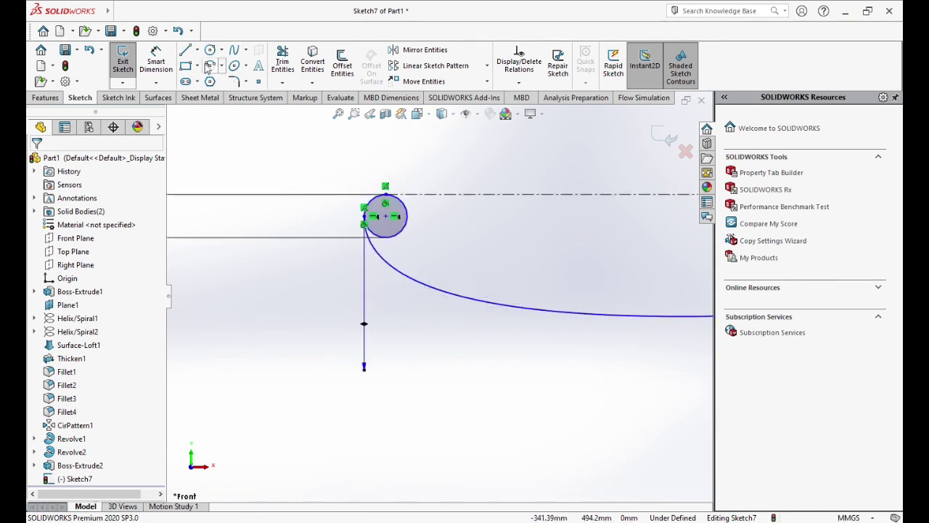
pyautogui.click(283, 65)
pyautogui.scroll(-3, 385, 248)
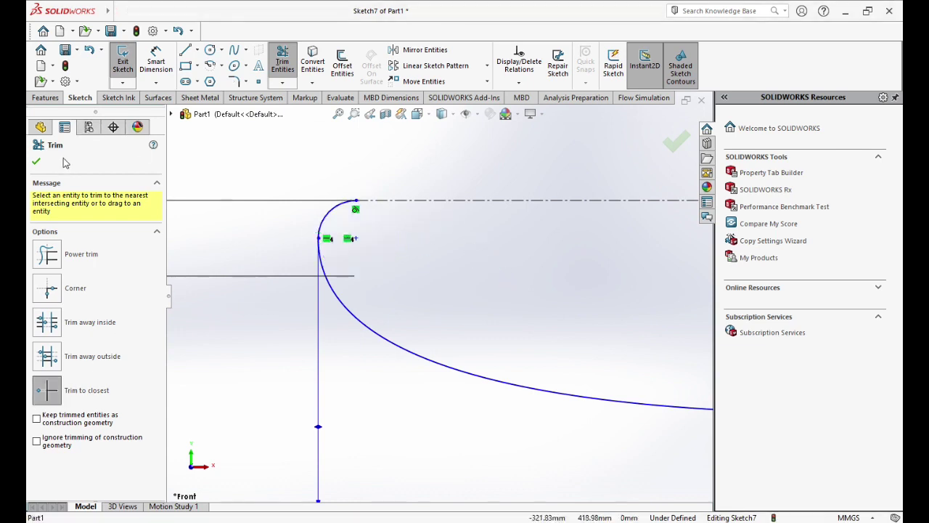
pyautogui.click(36, 161)
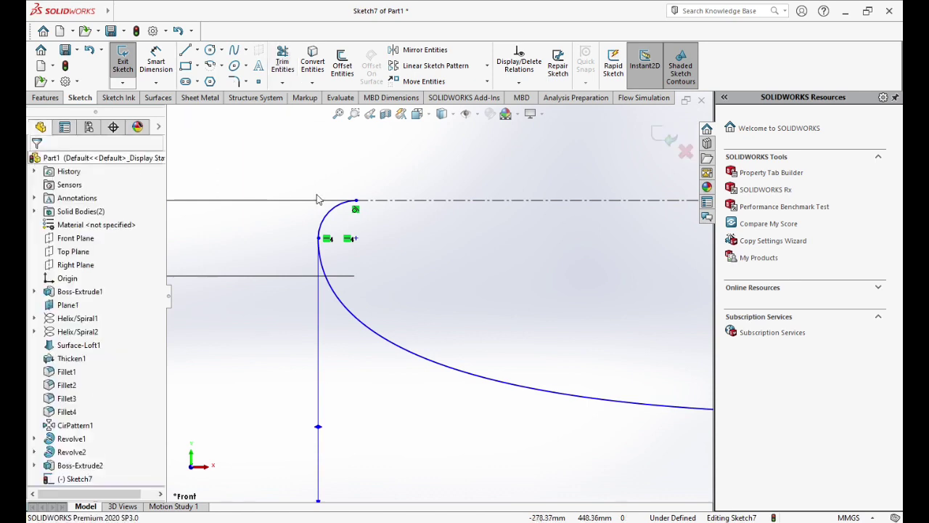
# - Change the upper construction line to a solid line to close the duct profile, and exit the sketch
pyautogui.click(418, 203)
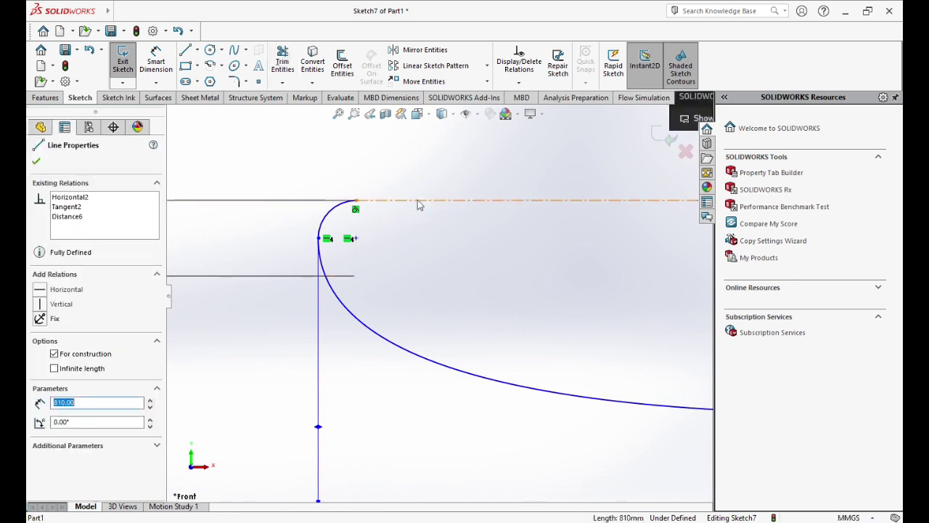
pyautogui.click(54, 354)
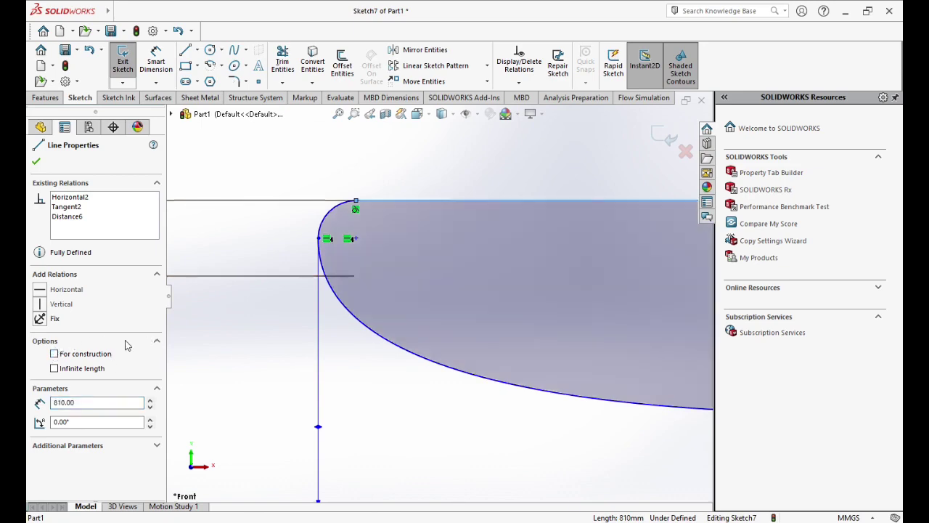
pyautogui.click(35, 161)
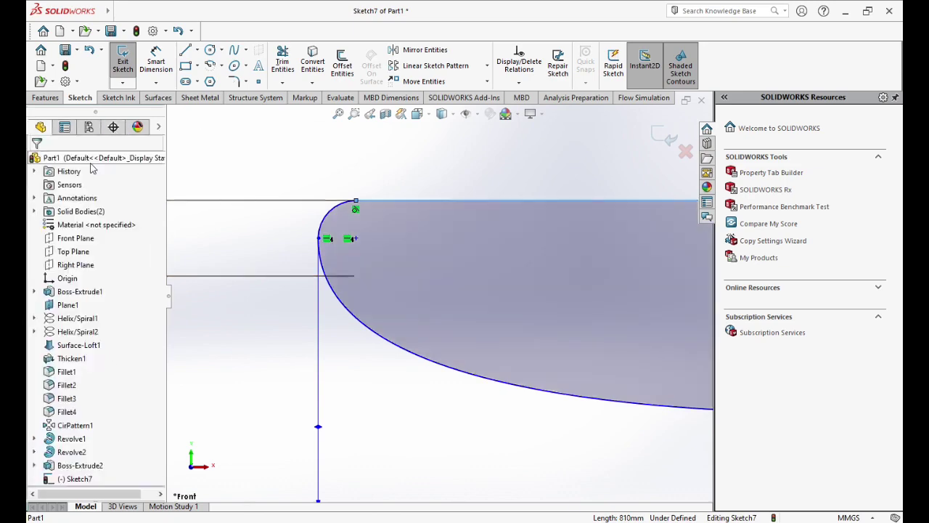
pyautogui.click(123, 60)
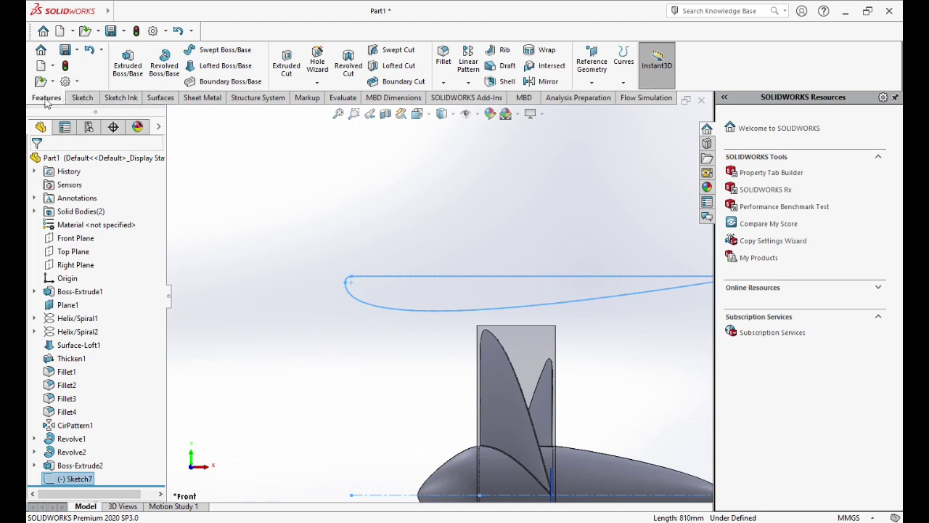
# - Revolve the duct profile 360° about the propeller axis line with a Revolved Boss/Base
pyautogui.click(164, 69)
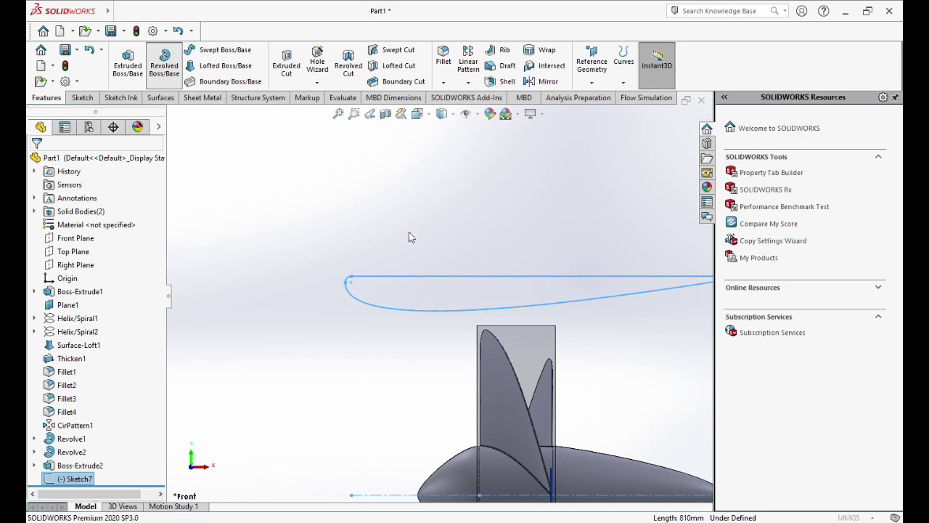
pyautogui.scroll(3, 585, 326)
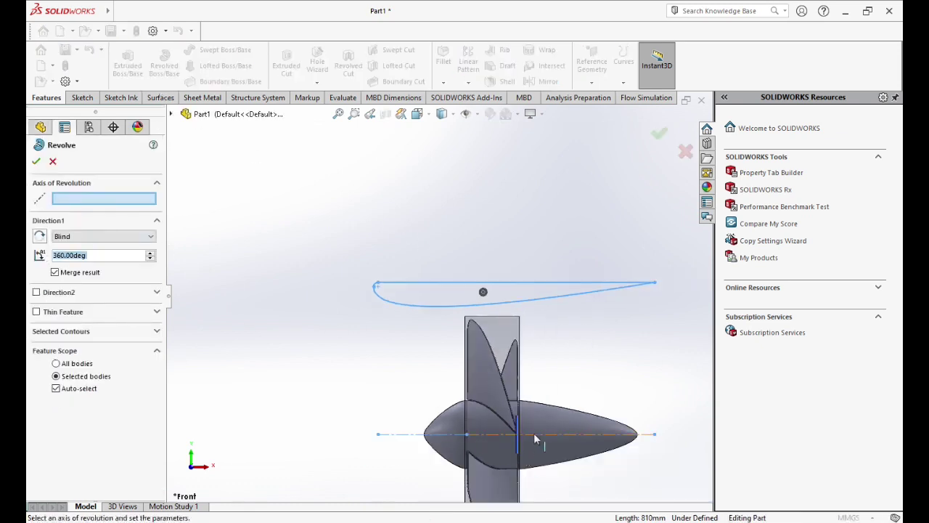
pyautogui.click(534, 435)
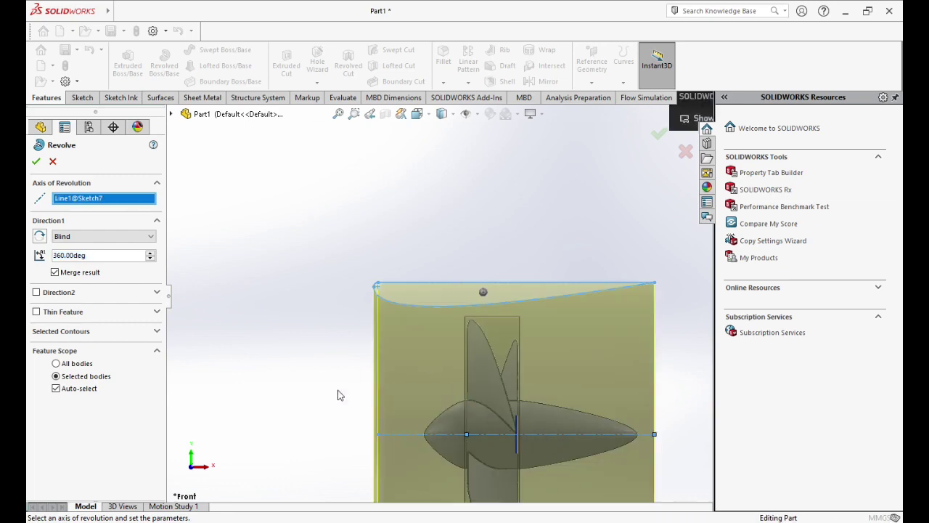
pyautogui.moveTo(337, 395)
pyautogui.mouseDown(button='middle')
pyautogui.moveTo(435, 397)
pyautogui.moveTo(301, 387)
pyautogui.moveTo(307, 382)
pyautogui.moveTo(319, 397)
pyautogui.mouseUp(button='middle')
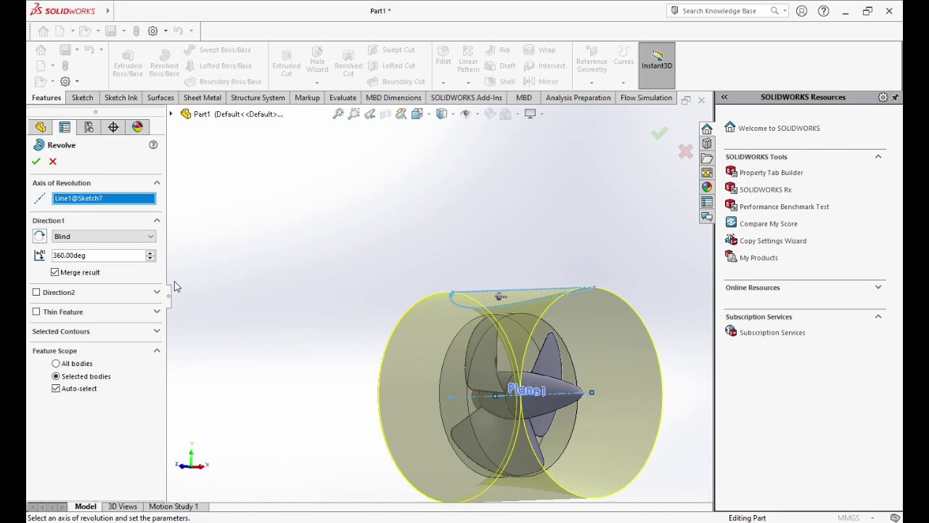
pyautogui.click(36, 162)
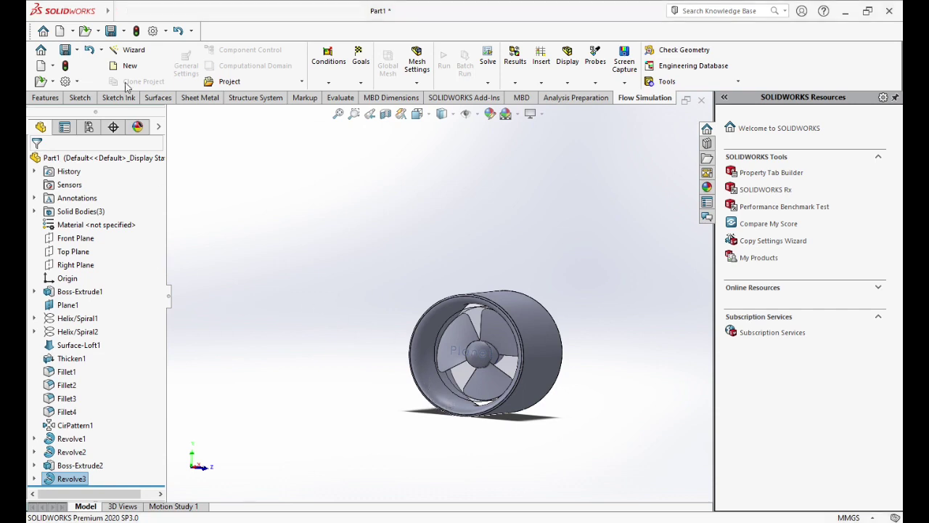
# - Start the Flow Simulation Wizard to create a new project for the ducted propeller
pyautogui.click(135, 51)
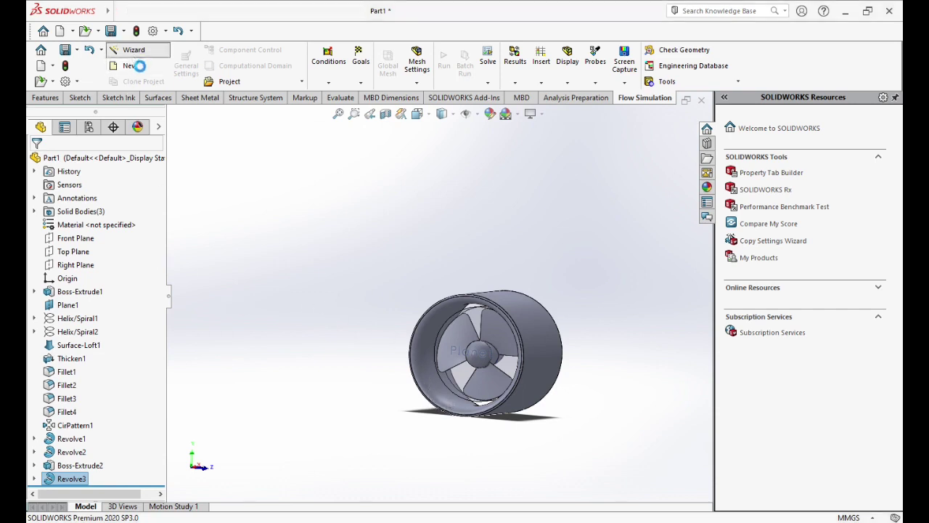